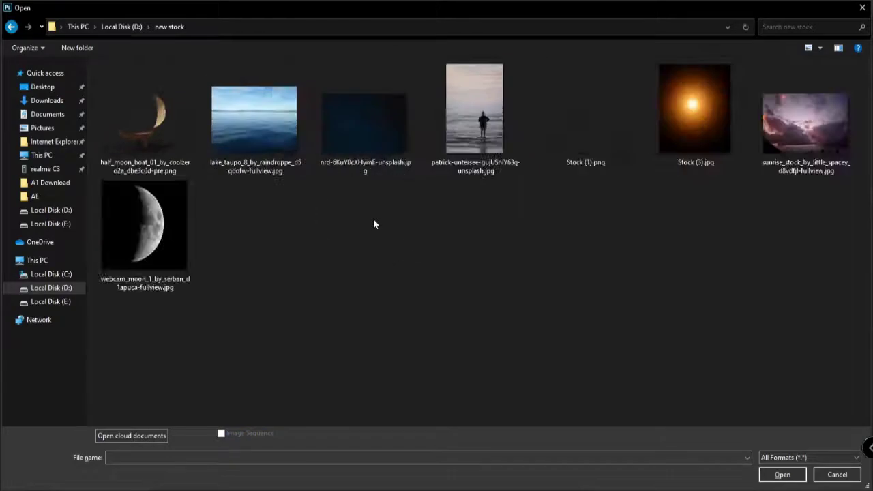
Place the lake_taupo photo in the NEw Art work document and stretch it to about 196% width and 162% height, covering the canvas
{"action": "double_click", "coordinate": [247, 143]}
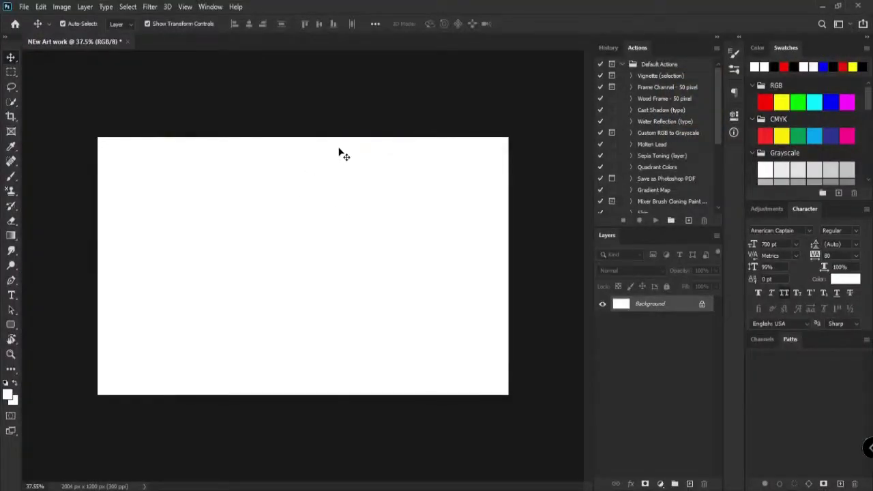
{"action": "left_click_drag", "start_coordinate": [61, 42], "coordinate": [302, 292]}
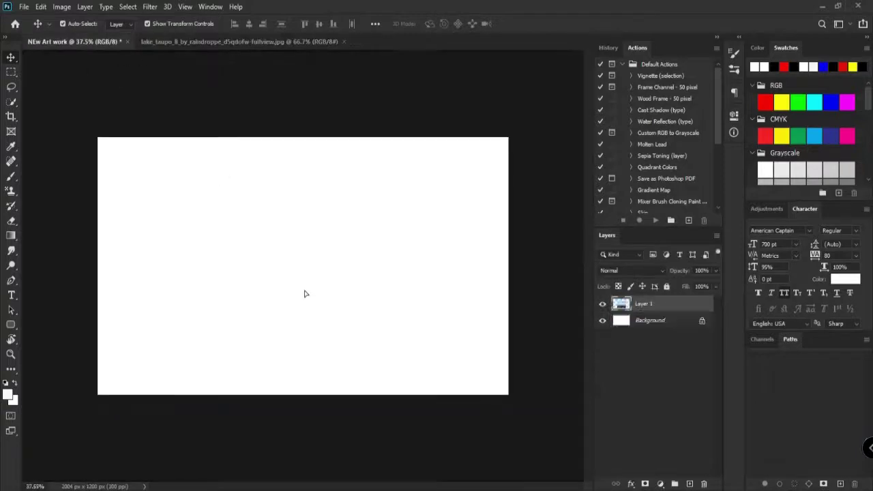
{"action": "left_click_drag", "start_coordinate": [516, 157], "coordinate": [460, 183]}
{"action": "mouse_move", "coordinate": [350, 249]}
{"action": "left_mouse_down"}
{"action": "mouse_move", "coordinate": [350, 211]}
{"action": "mouse_move", "coordinate": [352, 232]}
{"action": "left_mouse_up"}
{"action": "left_click_drag", "start_coordinate": [457, 158], "coordinate": [478, 140]}
{"action": "left_click_drag", "start_coordinate": [425, 196], "coordinate": [425, 185]}
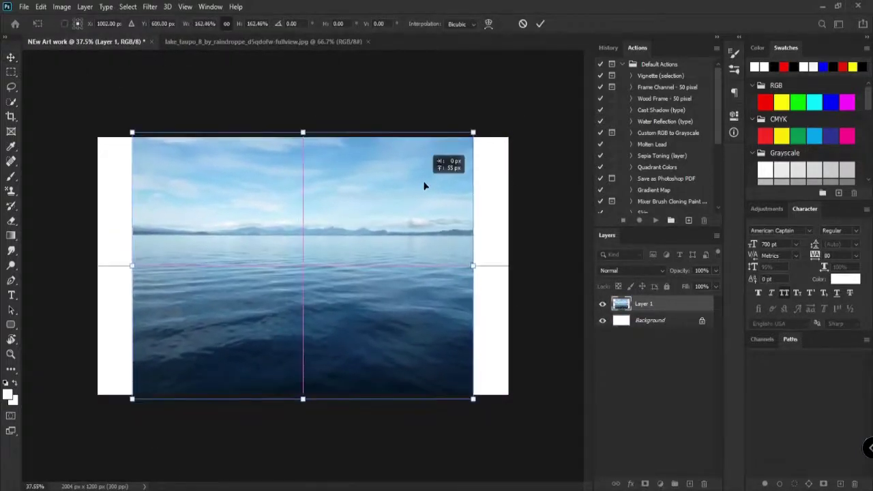
{"action": "left_click_drag", "start_coordinate": [475, 265], "coordinate": [512, 263]}
{"action": "left_click_drag", "start_coordinate": [131, 265], "coordinate": [98, 265]}
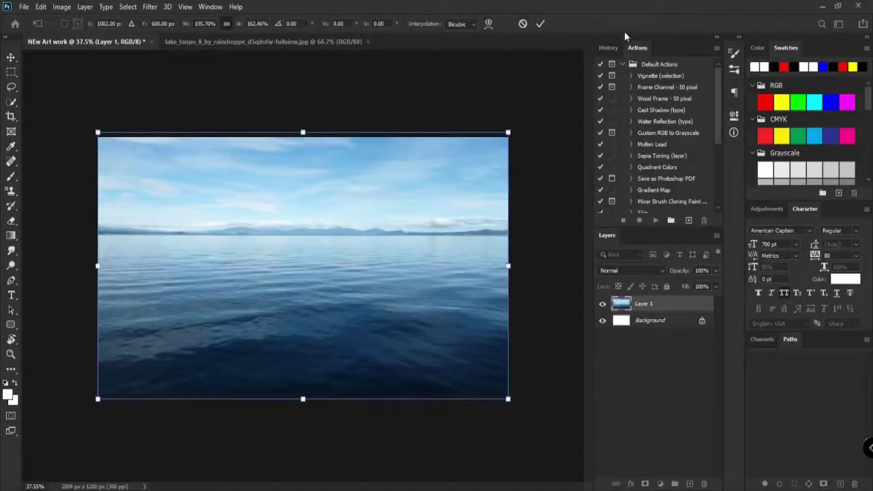
{"action": "left_click", "coordinate": [541, 24]}
Place the sunrise_stock photo above the lake in NEw Art work and close the source photos
{"action": "key", "text": "ctrl+o"}
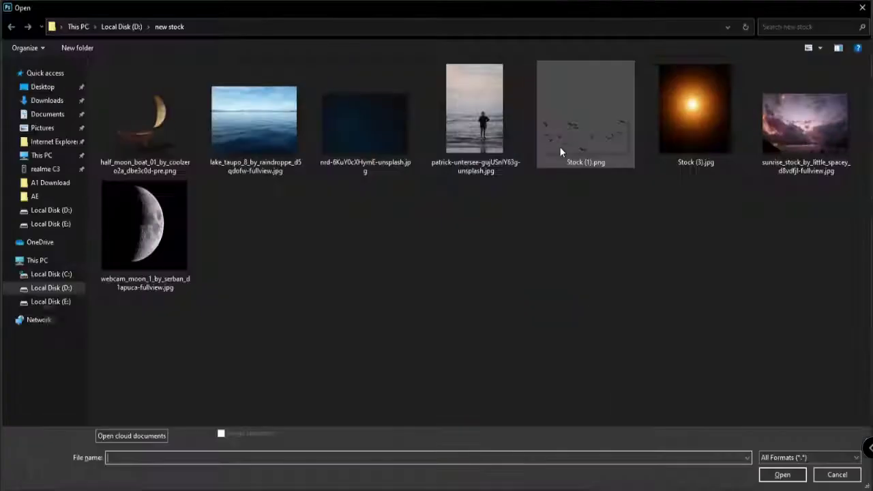
{"action": "left_click", "coordinate": [808, 124]}
{"action": "double_click", "coordinate": [807, 125]}
{"action": "left_click_drag", "start_coordinate": [407, 229], "coordinate": [306, 186]}
{"action": "left_click", "coordinate": [361, 42]}
{"action": "left_click", "coordinate": [361, 42]}
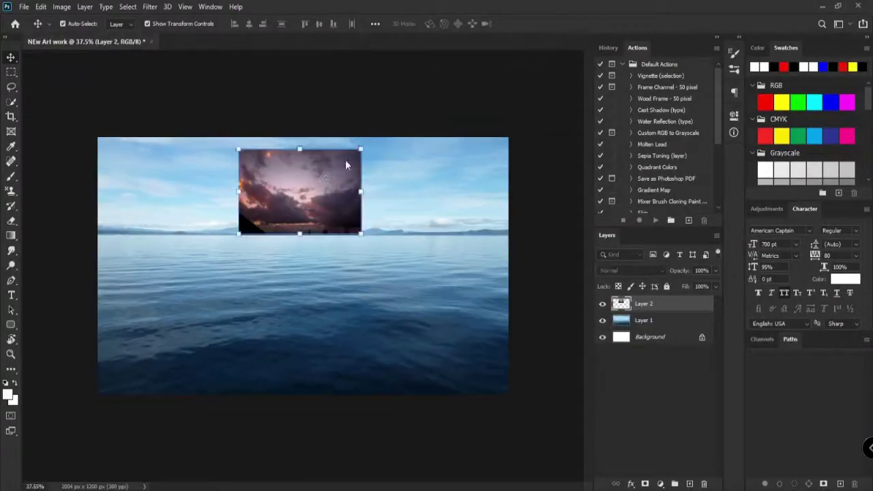
Enlarge the sunrise sky layer to about 344% and position it across the canvas width, extending above its upper edge
{"action": "left_click_drag", "start_coordinate": [518, 97], "coordinate": [533, 78]}
{"action": "left_click_drag", "start_coordinate": [441, 186], "coordinate": [444, 162]}
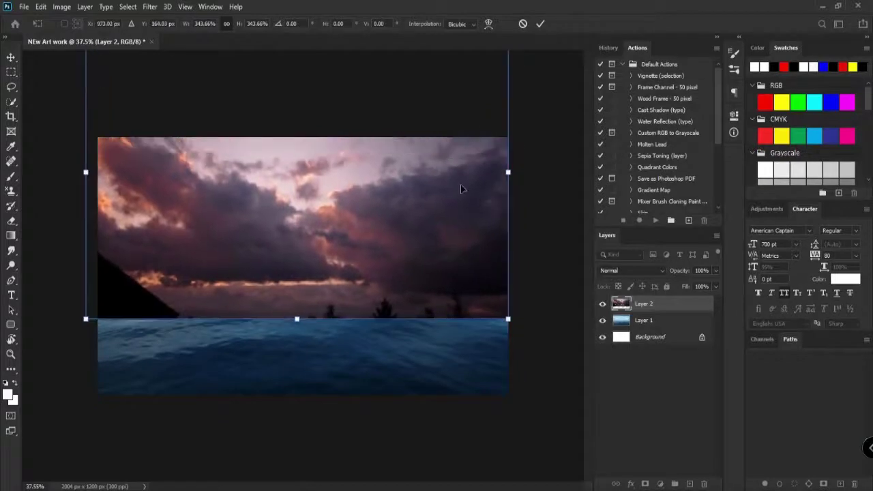
{"action": "left_click_drag", "start_coordinate": [468, 193], "coordinate": [434, 305]}
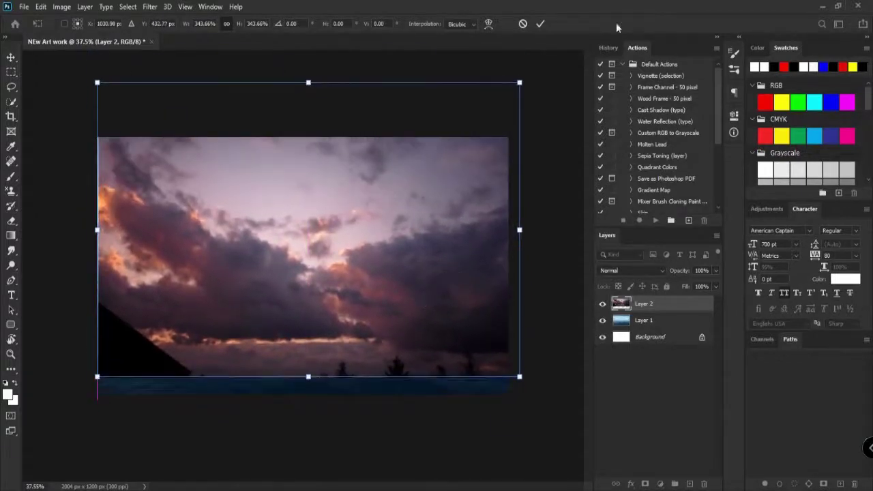
{"action": "key", "text": "Return"}
Hide the sunrise layer with a black mask, paint its clouds back in above the horizon and mask them off the water
{"action": "left_click", "coordinate": [644, 483], "text": "alt"}
{"action": "key", "text": "b"}
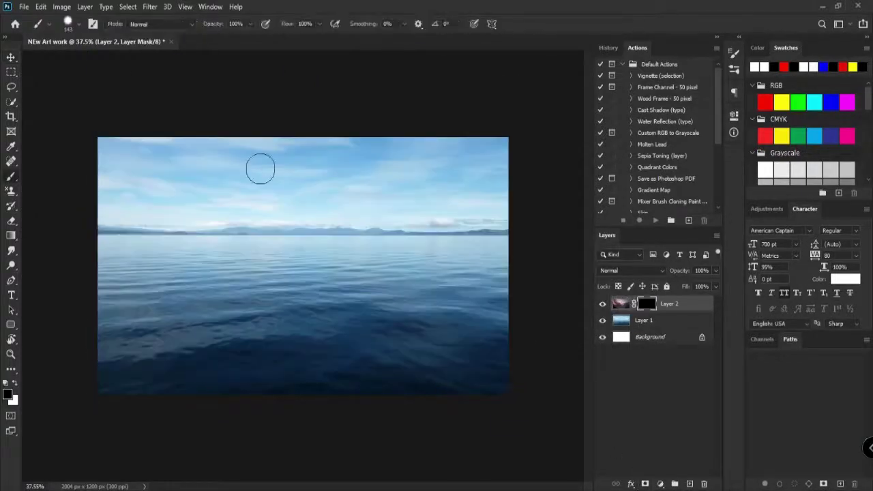
{"action": "key", "text": "x"}
{"action": "mouse_move", "coordinate": [109, 177]}
{"action": "left_mouse_down"}
{"action": "mouse_move", "coordinate": [146, 132]}
{"action": "mouse_move", "coordinate": [321, 111]}
{"action": "left_mouse_up"}
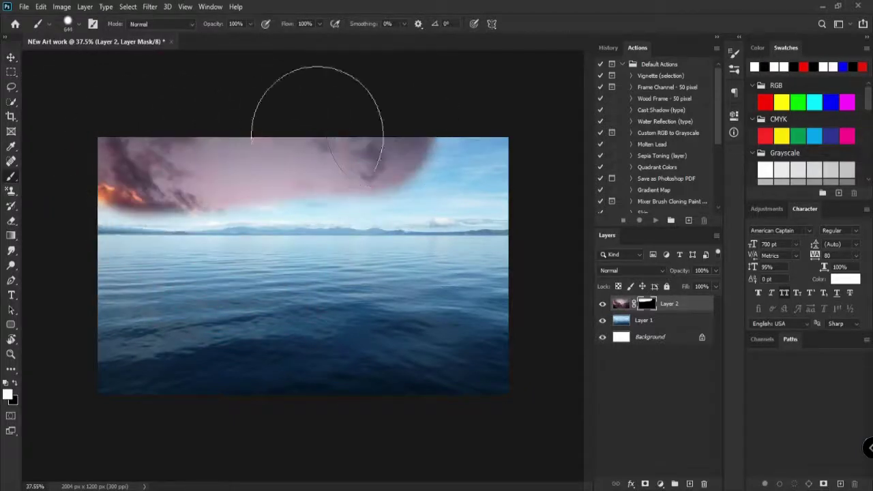
{"action": "mouse_move", "coordinate": [193, 151]}
{"action": "left_mouse_down"}
{"action": "mouse_move", "coordinate": [78, 156]}
{"action": "mouse_move", "coordinate": [312, 143]}
{"action": "mouse_move", "coordinate": [210, 171]}
{"action": "mouse_move", "coordinate": [39, 152]}
{"action": "mouse_move", "coordinate": [550, 171]}
{"action": "left_mouse_up"}
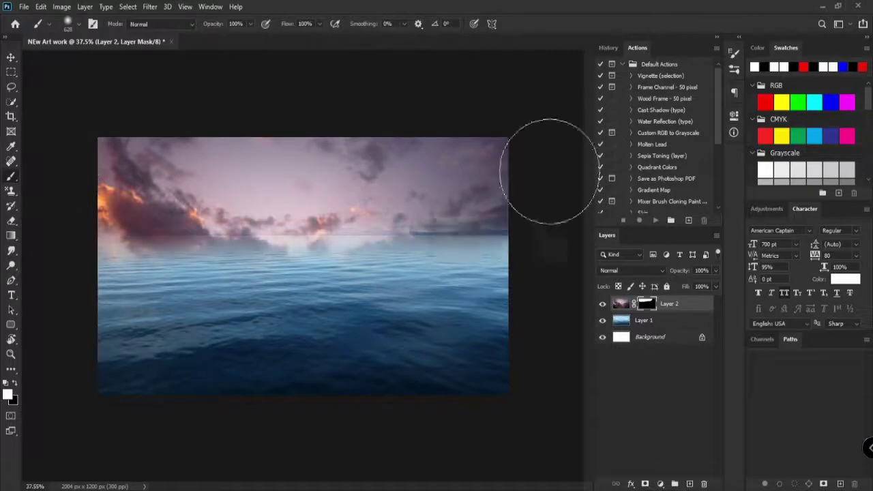
{"action": "key", "text": "x"}
{"action": "left_click_drag", "start_coordinate": [229, 324], "coordinate": [31, 304]}
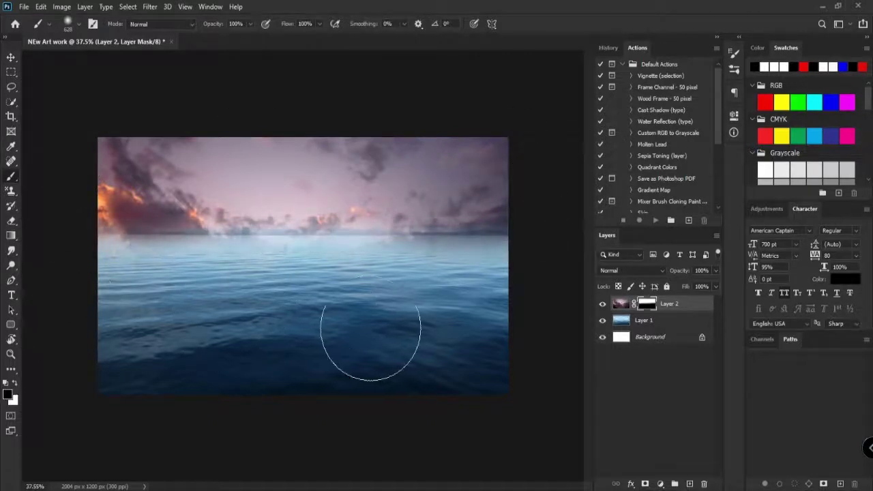
Reposition the sunrise sky and brush its mask black below the horizon to blend the clouds with the lake
{"action": "key", "text": "v"}
{"action": "mouse_move", "coordinate": [440, 232]}
{"action": "left_mouse_down"}
{"action": "mouse_move", "coordinate": [446, 188]}
{"action": "mouse_move", "coordinate": [422, 260]}
{"action": "mouse_move", "coordinate": [438, 262]}
{"action": "mouse_move", "coordinate": [436, 237]}
{"action": "mouse_move", "coordinate": [428, 250]}
{"action": "left_mouse_up"}
{"action": "key", "text": "b"}
{"action": "mouse_move", "coordinate": [121, 330]}
{"action": "left_mouse_down"}
{"action": "mouse_move", "coordinate": [278, 346]}
{"action": "mouse_move", "coordinate": [100, 336]}
{"action": "mouse_move", "coordinate": [157, 321]}
{"action": "mouse_move", "coordinate": [287, 337]}
{"action": "mouse_move", "coordinate": [294, 317]}
{"action": "mouse_move", "coordinate": [378, 321]}
{"action": "mouse_move", "coordinate": [213, 315]}
{"action": "left_mouse_up"}
{"action": "scroll", "coordinate": [398, 308], "scroll_direction": "down", "scroll_amount": 1}
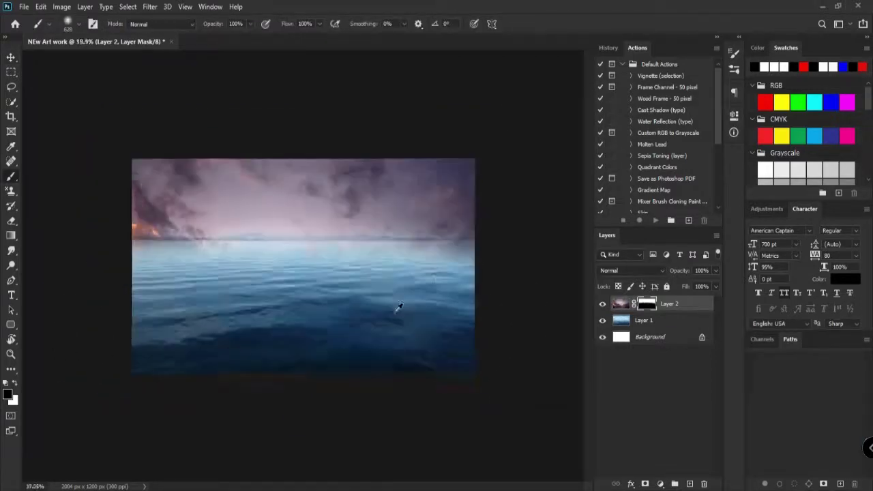
{"action": "scroll", "coordinate": [398, 308], "scroll_direction": "up", "scroll_amount": 1}
{"action": "mouse_move", "coordinate": [438, 270]}
{"action": "left_mouse_down"}
{"action": "mouse_move", "coordinate": [475, 288]}
{"action": "mouse_move", "coordinate": [529, 250]}
{"action": "left_mouse_up"}
{"action": "scroll", "coordinate": [446, 306], "scroll_direction": "down", "scroll_amount": 3}
{"action": "scroll", "coordinate": [446, 306], "scroll_direction": "up", "scroll_amount": 2}
{"action": "key", "text": "v"}
{"action": "left_click", "coordinate": [660, 321]}
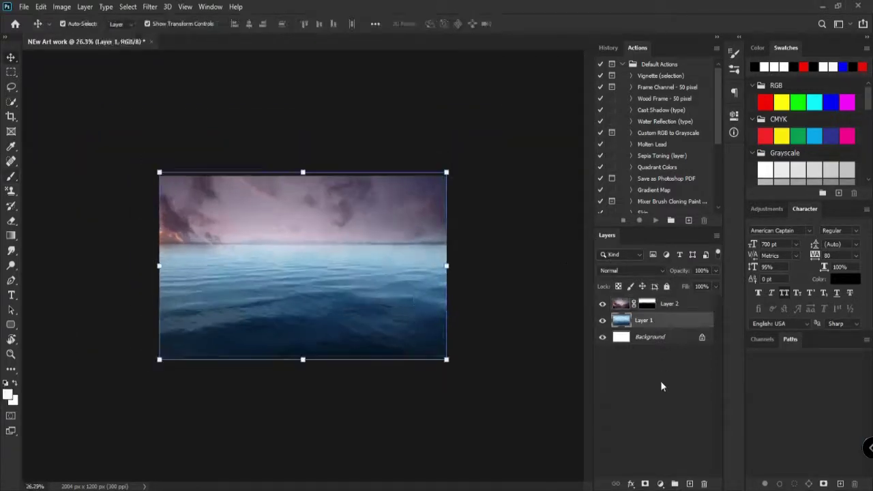
{"action": "left_click", "coordinate": [461, 312]}
{"action": "scroll", "coordinate": [382, 230], "scroll_direction": "down", "scroll_amount": 2}
{"action": "scroll", "coordinate": [379, 229], "scroll_direction": "up", "scroll_amount": 4}
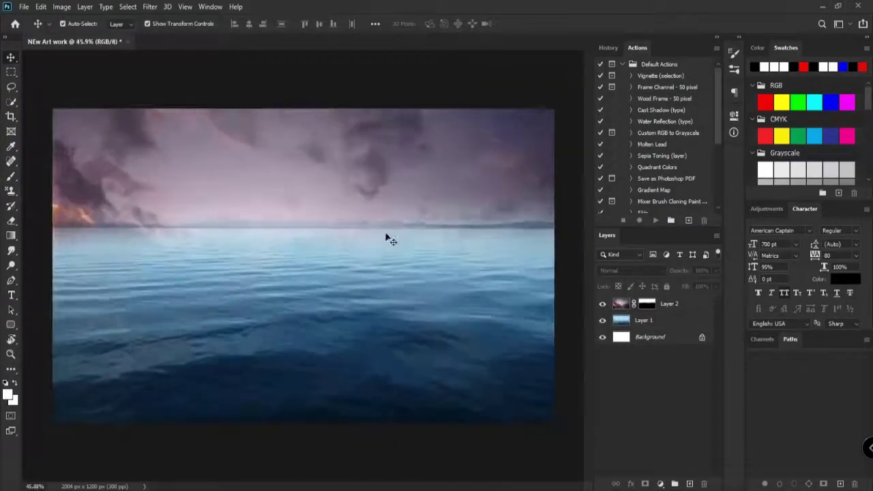
Place the nrd-6KuY0cXHymE-unsplash star photo as the uppermost layer and scale it down to cover the canvas
{"action": "key", "text": "ctrl+o"}
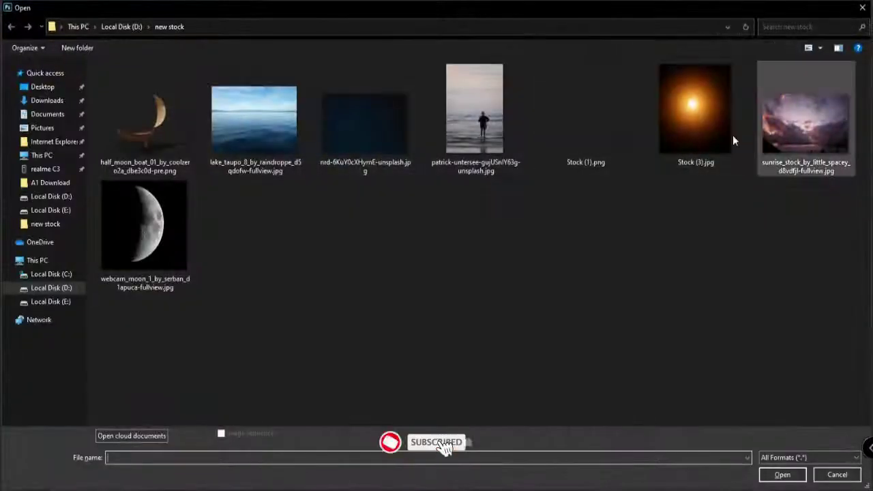
{"action": "double_click", "coordinate": [383, 145]}
{"action": "left_click_drag", "start_coordinate": [334, 244], "coordinate": [261, 169]}
{"action": "key", "text": "ctrl+t"}
{"action": "key", "text": "ctrl+0"}
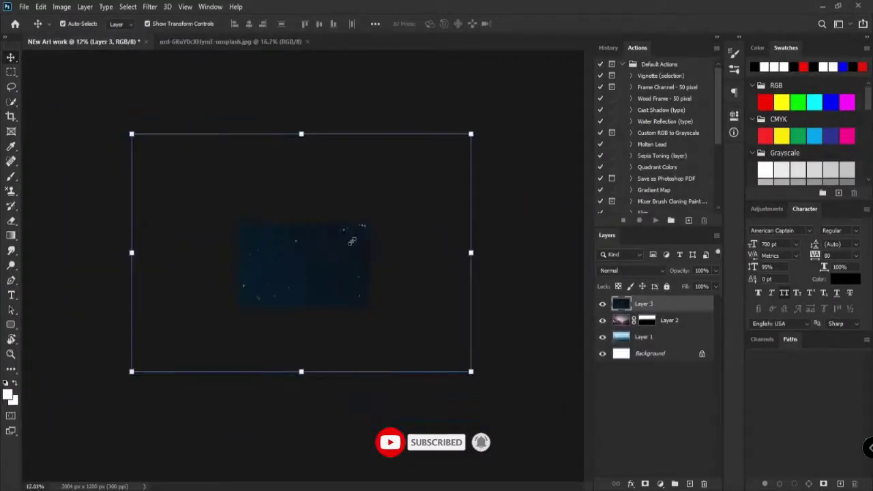
{"action": "left_click_drag", "start_coordinate": [352, 242], "coordinate": [394, 219]}
{"action": "scroll", "coordinate": [369, 253], "scroll_direction": "up", "scroll_amount": 4}
{"action": "mouse_move", "coordinate": [374, 262]}
{"action": "left_mouse_down"}
{"action": "mouse_move", "coordinate": [394, 337]}
{"action": "mouse_move", "coordinate": [375, 270]}
{"action": "mouse_move", "coordinate": [386, 275]}
{"action": "left_mouse_up"}
{"action": "left_click", "coordinate": [540, 23]}
Blend the star layer with Color Dodge and mask out its stars over the water
{"action": "left_click", "coordinate": [634, 270]}
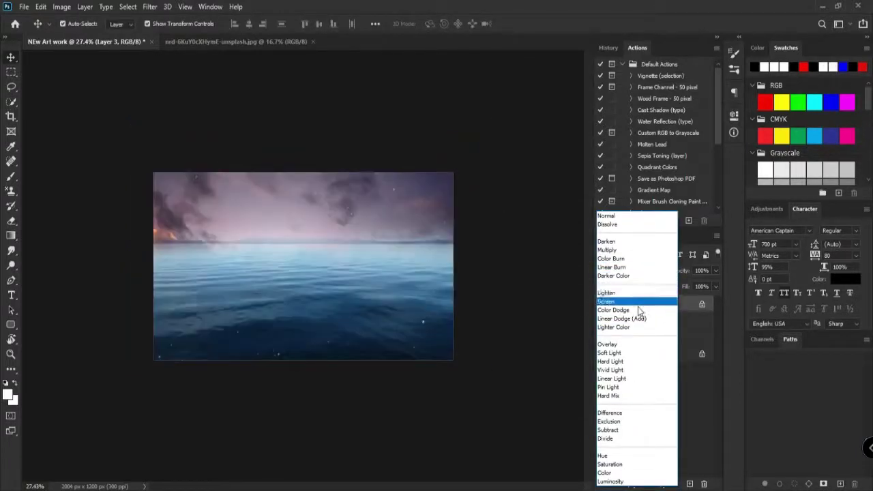
{"action": "left_click", "coordinate": [637, 310]}
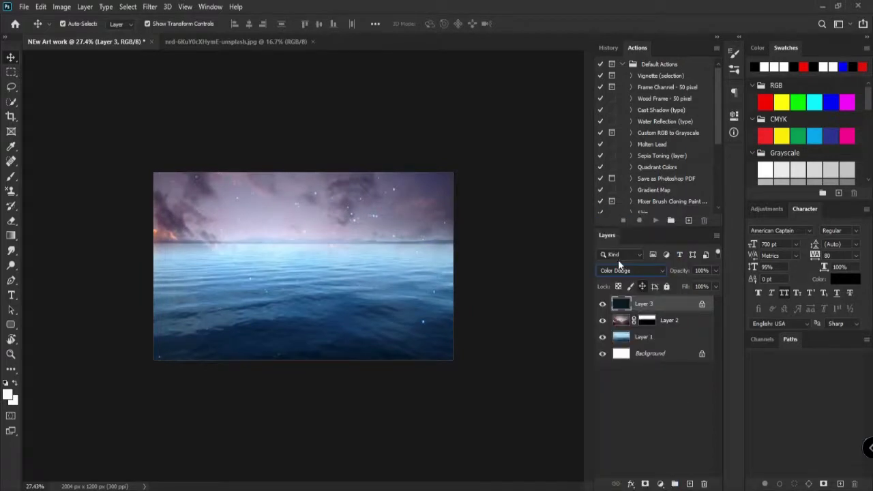
{"action": "left_click", "coordinate": [645, 483]}
{"action": "key", "text": "b"}
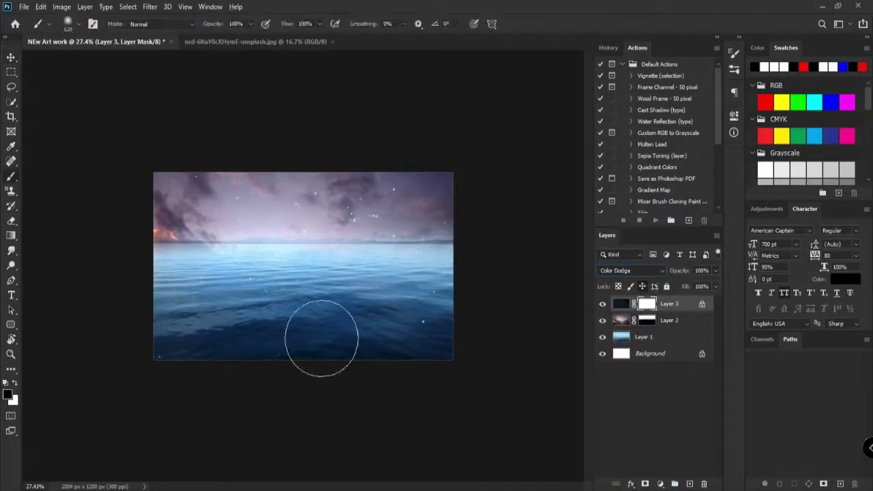
{"action": "key", "text": "x"}
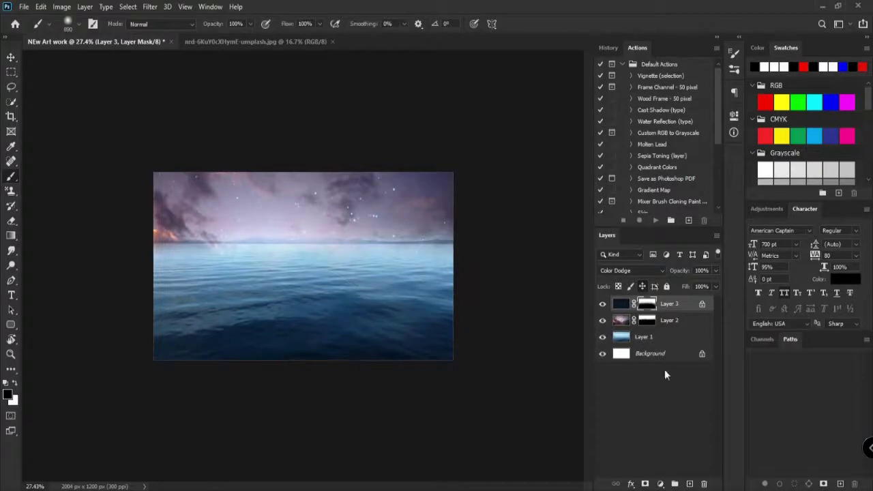
Darken the whole scene with a Brightness/Contrast adjustment layer at brightness -97
{"action": "left_click", "coordinate": [659, 484]}
{"action": "left_click", "coordinate": [692, 319]}
{"action": "left_click_drag", "start_coordinate": [640, 177], "coordinate": [599, 181]}
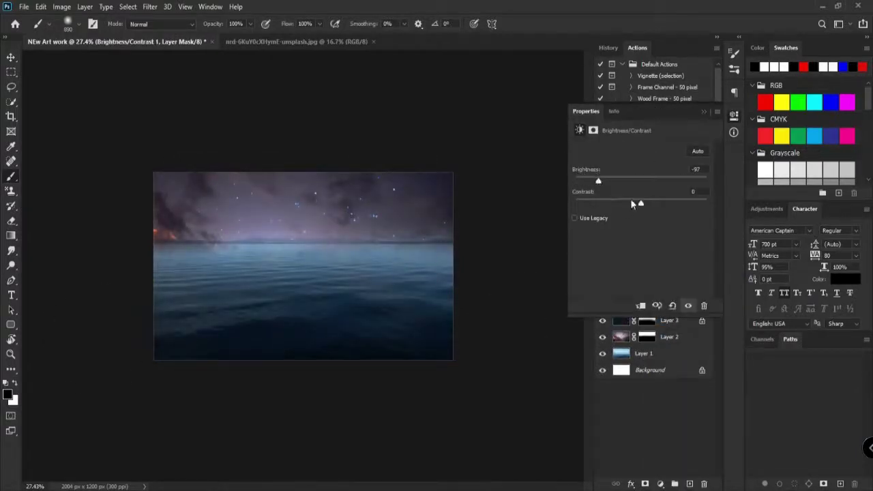
{"action": "left_click", "coordinate": [705, 111]}
{"action": "scroll", "coordinate": [402, 230], "scroll_direction": "up", "scroll_amount": 4}
{"action": "scroll", "coordinate": [401, 233], "scroll_direction": "down", "scroll_amount": 3}
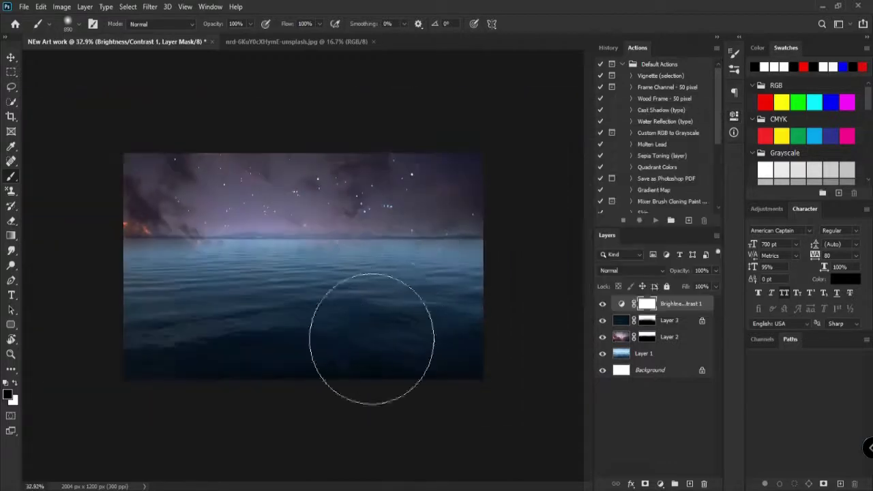
Refine the masks of the star and sunrise layers along the horizon and close the star source photo
{"action": "left_click", "coordinate": [646, 321]}
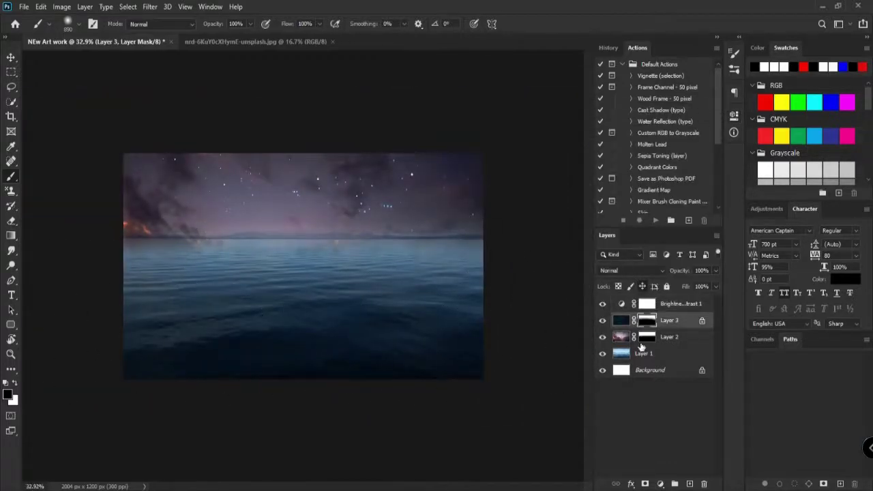
{"action": "left_click", "coordinate": [646, 337]}
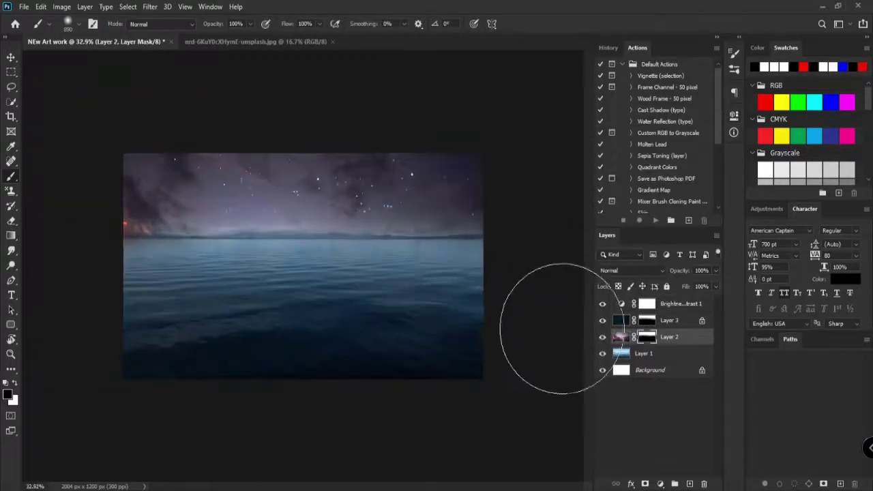
{"action": "scroll", "coordinate": [187, 335], "scroll_direction": "up", "scroll_amount": 1}
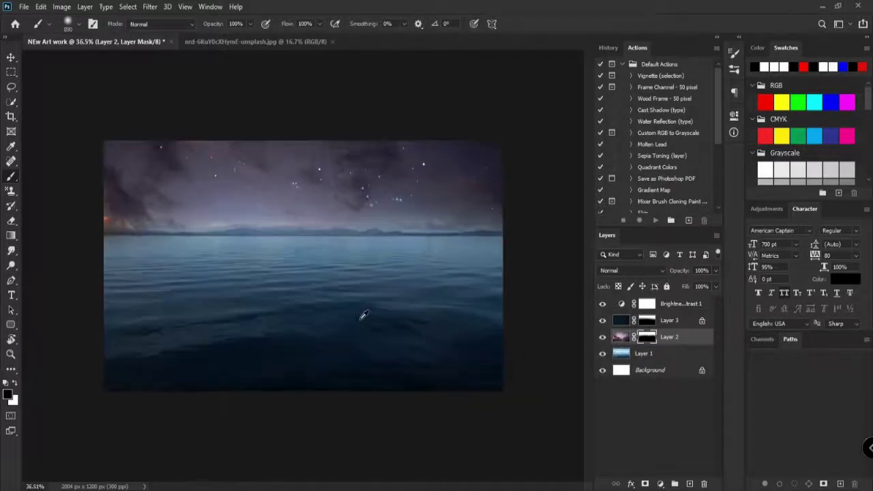
{"action": "left_click", "coordinate": [334, 42]}
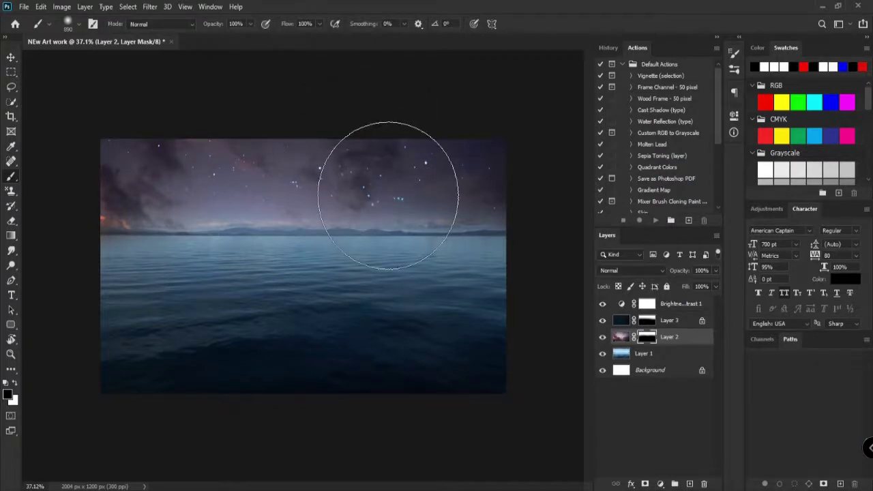
{"action": "scroll", "coordinate": [402, 291], "scroll_direction": "up", "scroll_amount": 1}
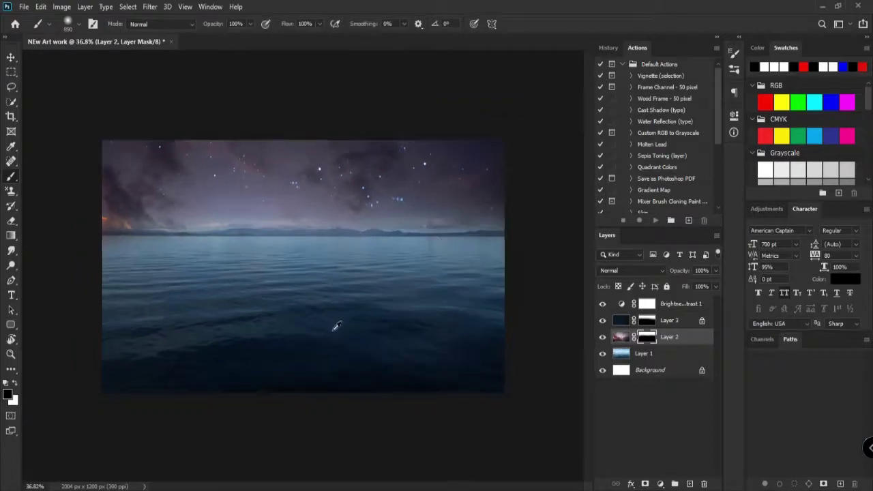
Open the webcam_moon_1 photo and place it in the sky of NEw Art work, above the sunrise layer
{"action": "scroll", "coordinate": [331, 321], "scroll_direction": "up", "scroll_amount": 2}
{"action": "key", "text": "ctrl+o"}
{"action": "double_click", "coordinate": [144, 229]}
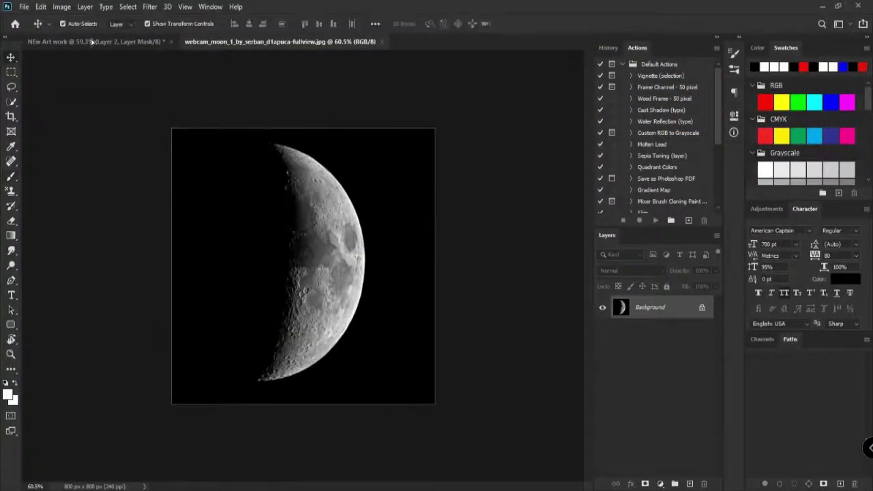
{"action": "left_click_drag", "start_coordinate": [92, 41], "coordinate": [168, 137]}
{"action": "scroll", "coordinate": [171, 139], "scroll_direction": "down", "scroll_amount": 3}
Flip the moon layer horizontally, shrink and tilt it, and position it in the sky left of centre
{"action": "right_click", "coordinate": [301, 197]}
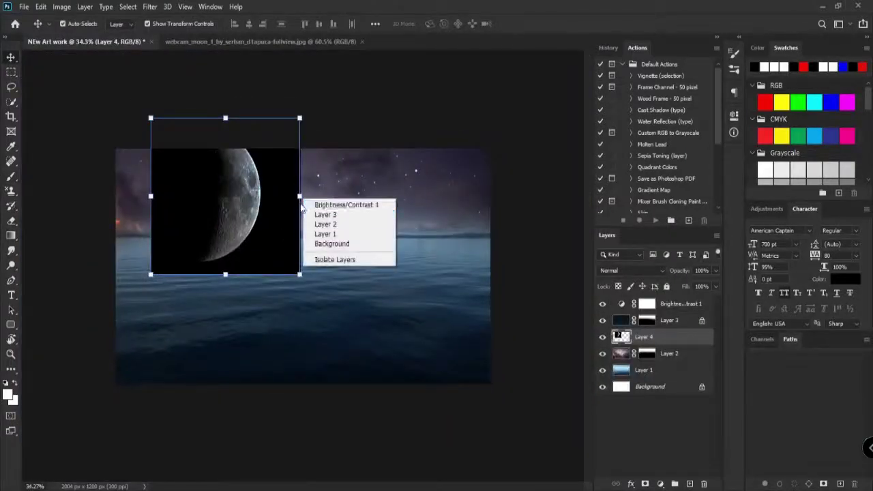
{"action": "left_click", "coordinate": [305, 168]}
{"action": "left_click", "coordinate": [300, 118]}
{"action": "right_click", "coordinate": [271, 172]}
{"action": "left_click", "coordinate": [310, 362]}
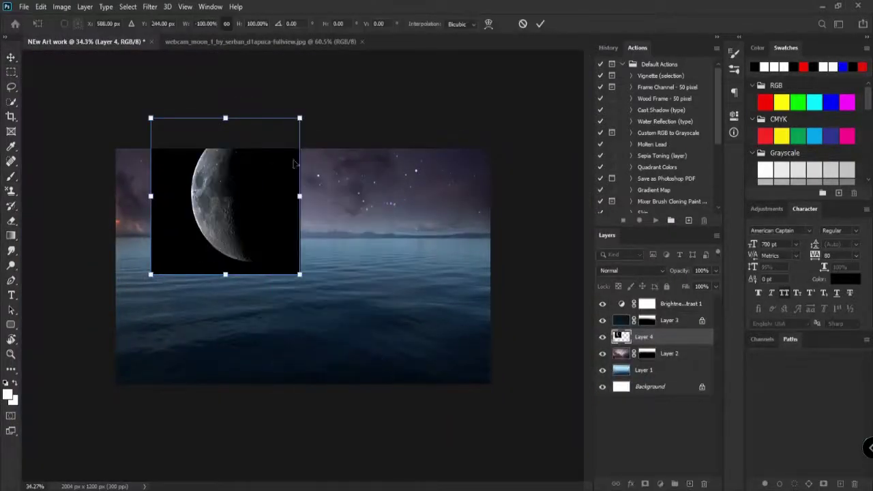
{"action": "left_click_drag", "start_coordinate": [300, 118], "coordinate": [268, 151]}
{"action": "mouse_move", "coordinate": [275, 147]}
{"action": "left_mouse_down"}
{"action": "mouse_move", "coordinate": [289, 171]}
{"action": "mouse_move", "coordinate": [262, 161]}
{"action": "mouse_move", "coordinate": [267, 152]}
{"action": "mouse_move", "coordinate": [273, 158]}
{"action": "left_mouse_up"}
{"action": "left_click", "coordinate": [538, 24]}
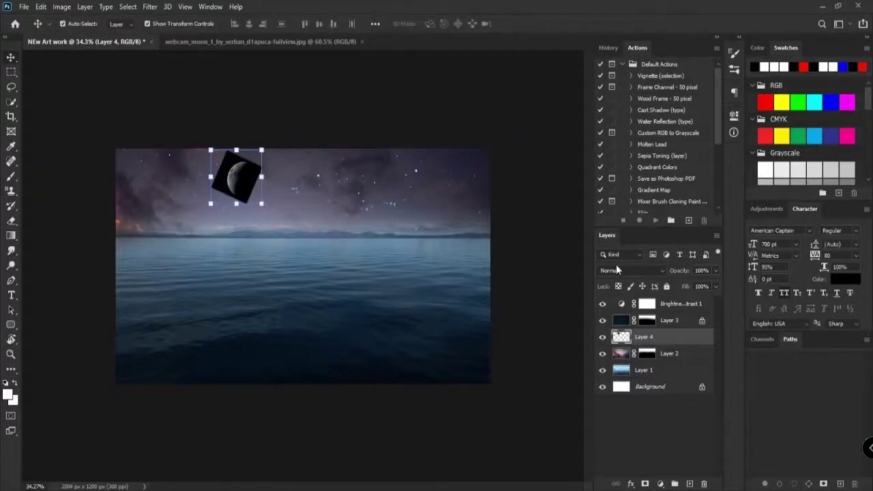
Set the moon layer's blend mode to Screen to drop its black background, and deselect the layer
{"action": "left_click", "coordinate": [629, 270]}
{"action": "left_click", "coordinate": [624, 304]}
{"action": "left_click", "coordinate": [395, 84]}
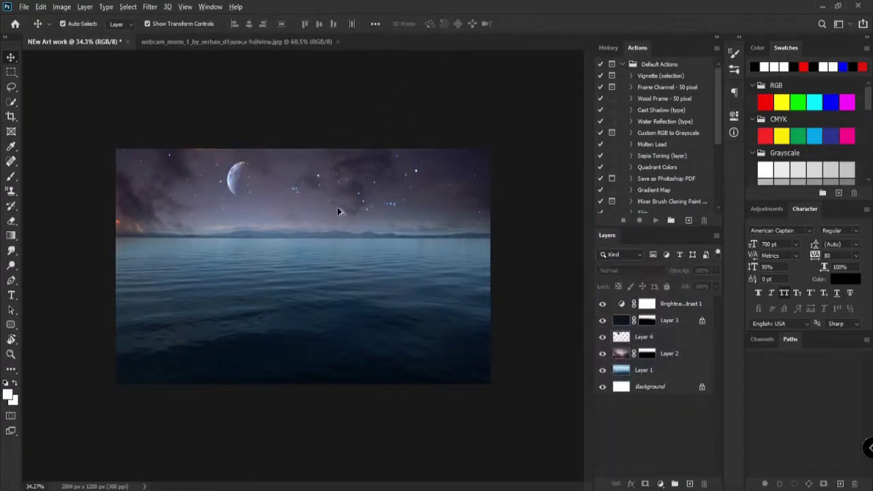
{"action": "left_click", "coordinate": [337, 207]}
{"action": "left_click", "coordinate": [350, 109]}
{"action": "scroll", "coordinate": [349, 110], "scroll_direction": "up", "scroll_amount": 1}
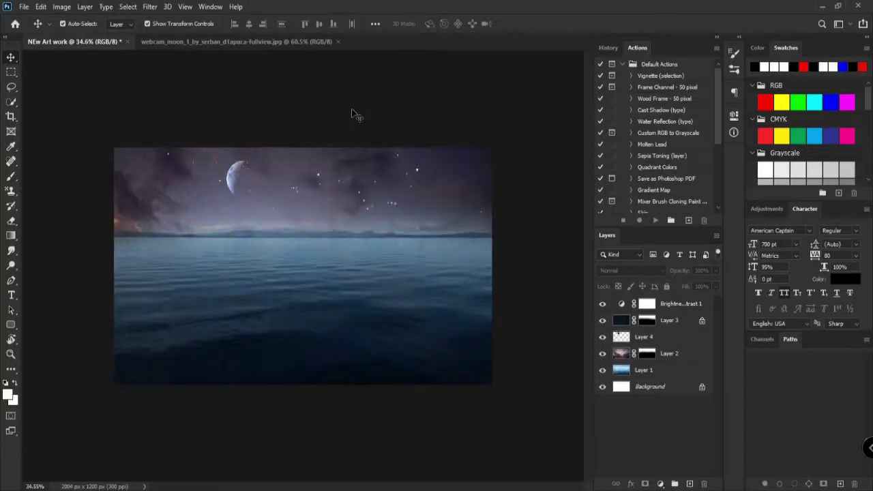
{"action": "scroll", "coordinate": [351, 108], "scroll_direction": "down", "scroll_amount": 1}
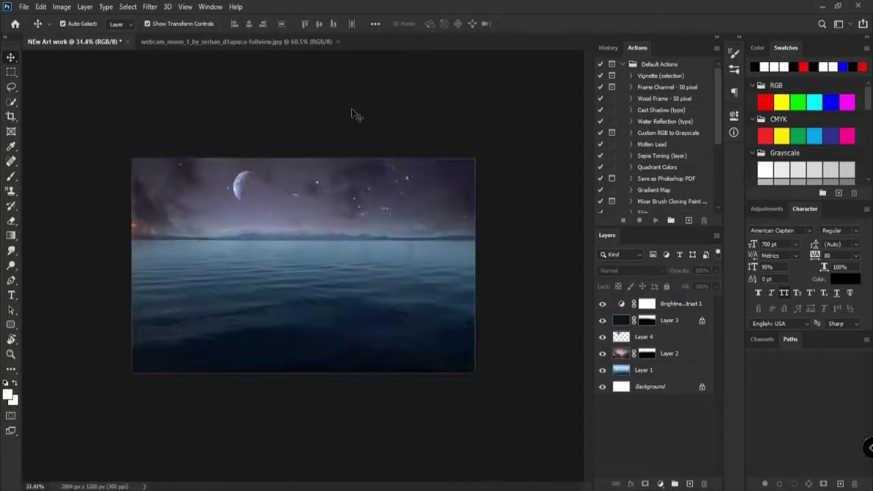
Close the webcam_moon_1 source photo
{"action": "left_click", "coordinate": [338, 42]}
{"action": "scroll", "coordinate": [293, 165], "scroll_direction": "down", "scroll_amount": 4}
{"action": "scroll", "coordinate": [293, 165], "scroll_direction": "up", "scroll_amount": 5}
{"action": "key", "text": "ctrl+o"}
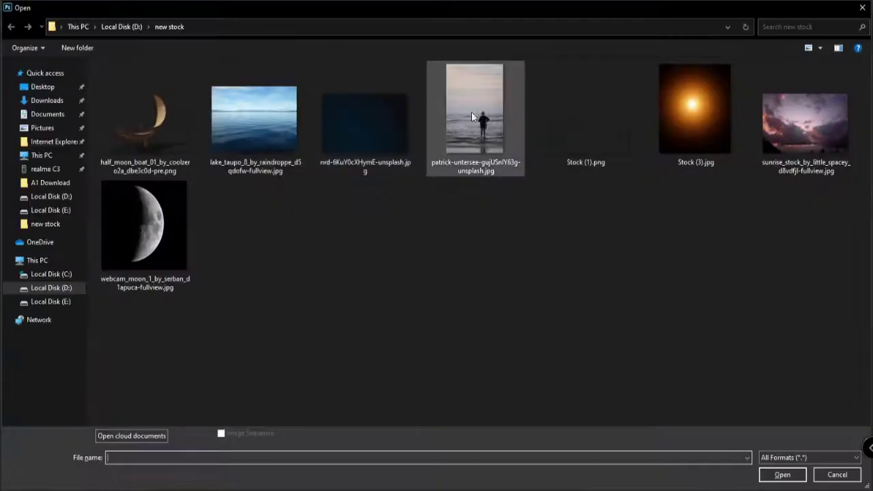
{"action": "left_click", "coordinate": [862, 7]}
Open the half_moon_boat_01 image and place the boat in NEw Art work as the topmost layer
{"action": "scroll", "coordinate": [271, 223], "scroll_direction": "up", "scroll_amount": 5}
{"action": "scroll", "coordinate": [271, 224], "scroll_direction": "down", "scroll_amount": 5}
{"action": "scroll", "coordinate": [271, 224], "scroll_direction": "up", "scroll_amount": 2}
{"action": "scroll", "coordinate": [272, 225], "scroll_direction": "down", "scroll_amount": 1}
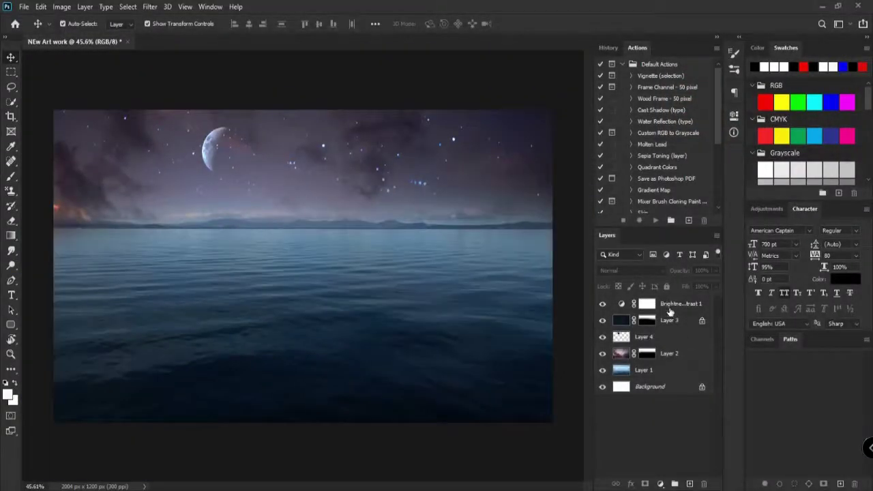
{"action": "key", "text": "ctrl+o"}
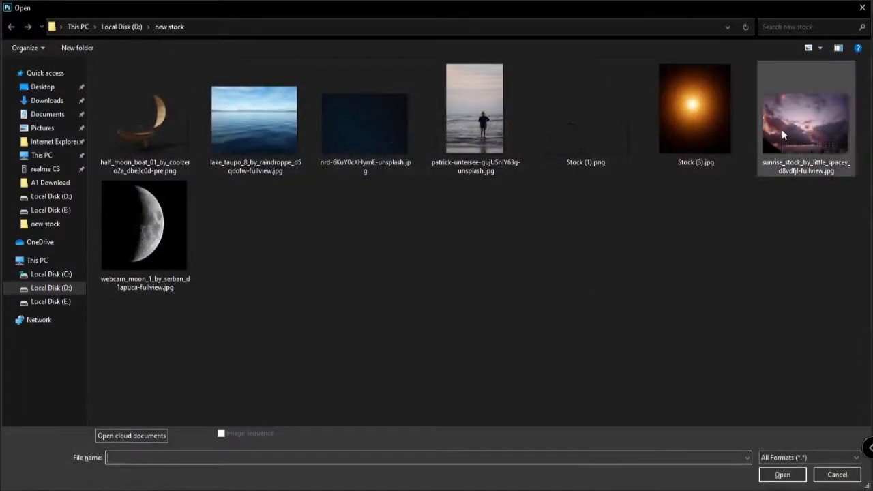
{"action": "double_click", "coordinate": [145, 121]}
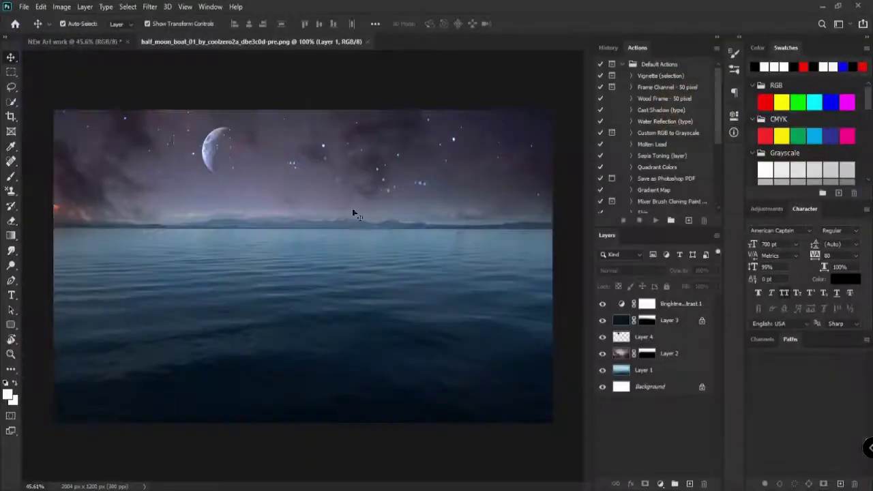
{"action": "left_click_drag", "start_coordinate": [86, 43], "coordinate": [326, 356]}
Scale the boat layer to about 107% and position it over the water in the middle of the canvas
{"action": "left_click_drag", "start_coordinate": [511, 208], "coordinate": [480, 224]}
{"action": "left_click_drag", "start_coordinate": [376, 313], "coordinate": [393, 290]}
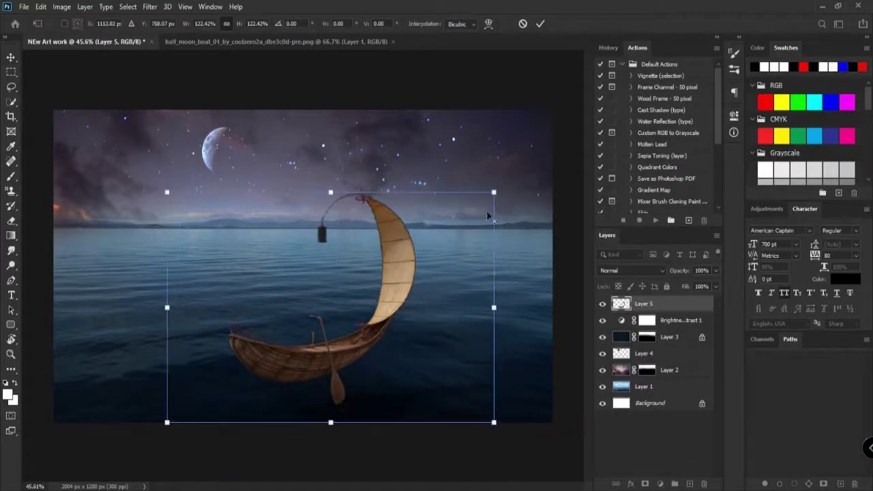
{"action": "left_click_drag", "start_coordinate": [487, 198], "coordinate": [475, 206]}
Distort the boat's corners to skew and slightly flatten it, and move it down toward the canvas's lower edge
{"action": "right_click", "coordinate": [469, 213]}
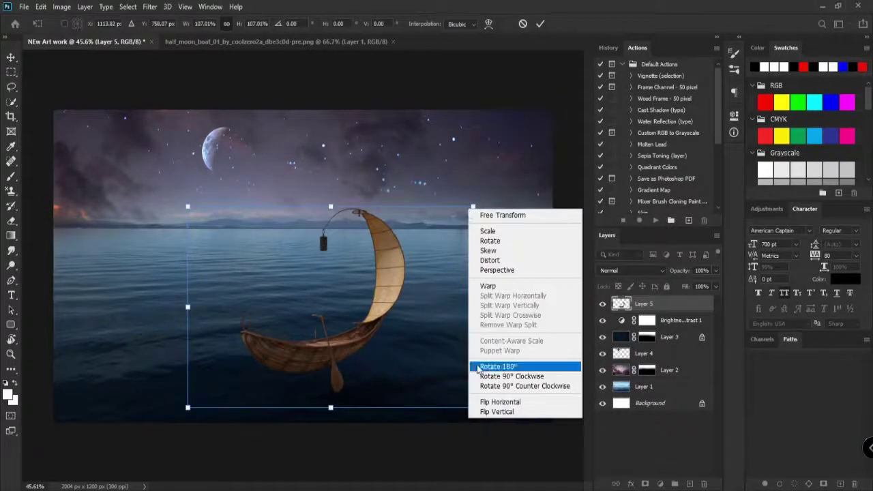
{"action": "left_click", "coordinate": [524, 262]}
{"action": "mouse_move", "coordinate": [472, 207]}
{"action": "left_mouse_down"}
{"action": "mouse_move", "coordinate": [448, 255]}
{"action": "mouse_move", "coordinate": [495, 195]}
{"action": "mouse_move", "coordinate": [485, 206]}
{"action": "left_mouse_up"}
{"action": "left_click_drag", "start_coordinate": [189, 208], "coordinate": [201, 201]}
{"action": "left_click_drag", "start_coordinate": [189, 409], "coordinate": [189, 379]}
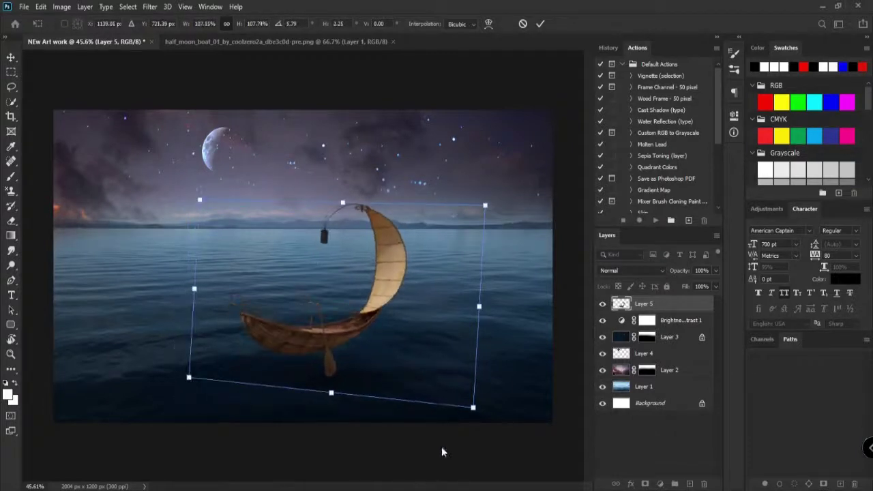
{"action": "left_click_drag", "start_coordinate": [475, 409], "coordinate": [471, 374]}
{"action": "left_click_drag", "start_coordinate": [365, 312], "coordinate": [339, 370]}
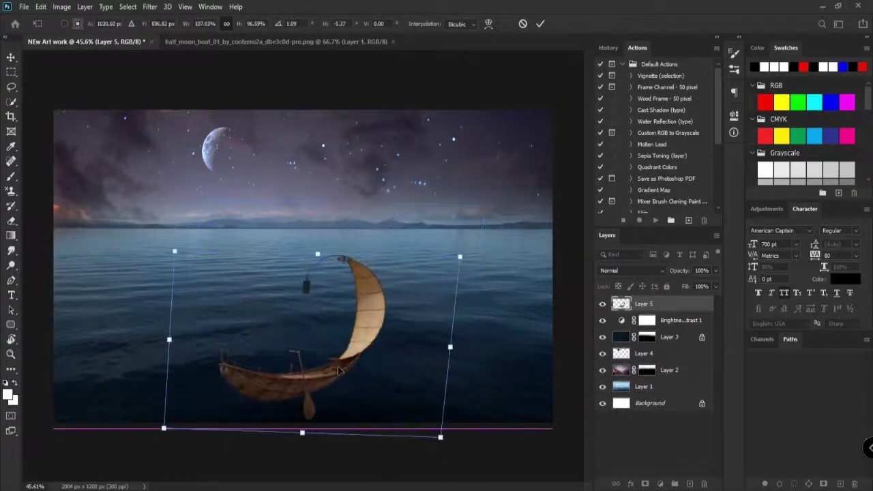
{"action": "left_click_drag", "start_coordinate": [451, 264], "coordinate": [464, 257]}
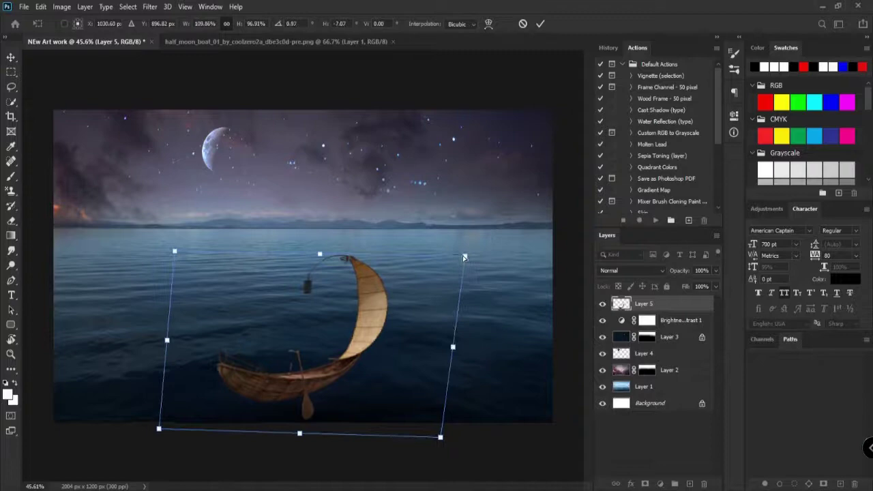
{"action": "left_click", "coordinate": [541, 24]}
{"action": "left_click_drag", "start_coordinate": [315, 401], "coordinate": [324, 401]}
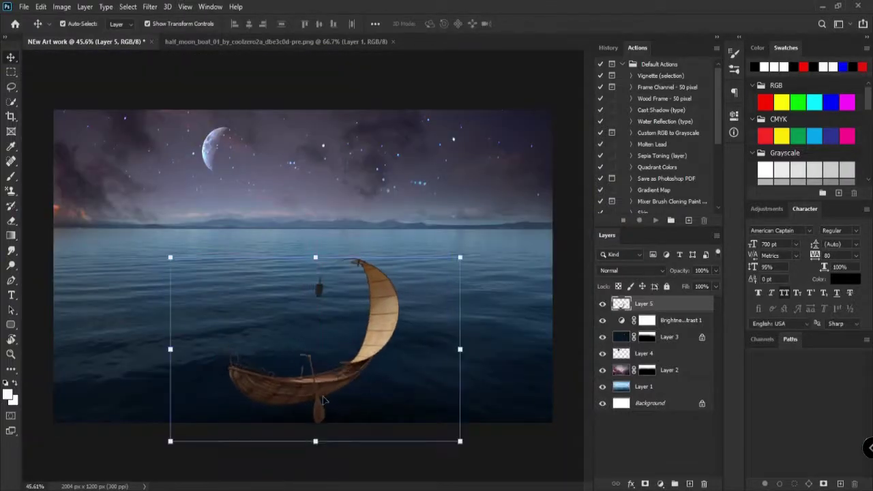
Add a layer mask to the boat and paint black along the hull's underside and oar blade to fade them into the water
{"action": "scroll", "coordinate": [301, 409], "scroll_direction": "up", "scroll_amount": 5}
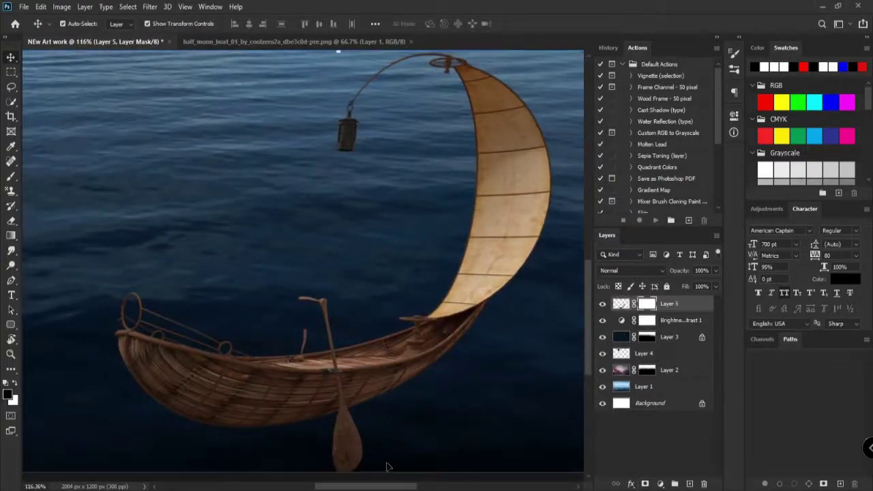
{"action": "key", "text": "b"}
{"action": "scroll", "coordinate": [333, 386], "scroll_direction": "up", "scroll_amount": 4}
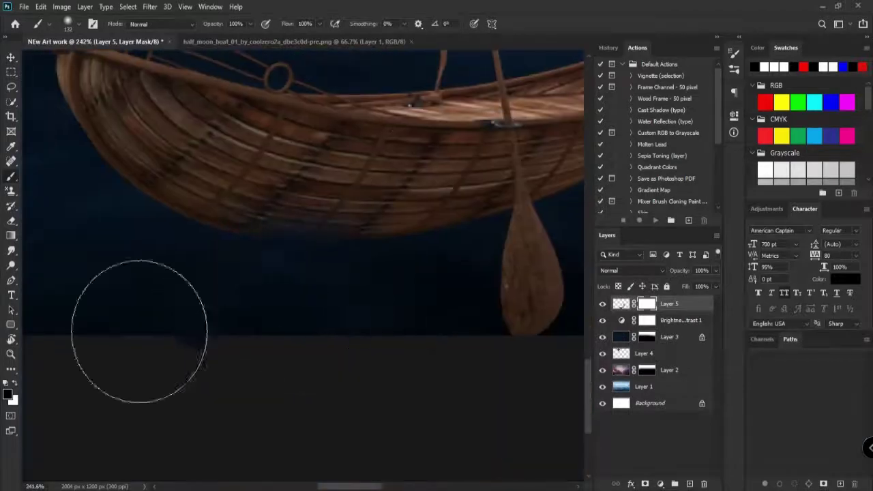
{"action": "mouse_move", "coordinate": [441, 304]}
{"action": "left_mouse_down"}
{"action": "mouse_move", "coordinate": [236, 344]}
{"action": "mouse_move", "coordinate": [244, 327]}
{"action": "mouse_move", "coordinate": [217, 324]}
{"action": "left_mouse_up"}
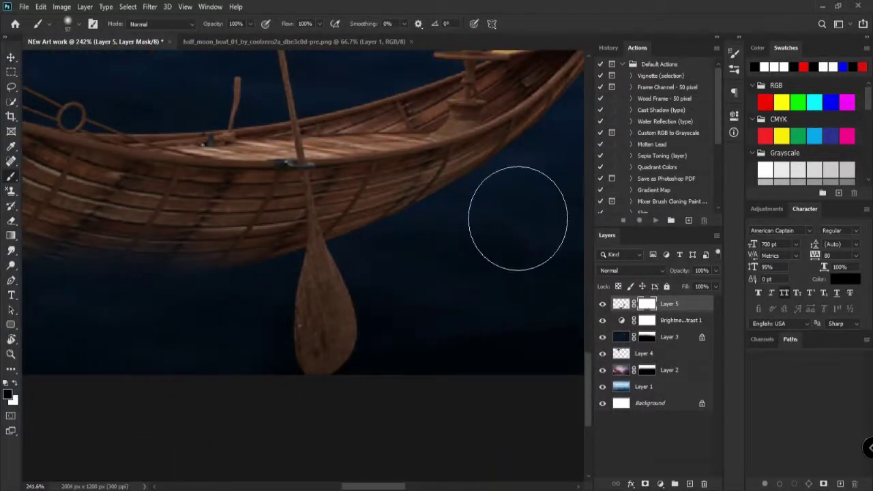
{"action": "scroll", "coordinate": [517, 218], "scroll_direction": "down", "scroll_amount": 6}
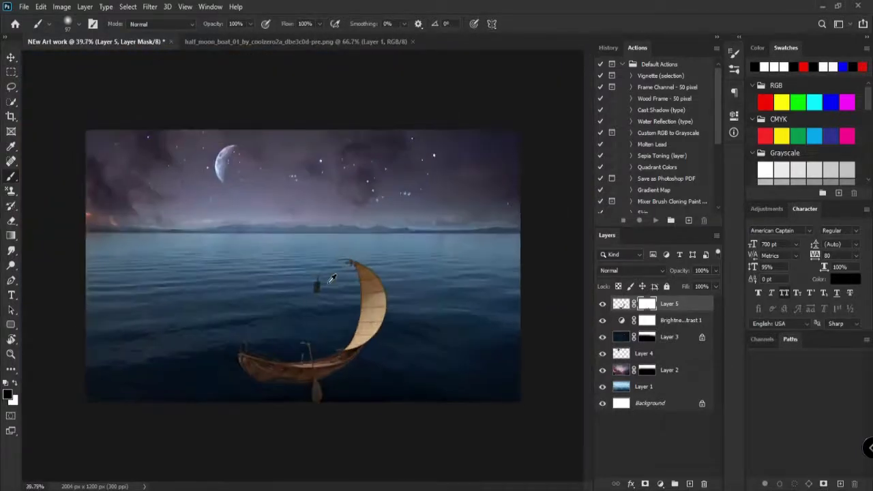
{"action": "scroll", "coordinate": [293, 381], "scroll_direction": "up", "scroll_amount": 5}
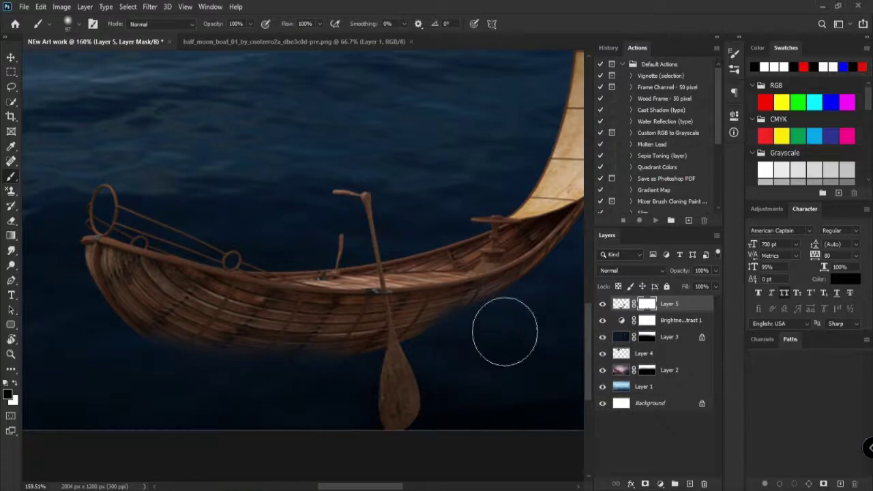
{"action": "scroll", "coordinate": [504, 332], "scroll_direction": "down", "scroll_amount": 2}
{"action": "scroll", "coordinate": [465, 420], "scroll_direction": "down", "scroll_amount": 2}
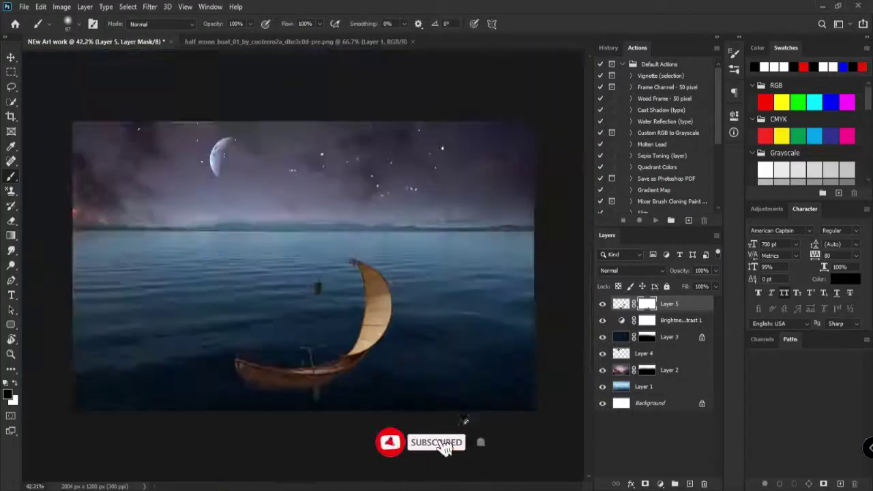
{"action": "scroll", "coordinate": [367, 386], "scroll_direction": "up", "scroll_amount": 2}
{"action": "scroll", "coordinate": [367, 387], "scroll_direction": "down", "scroll_amount": 2}
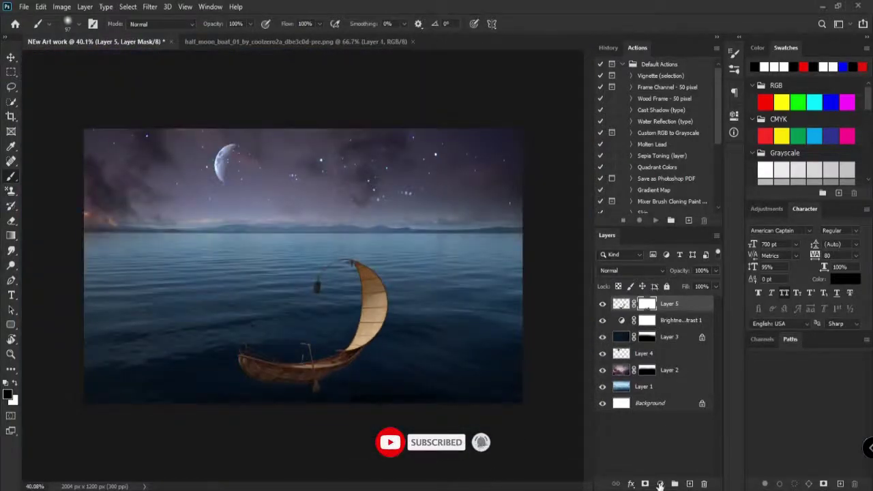
Add a Brightness/Contrast adjustment clipped to the boat layer, with brightness -106 and contrast 22
{"action": "left_click", "coordinate": [659, 484]}
{"action": "left_click", "coordinate": [671, 315]}
{"action": "left_click_drag", "start_coordinate": [640, 179], "coordinate": [671, 204]}
{"action": "key", "text": "ctrl+i"}
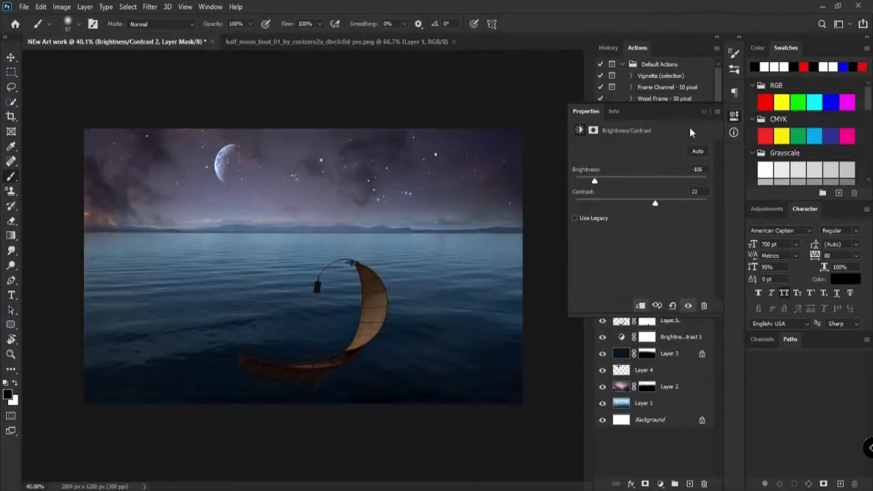
{"action": "left_click", "coordinate": [704, 112]}
{"action": "scroll", "coordinate": [392, 314], "scroll_direction": "up", "scroll_amount": 3}
{"action": "scroll", "coordinate": [390, 315], "scroll_direction": "down", "scroll_amount": 3}
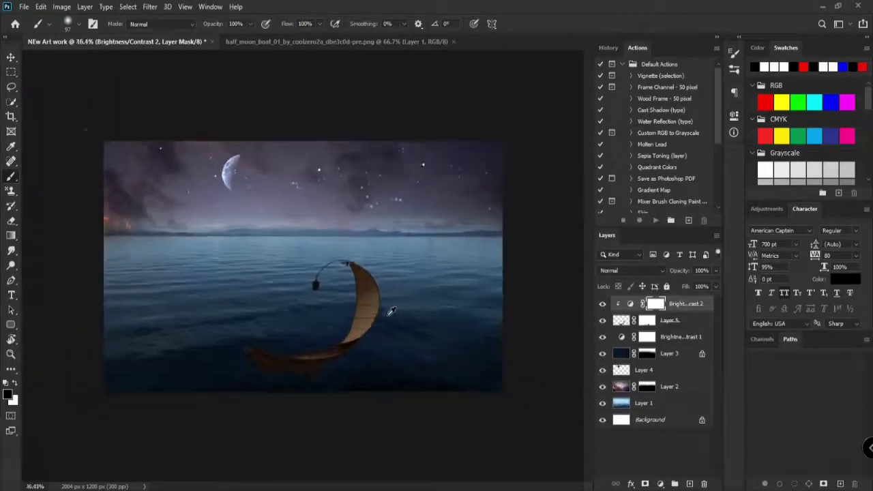
Enlarge the boat layer and move it up so the sail reaches above the horizon
{"action": "scroll", "coordinate": [392, 310], "scroll_direction": "up", "scroll_amount": 1}
{"action": "key", "text": "v"}
{"action": "left_click", "coordinate": [382, 316]}
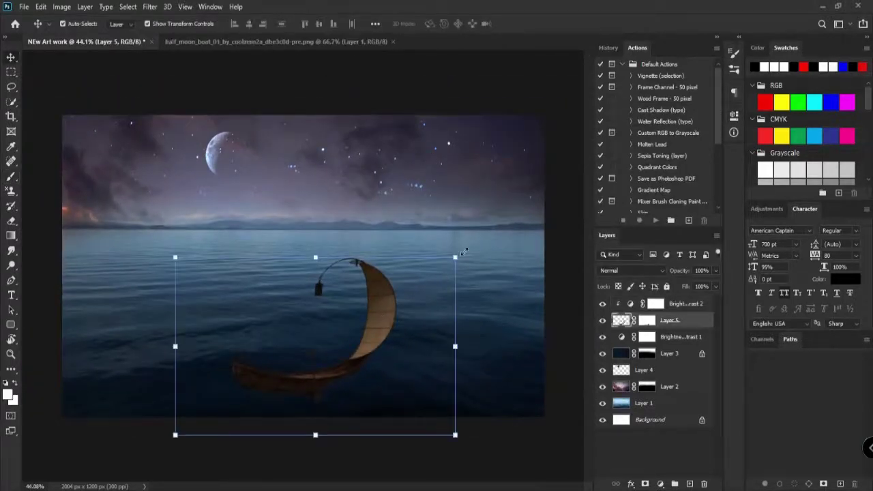
{"action": "left_click_drag", "start_coordinate": [458, 260], "coordinate": [471, 254]}
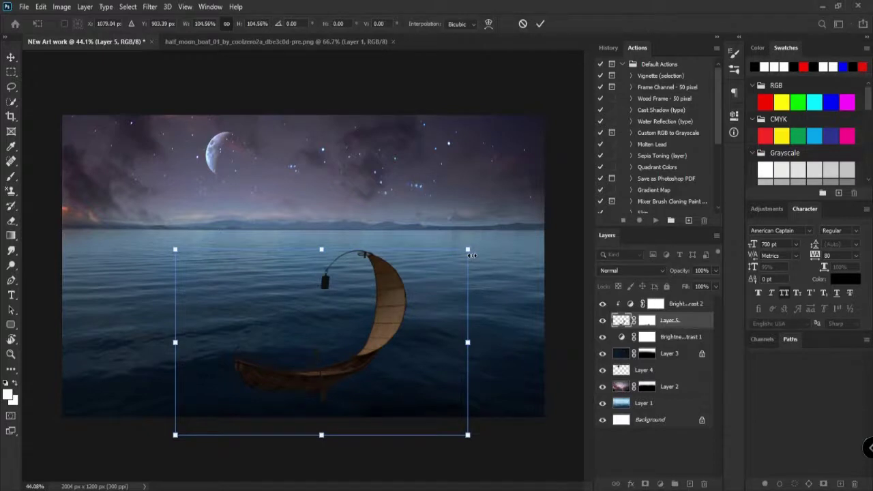
{"action": "scroll", "coordinate": [494, 341], "scroll_direction": "down", "scroll_amount": 3}
{"action": "scroll", "coordinate": [360, 336], "scroll_direction": "up", "scroll_amount": 2}
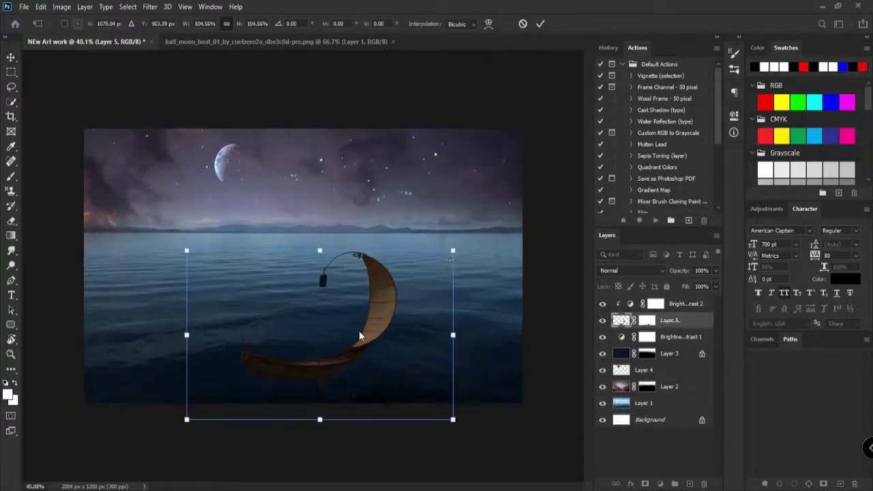
{"action": "left_click_drag", "start_coordinate": [453, 250], "coordinate": [480, 233]}
{"action": "left_click_drag", "start_coordinate": [383, 312], "coordinate": [383, 290]}
{"action": "left_click", "coordinate": [540, 24]}
{"action": "left_click", "coordinate": [658, 386]}
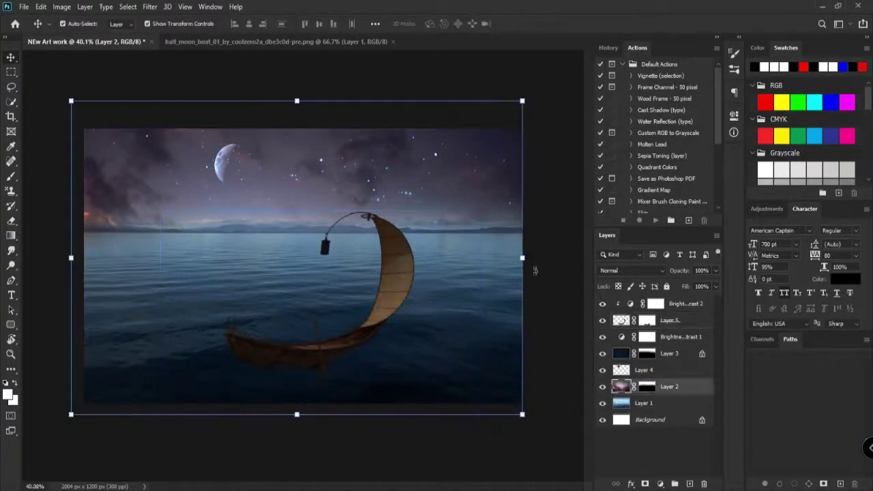
{"action": "left_click", "coordinate": [521, 102]}
{"action": "right_click", "coordinate": [487, 219]}
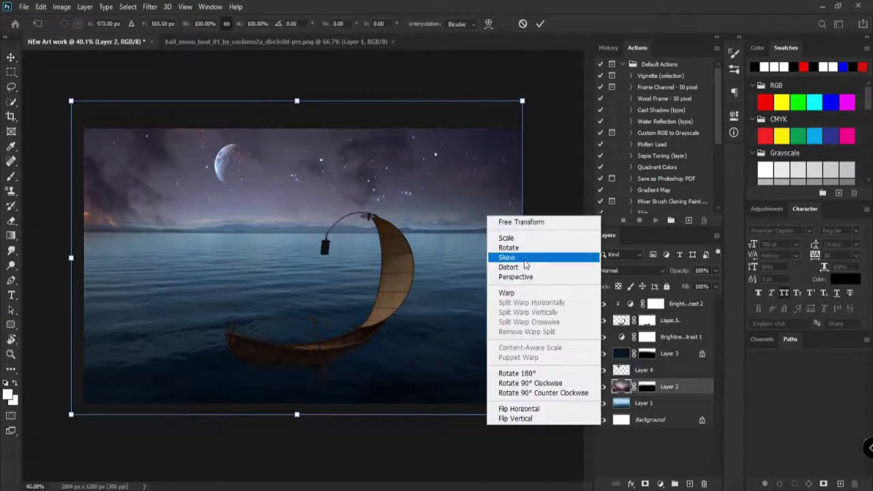
{"action": "left_click", "coordinate": [515, 276]}
{"action": "right_click", "coordinate": [297, 184]}
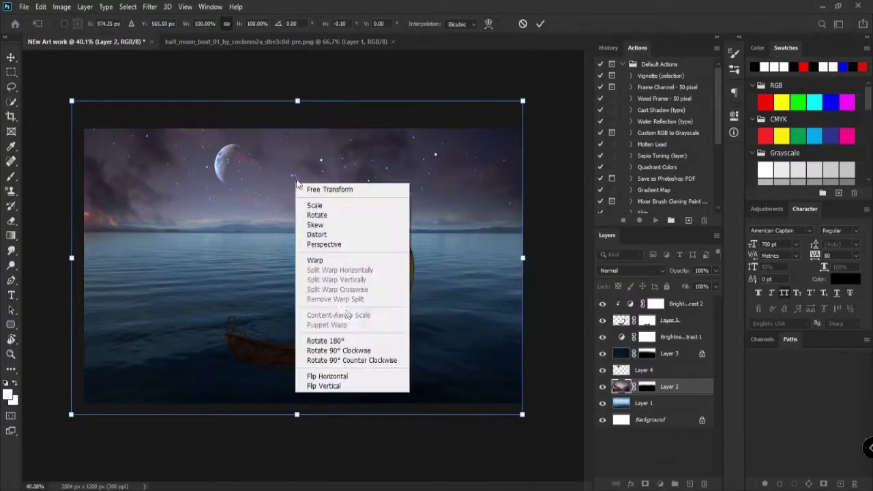
{"action": "left_click", "coordinate": [343, 236]}
{"action": "left_click_drag", "start_coordinate": [297, 101], "coordinate": [312, 134]}
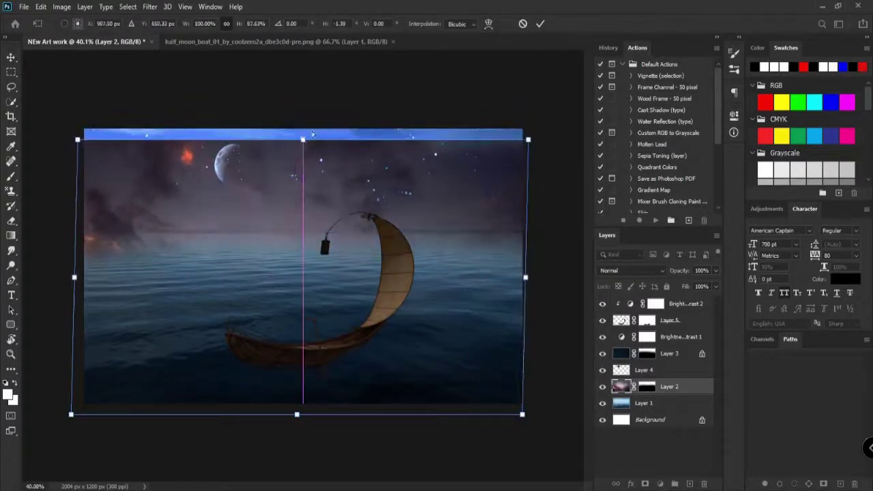
{"action": "key", "text": "Escape"}
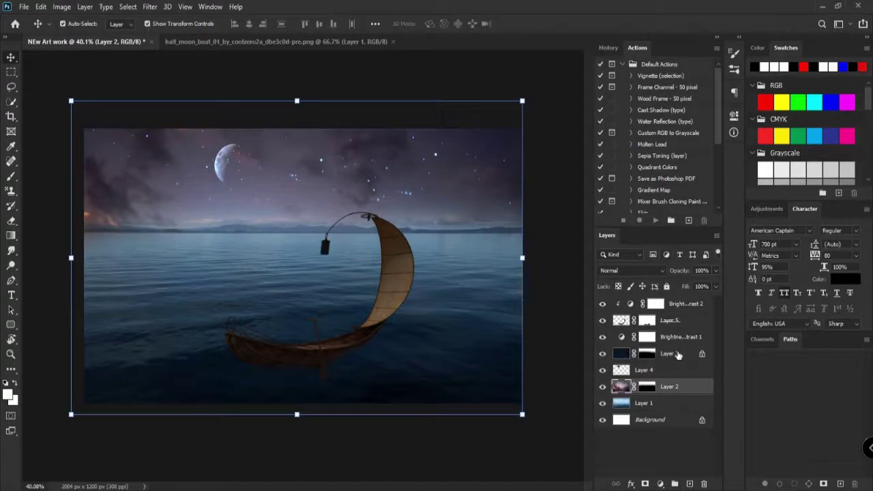
Distort the lake layer by pulling its top edge down to lower the horizon, and move the sunrise layer down to match
{"action": "left_click", "coordinate": [678, 355]}
{"action": "left_click", "coordinate": [666, 401]}
{"action": "left_click", "coordinate": [523, 123]}
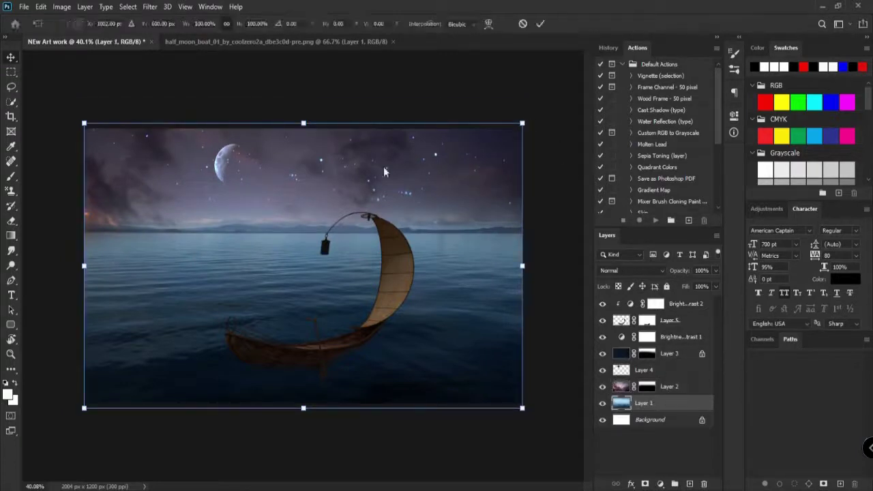
{"action": "right_click", "coordinate": [384, 168]}
{"action": "left_click", "coordinate": [404, 220]}
{"action": "left_click_drag", "start_coordinate": [303, 125], "coordinate": [302, 197]}
{"action": "left_click", "coordinate": [541, 24]}
{"action": "left_click", "coordinate": [647, 390]}
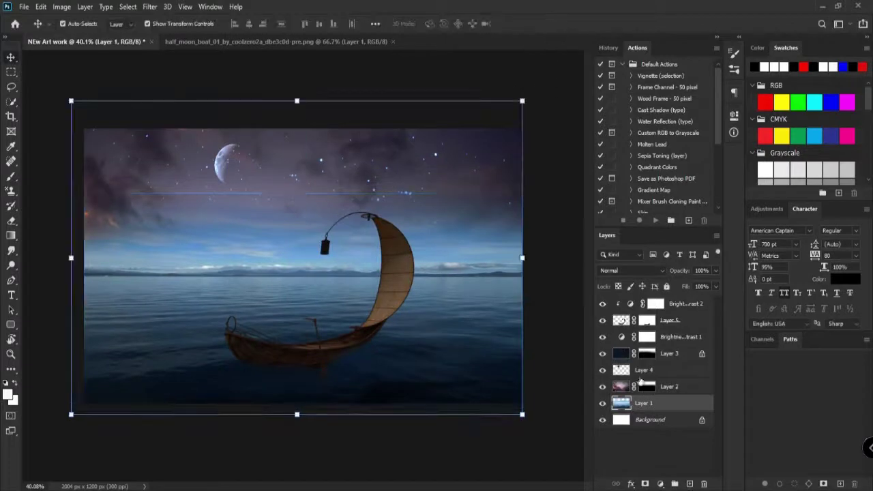
{"action": "left_click_drag", "start_coordinate": [438, 166], "coordinate": [440, 195]}
{"action": "key", "text": "b"}
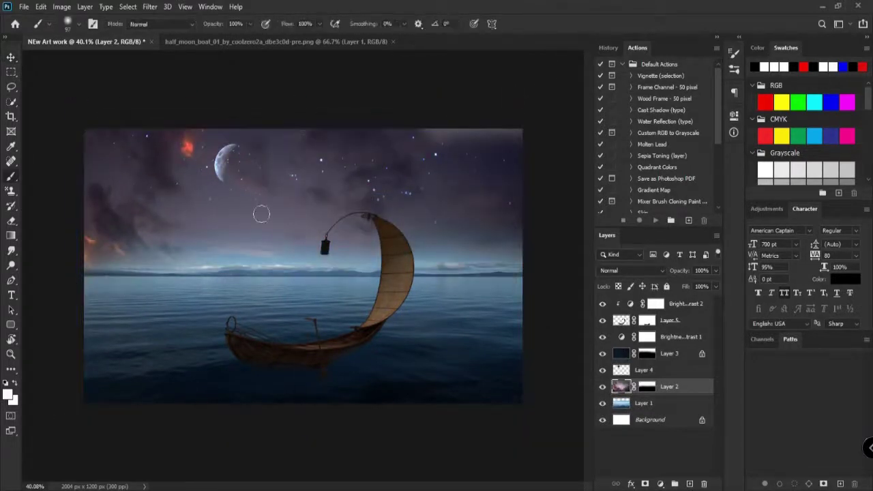
{"action": "mouse_move", "coordinate": [261, 214]}
{"action": "left_mouse_down"}
{"action": "mouse_move", "coordinate": [371, 179]}
{"action": "mouse_move", "coordinate": [307, 203]}
{"action": "left_mouse_up"}
{"action": "key", "text": "ctrl+z"}
{"action": "left_click_drag", "start_coordinate": [174, 198], "coordinate": [400, 197]}
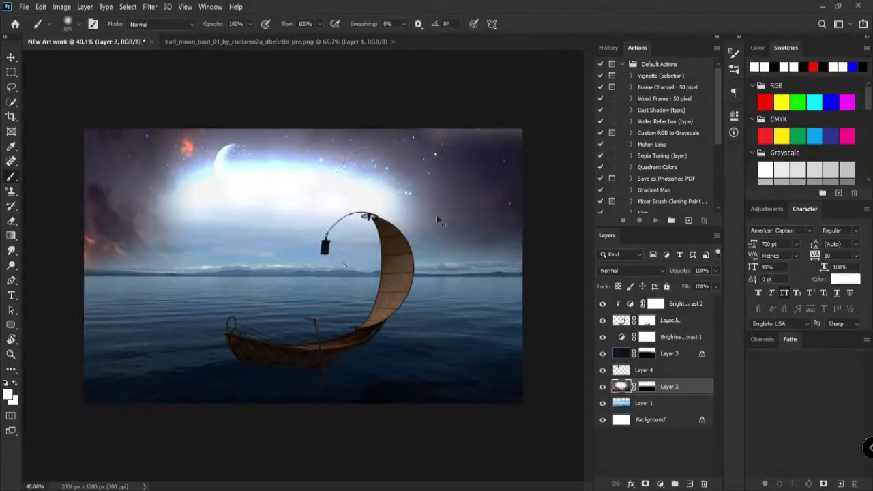
{"action": "key", "text": "ctrl+z"}
Hide the Brightness/Contrast 1 layer and paint white on the sunrise layer's mask to reveal the clouds down to the water
{"action": "left_click", "coordinate": [602, 337]}
{"action": "left_click", "coordinate": [647, 388]}
{"action": "left_click_drag", "start_coordinate": [144, 202], "coordinate": [468, 189]}
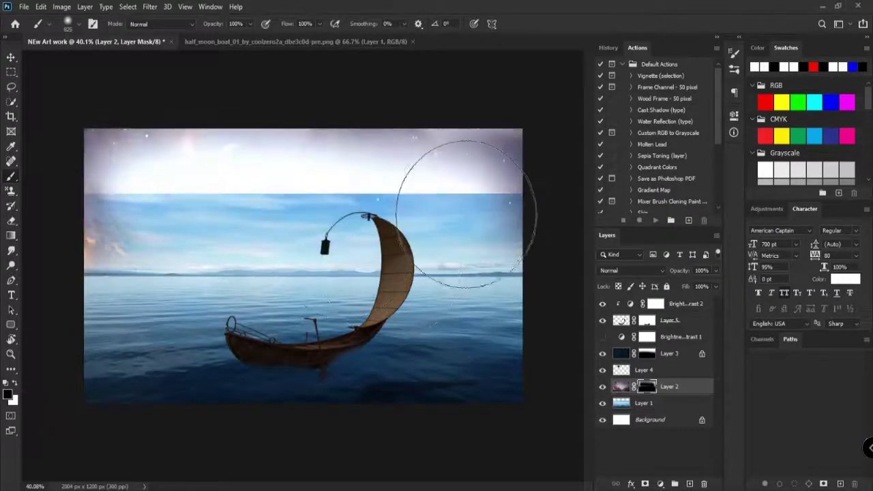
{"action": "key", "text": "ctrl+z"}
{"action": "key", "text": "x"}
{"action": "mouse_move", "coordinate": [171, 218]}
{"action": "left_mouse_down"}
{"action": "mouse_move", "coordinate": [554, 223]}
{"action": "mouse_move", "coordinate": [103, 215]}
{"action": "left_mouse_up"}
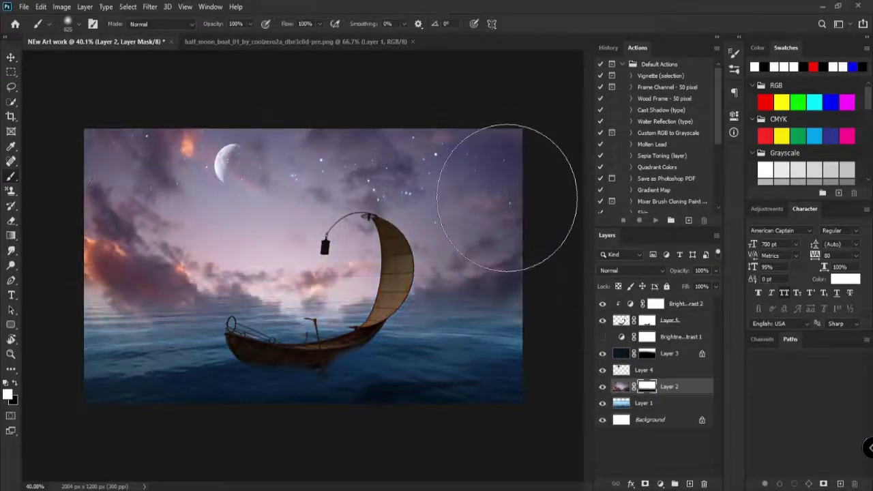
Move the sunrise layer up and paint white on its mask to reveal more clouds above the left part of the horizon
{"action": "key", "text": "v"}
{"action": "mouse_move", "coordinate": [449, 219]}
{"action": "left_mouse_down"}
{"action": "mouse_move", "coordinate": [448, 178]}
{"action": "mouse_move", "coordinate": [438, 169]}
{"action": "left_mouse_up"}
{"action": "key", "text": "b"}
{"action": "left_click_drag", "start_coordinate": [202, 216], "coordinate": [150, 222]}
{"action": "mouse_move", "coordinate": [113, 253]}
{"action": "left_mouse_down"}
{"action": "mouse_move", "coordinate": [220, 238]}
{"action": "mouse_move", "coordinate": [496, 257]}
{"action": "mouse_move", "coordinate": [183, 246]}
{"action": "left_mouse_up"}
Paint black on the sunrise layer's mask across the water below the horizon to remove the overlapping clouds
{"action": "key", "text": "x"}
{"action": "left_click_drag", "start_coordinate": [107, 307], "coordinate": [196, 307]}
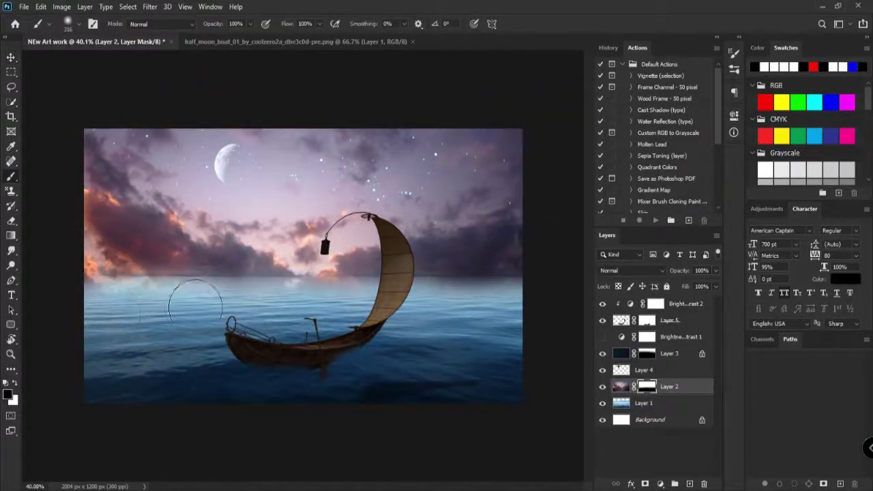
{"action": "mouse_move", "coordinate": [312, 332]}
{"action": "left_mouse_down"}
{"action": "mouse_move", "coordinate": [224, 316]}
{"action": "mouse_move", "coordinate": [560, 300]}
{"action": "left_mouse_up"}
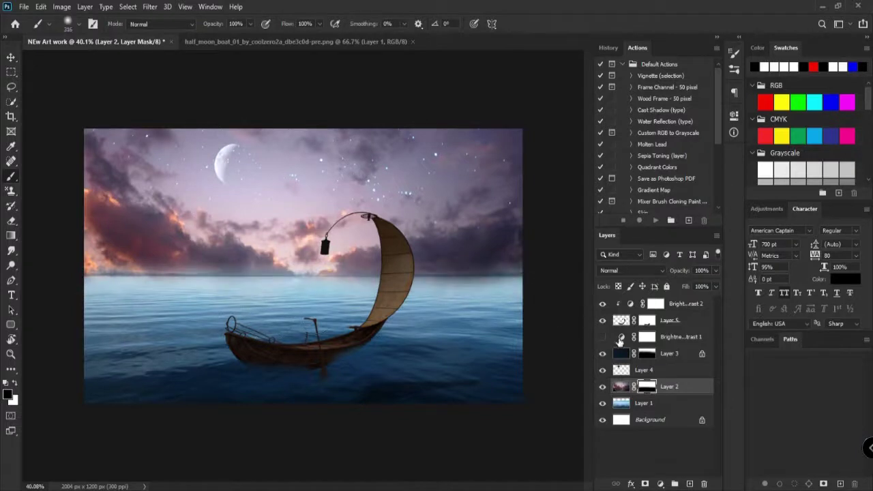
Make the Brightness/Contrast 1 adjustment layer visible and check the darkened composite
{"action": "left_click", "coordinate": [602, 338]}
{"action": "scroll", "coordinate": [441, 324], "scroll_direction": "down", "scroll_amount": 4}
{"action": "scroll", "coordinate": [386, 293], "scroll_direction": "up", "scroll_amount": 3}
{"action": "scroll", "coordinate": [388, 291], "scroll_direction": "down", "scroll_amount": 4}
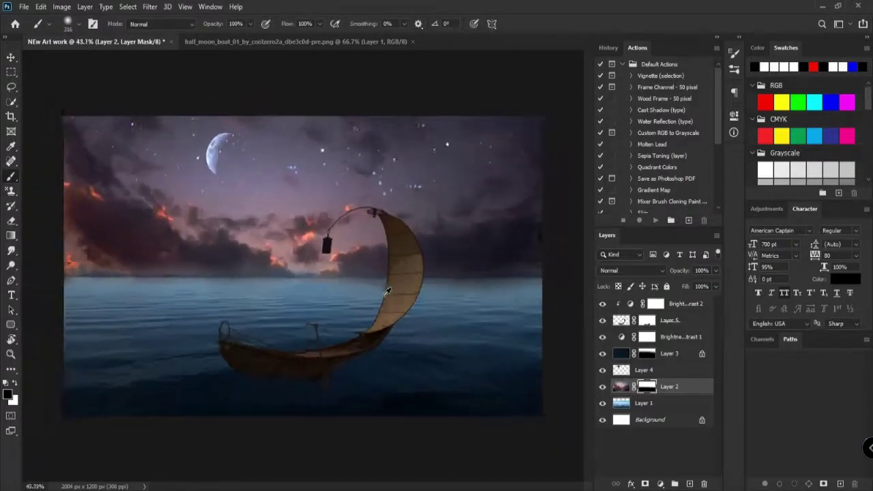
{"action": "scroll", "coordinate": [390, 290], "scroll_direction": "up", "scroll_amount": 4}
{"action": "scroll", "coordinate": [389, 293], "scroll_direction": "down", "scroll_amount": 5}
{"action": "scroll", "coordinate": [389, 294], "scroll_direction": "up", "scroll_amount": 4}
{"action": "scroll", "coordinate": [388, 292], "scroll_direction": "down", "scroll_amount": 2}
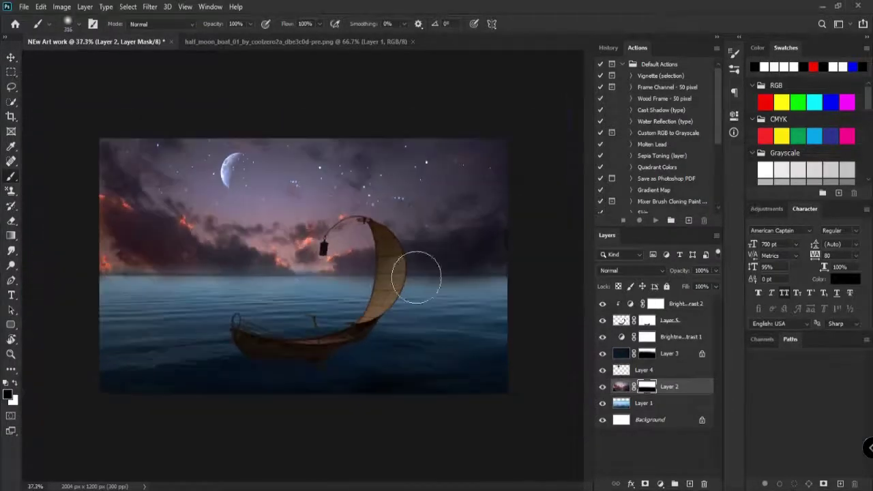
{"action": "scroll", "coordinate": [510, 282], "scroll_direction": "down", "scroll_amount": 4}
{"action": "scroll", "coordinate": [510, 282], "scroll_direction": "up", "scroll_amount": 4}
{"action": "scroll", "coordinate": [510, 282], "scroll_direction": "down", "scroll_amount": 3}
{"action": "scroll", "coordinate": [510, 281], "scroll_direction": "up", "scroll_amount": 2}
Move the boat slightly lower in the water
{"action": "key", "text": "v"}
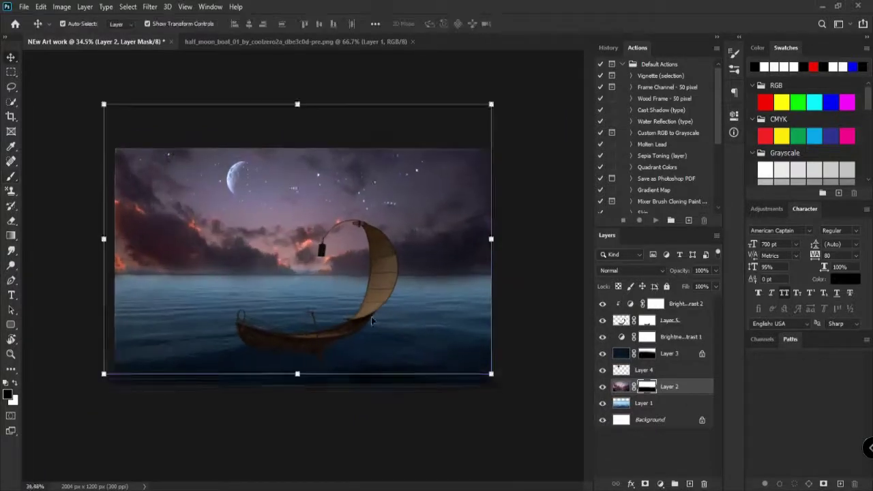
{"action": "left_click_drag", "start_coordinate": [353, 323], "coordinate": [337, 338]}
Add a new layer directly beneath the boat layer and paint a soft black shadow under the hull at 33% opacity
{"action": "left_click", "coordinate": [690, 483]}
{"action": "left_click_drag", "start_coordinate": [667, 320], "coordinate": [664, 346]}
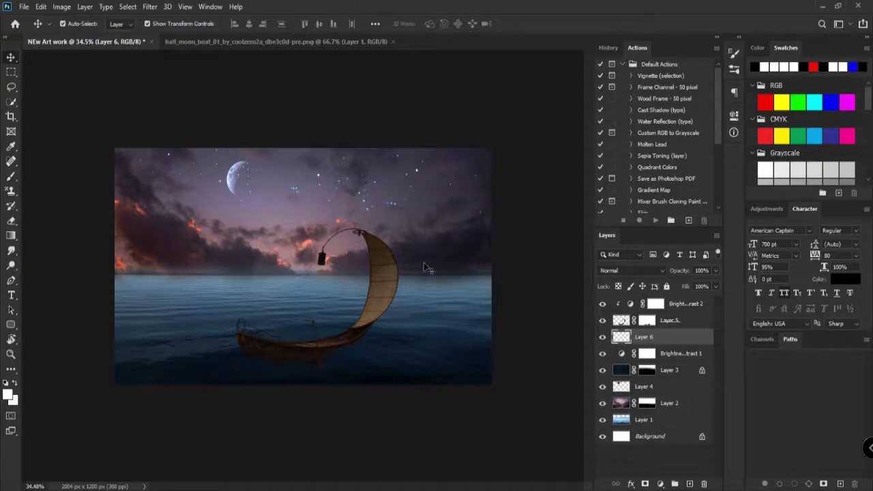
{"action": "key", "text": "b"}
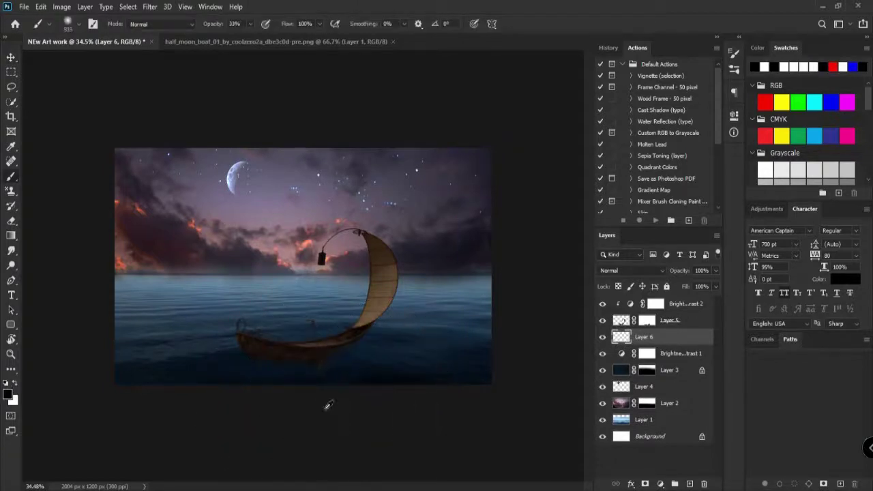
{"action": "left_click_drag", "start_coordinate": [440, 349], "coordinate": [340, 379]}
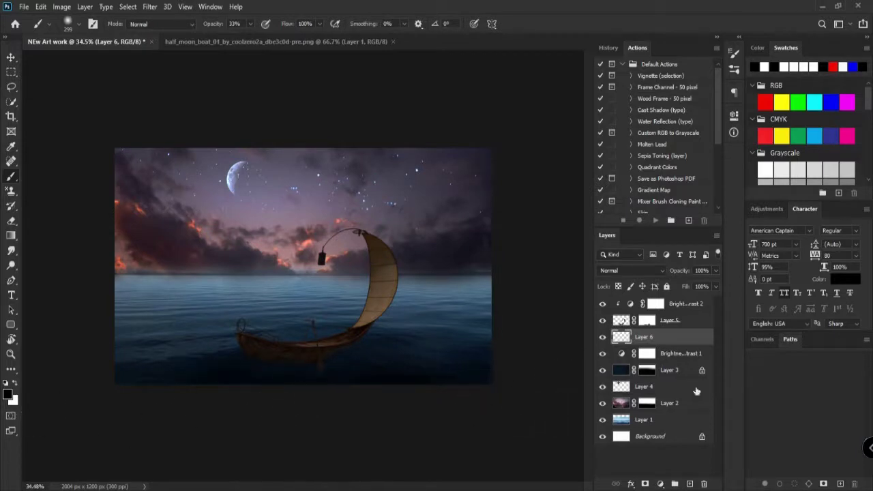
Add a Brightness/Contrast adjustment layer above all other layers and set its brightness to about -59
{"action": "left_click", "coordinate": [697, 309]}
{"action": "left_click", "coordinate": [675, 484]}
{"action": "key", "text": "ctrl+z"}
{"action": "left_click", "coordinate": [661, 484]}
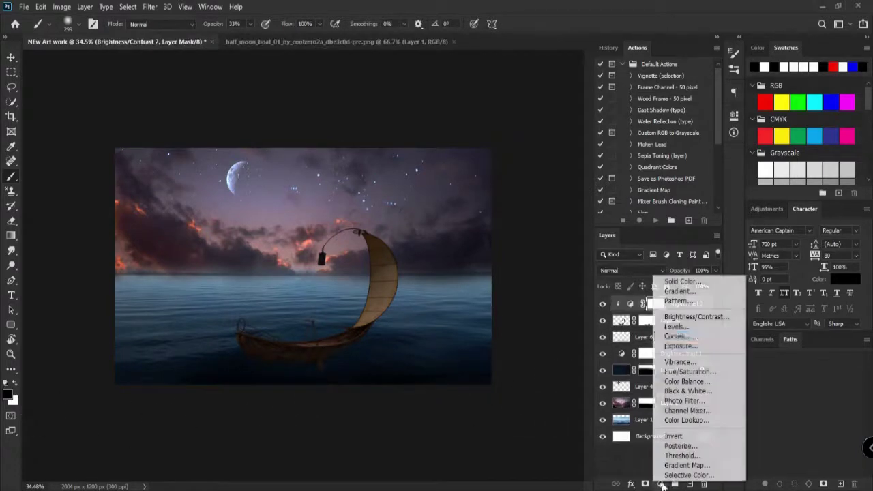
{"action": "left_click", "coordinate": [698, 324]}
{"action": "left_click_drag", "start_coordinate": [638, 177], "coordinate": [615, 175]}
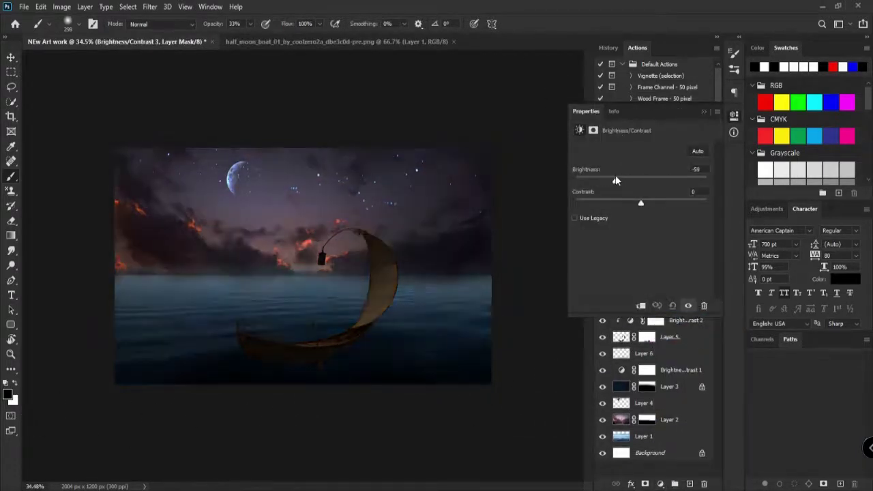
{"action": "left_click", "coordinate": [703, 112]}
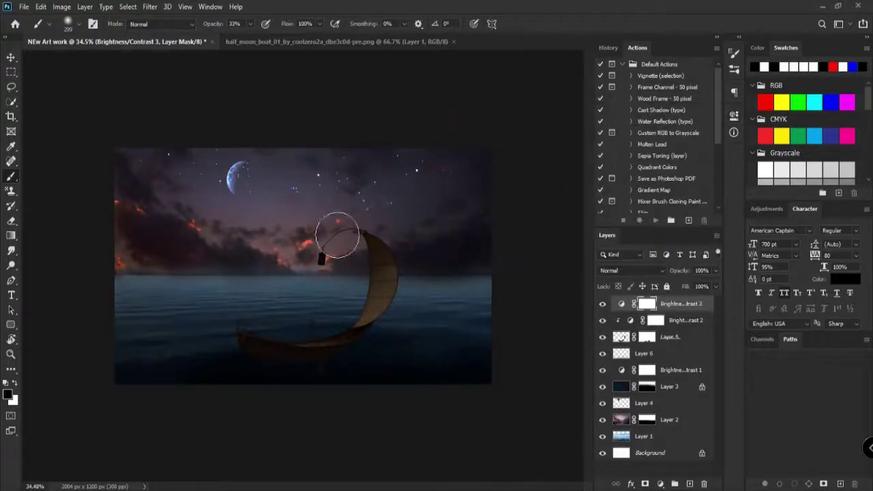
Paint black with a large soft brush on the Brightness/Contrast 3 mask around the lantern and sail, leaving only the outer edges darkened
{"action": "left_click_drag", "start_coordinate": [312, 221], "coordinate": [390, 272]}
{"action": "mouse_move", "coordinate": [302, 253]}
{"action": "left_mouse_down"}
{"action": "mouse_move", "coordinate": [274, 250]}
{"action": "mouse_move", "coordinate": [292, 296]}
{"action": "mouse_move", "coordinate": [296, 185]}
{"action": "mouse_move", "coordinate": [296, 244]}
{"action": "mouse_move", "coordinate": [366, 287]}
{"action": "left_mouse_up"}
{"action": "left_click", "coordinate": [303, 251]}
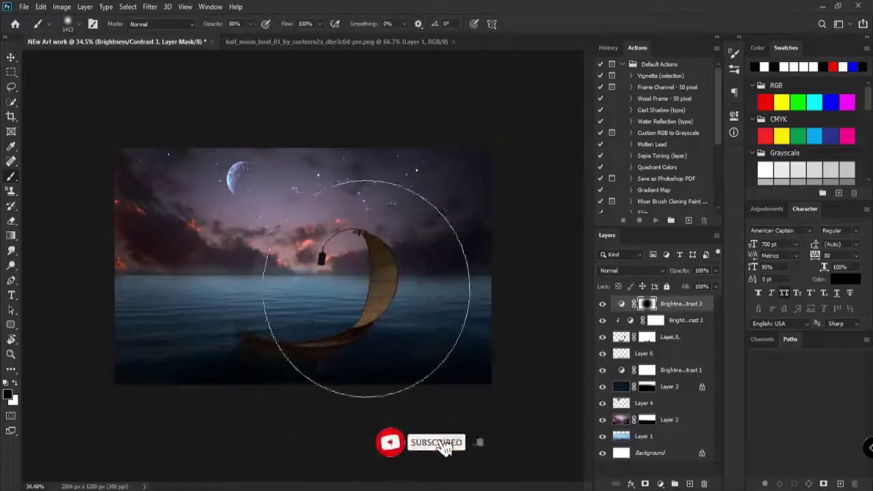
Add a Hue/Saturation adjustment clipped to the sunrise layer and shift its hue so the red clouds turn golden
{"action": "key", "text": "v"}
{"action": "left_click", "coordinate": [657, 419]}
{"action": "left_click", "coordinate": [660, 484]}
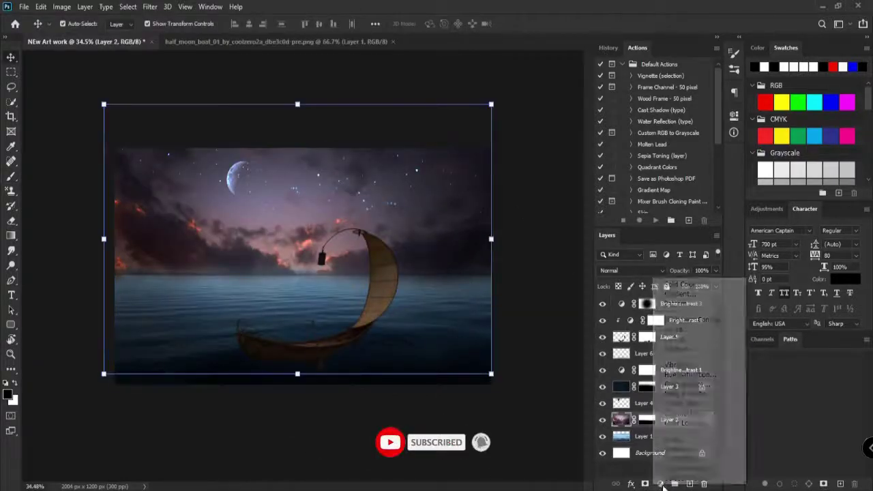
{"action": "left_click", "coordinate": [682, 401]}
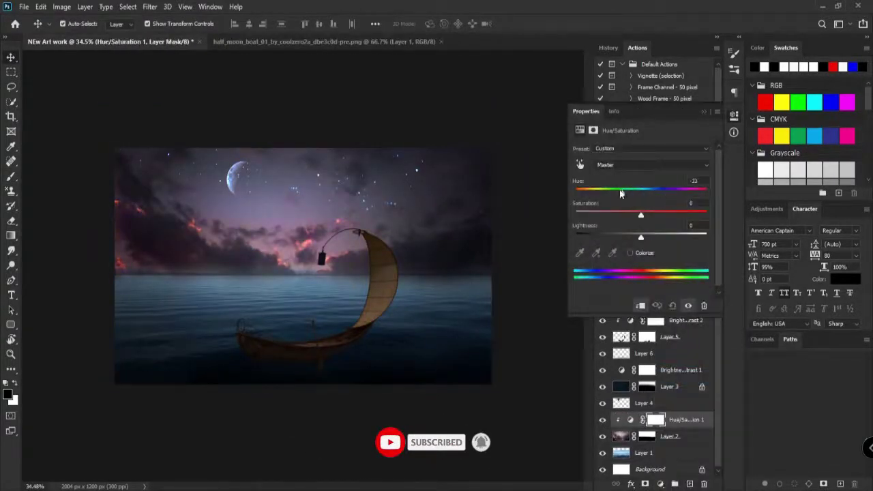
{"action": "left_click_drag", "start_coordinate": [621, 193], "coordinate": [648, 194]}
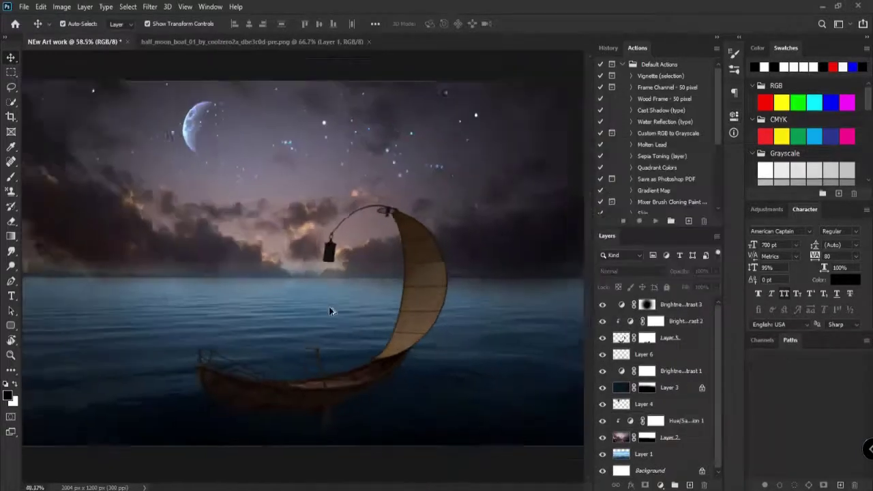
Close the half-moon boat stock document
{"action": "scroll", "coordinate": [328, 306], "scroll_direction": "down", "scroll_amount": 2}
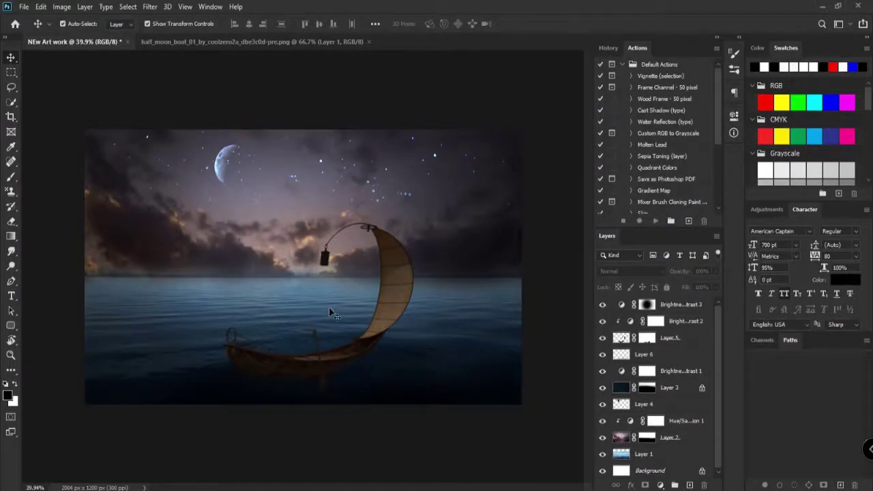
{"action": "left_click", "coordinate": [225, 41]}
{"action": "left_click", "coordinate": [369, 42]}
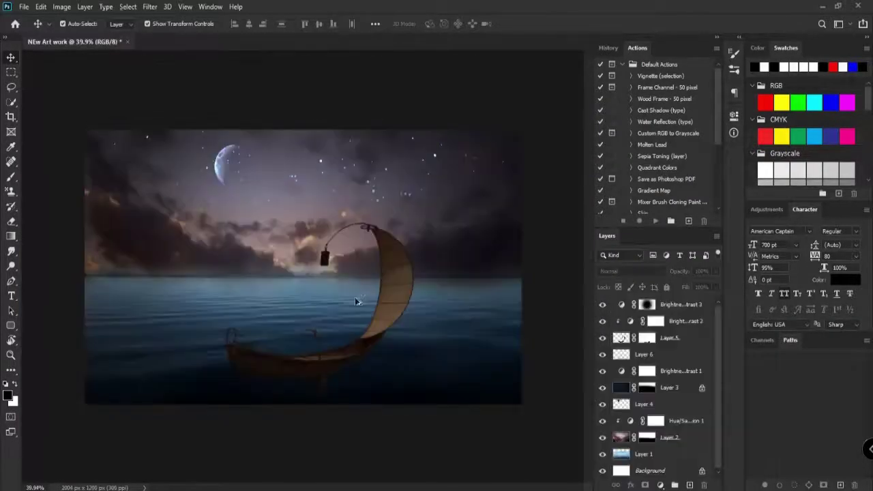
Open Stock (3).jpg and bring its orange glow into the composite over the boat's lantern
{"action": "scroll", "coordinate": [356, 300], "scroll_direction": "up", "scroll_amount": 2}
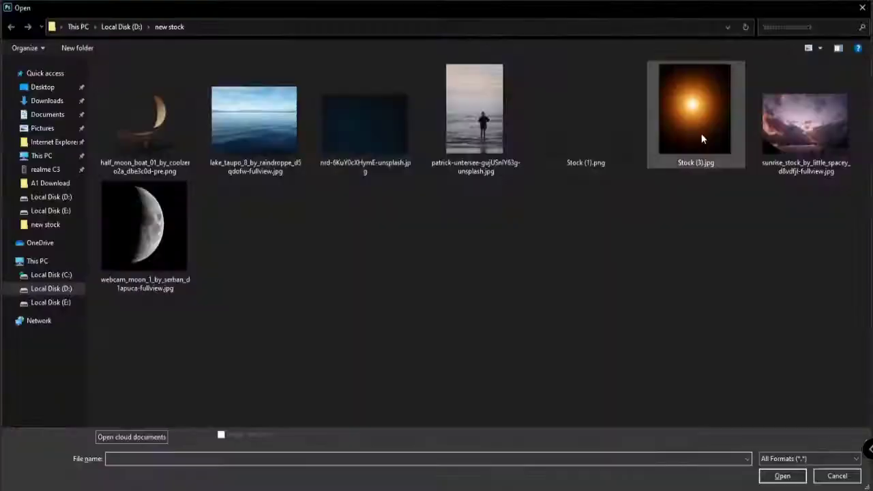
{"action": "double_click", "coordinate": [704, 139]}
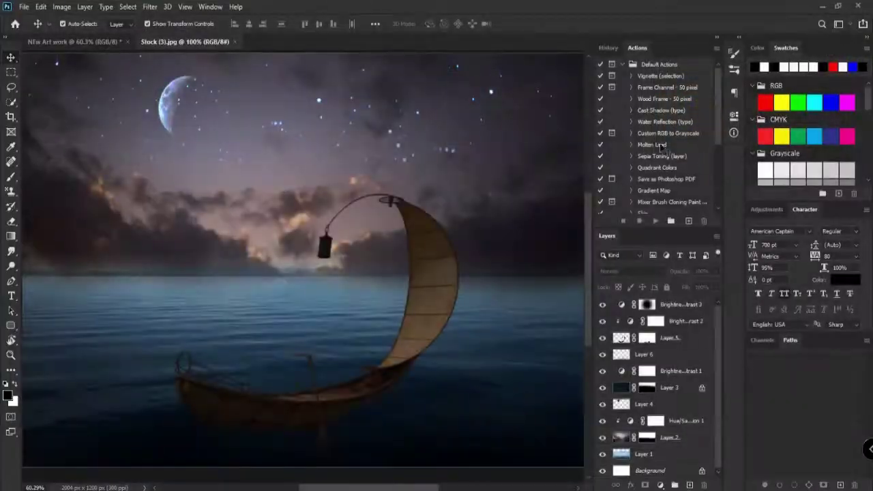
{"action": "left_click_drag", "start_coordinate": [289, 229], "coordinate": [328, 252]}
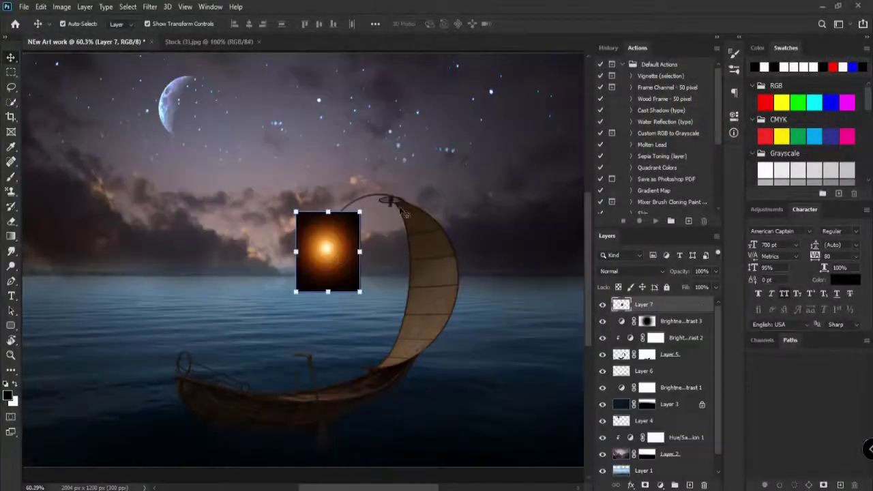
Set the glow layer's blend mode to Screen and align the glow's bright centre with the lantern
{"action": "left_click", "coordinate": [631, 270]}
{"action": "left_click", "coordinate": [617, 237]}
{"action": "key", "text": "Down"}
{"action": "key", "text": "Down"}
{"action": "left_click", "coordinate": [617, 272]}
{"action": "left_click", "coordinate": [614, 342]}
{"action": "left_click", "coordinate": [402, 272]}
{"action": "scroll", "coordinate": [324, 251], "scroll_direction": "up", "scroll_amount": 5}
{"action": "mouse_move", "coordinate": [377, 260]}
{"action": "left_mouse_down"}
{"action": "mouse_move", "coordinate": [367, 246]}
{"action": "mouse_move", "coordinate": [371, 258]}
{"action": "left_mouse_up"}
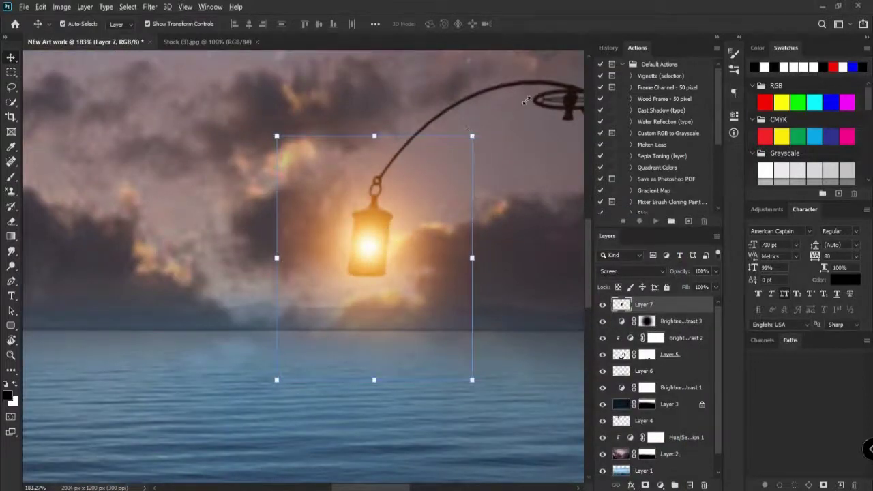
Enlarge the lantern glow to about 139% and erase its outer edges with a large soft eraser at 0% hardness
{"action": "left_click_drag", "start_coordinate": [472, 136], "coordinate": [530, 88]}
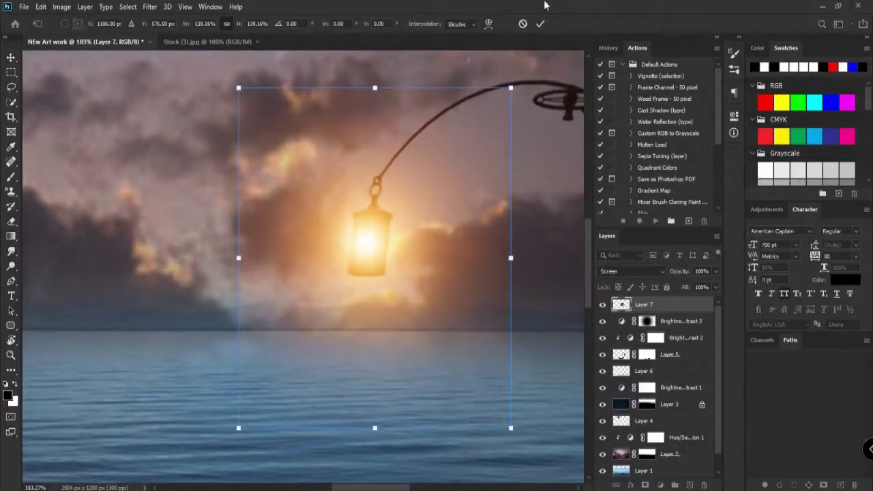
{"action": "left_click", "coordinate": [539, 24]}
{"action": "key", "text": "b"}
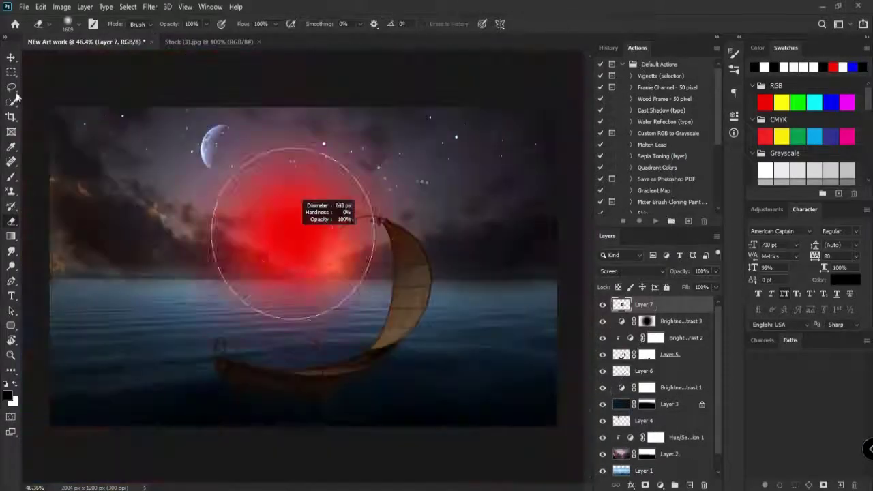
{"action": "left_click_drag", "start_coordinate": [294, 233], "coordinate": [143, 215]}
{"action": "left_click_drag", "start_coordinate": [327, 267], "coordinate": [488, 288]}
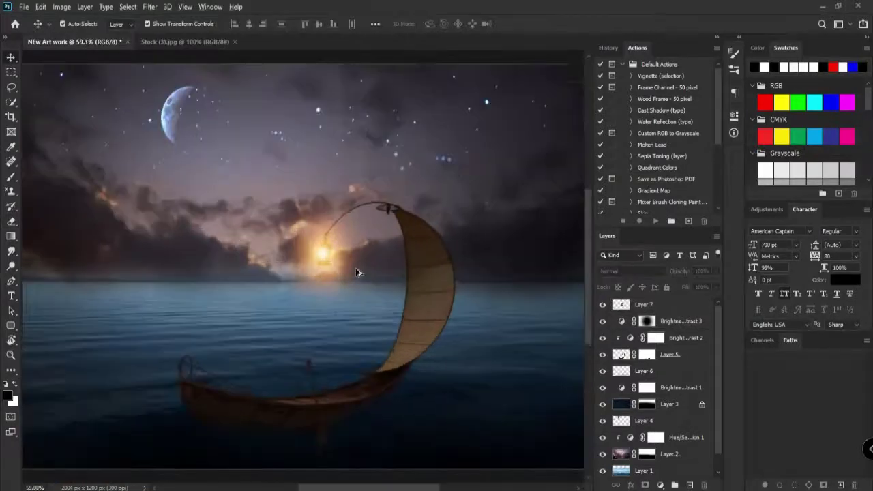
{"action": "scroll", "coordinate": [357, 273], "scroll_direction": "down", "scroll_amount": 3}
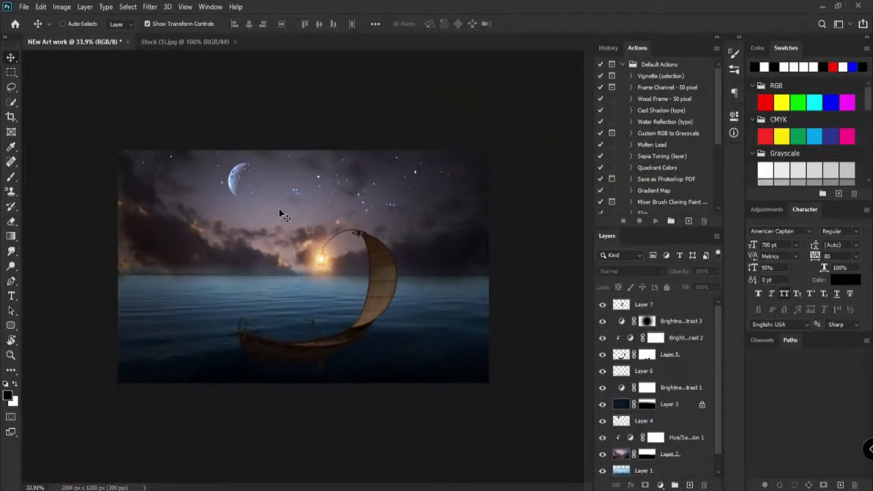
Open the stock photo of the man fishing in the sea and select his figure with Quick Selection
{"action": "key", "text": "ctrl+o"}
{"action": "double_click", "coordinate": [490, 127]}
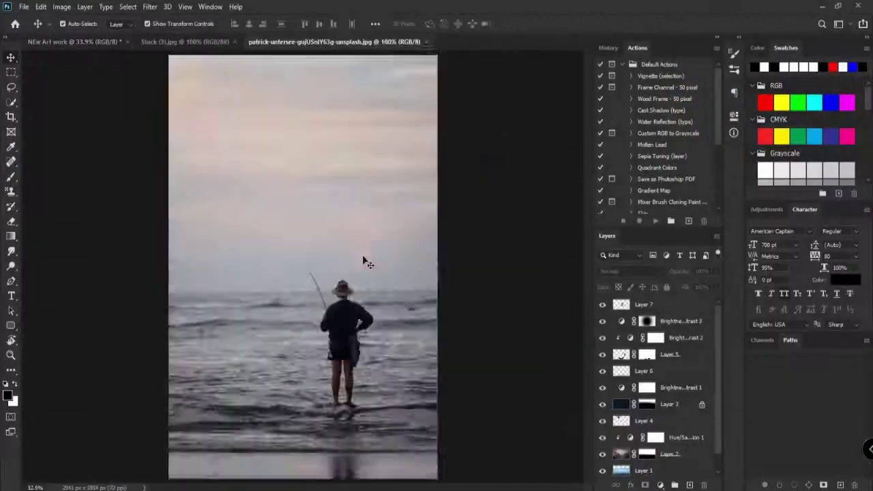
{"action": "scroll", "coordinate": [364, 257], "scroll_direction": "up", "scroll_amount": 4}
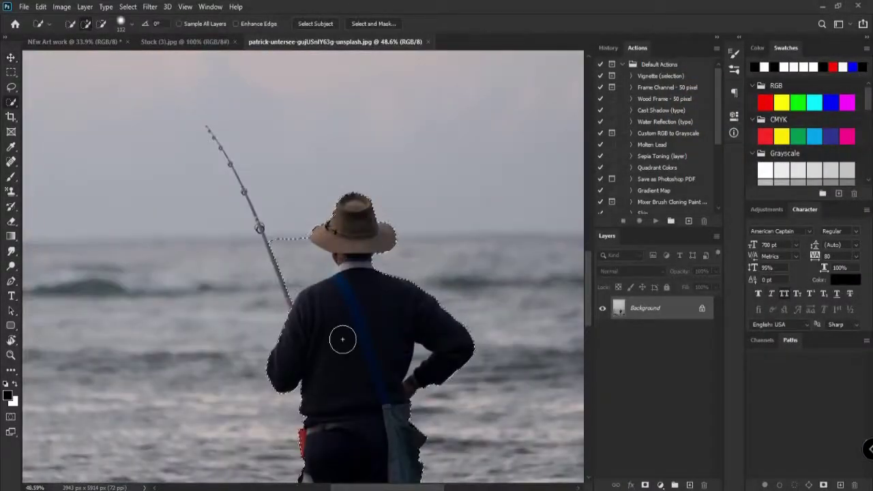
{"action": "left_click_drag", "start_coordinate": [360, 375], "coordinate": [379, 128]}
{"action": "left_click_drag", "start_coordinate": [359, 232], "coordinate": [405, 425]}
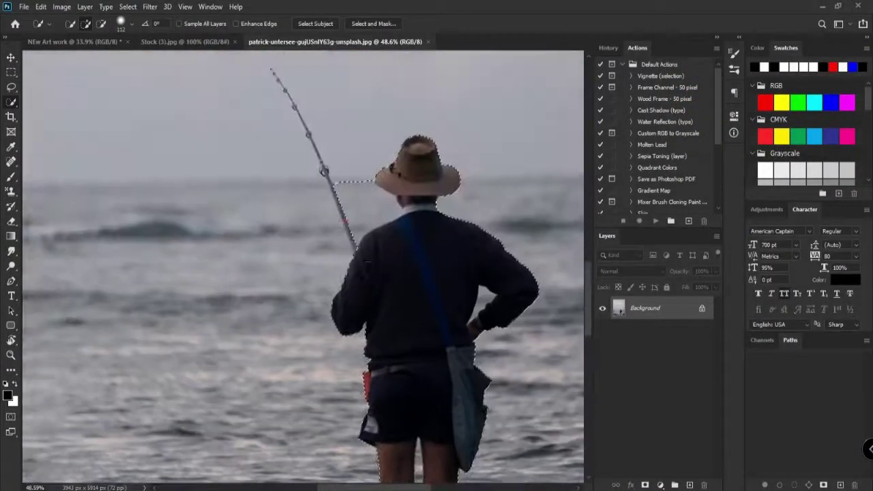
Extend the selection along the fishing rod to its tip with a smaller brush and subtract excess background beside it
{"action": "scroll", "coordinate": [364, 193], "scroll_direction": "up", "scroll_amount": 3}
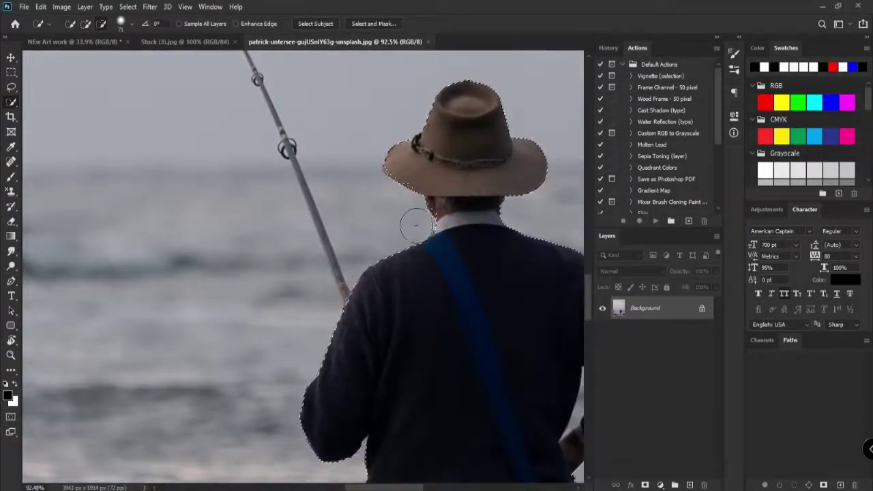
{"action": "mouse_move", "coordinate": [341, 268]}
{"action": "left_mouse_down"}
{"action": "mouse_move", "coordinate": [344, 291]}
{"action": "mouse_move", "coordinate": [336, 270]}
{"action": "left_mouse_up"}
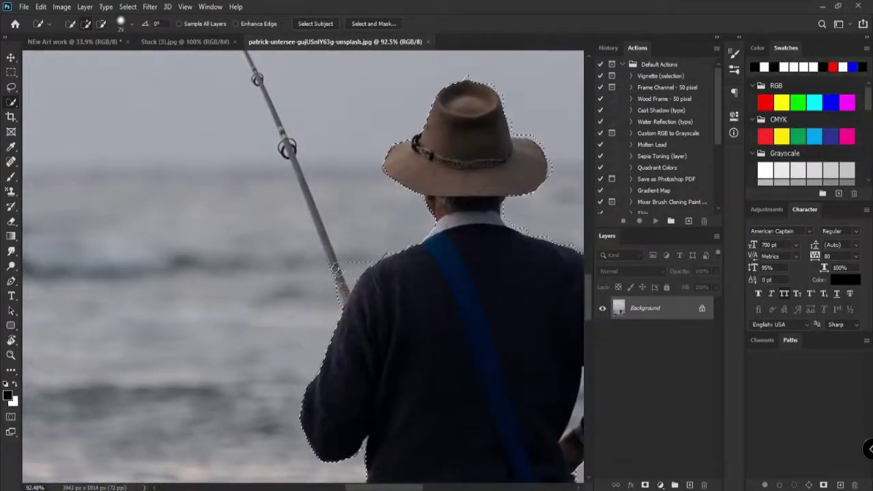
{"action": "left_click_drag", "start_coordinate": [260, 96], "coordinate": [353, 292]}
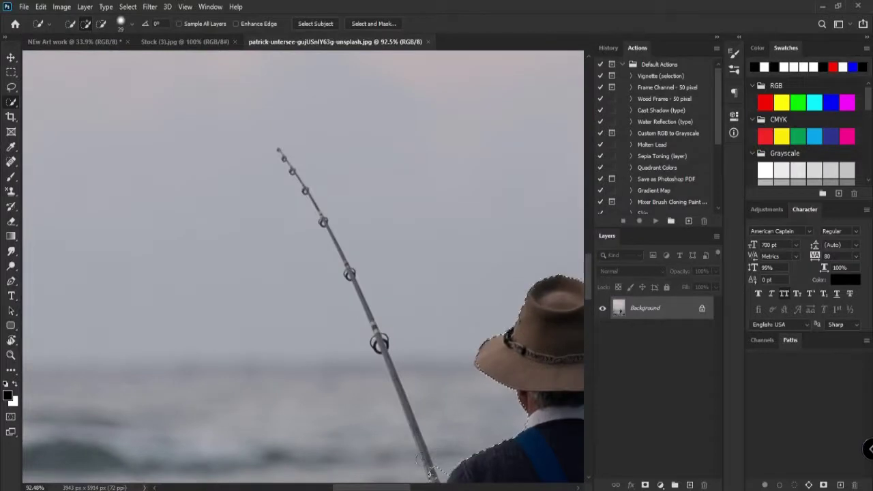
{"action": "left_click_drag", "start_coordinate": [379, 343], "coordinate": [350, 253]}
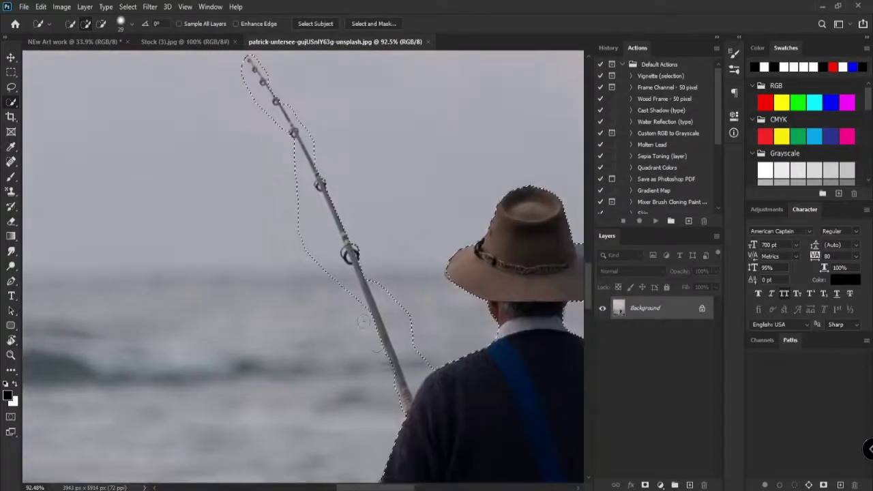
{"action": "left_click_drag", "start_coordinate": [432, 442], "coordinate": [381, 262]}
{"action": "mouse_move", "coordinate": [401, 387]}
{"action": "left_mouse_down"}
{"action": "mouse_move", "coordinate": [394, 312]}
{"action": "mouse_move", "coordinate": [289, 400]}
{"action": "left_mouse_up"}
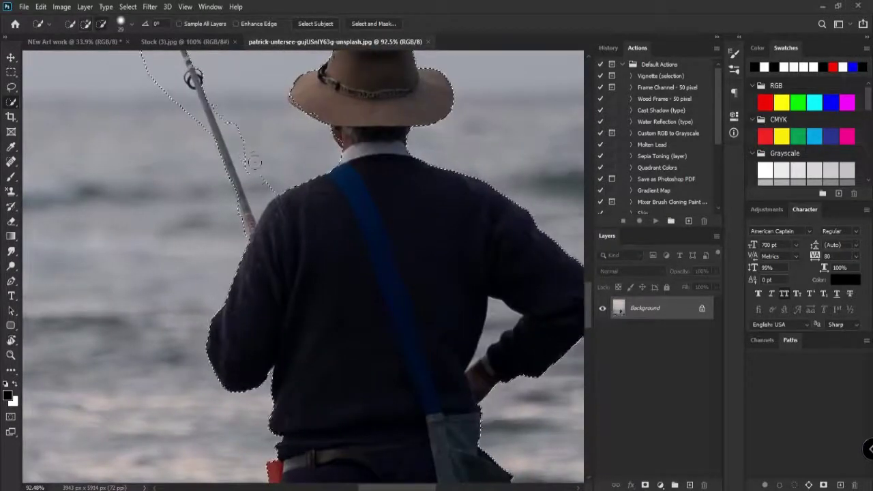
Subtract the water showing between the man's legs from the selection
{"action": "left_click_drag", "start_coordinate": [382, 443], "coordinate": [339, 263]}
{"action": "scroll", "coordinate": [339, 263], "scroll_direction": "down", "scroll_amount": 6}
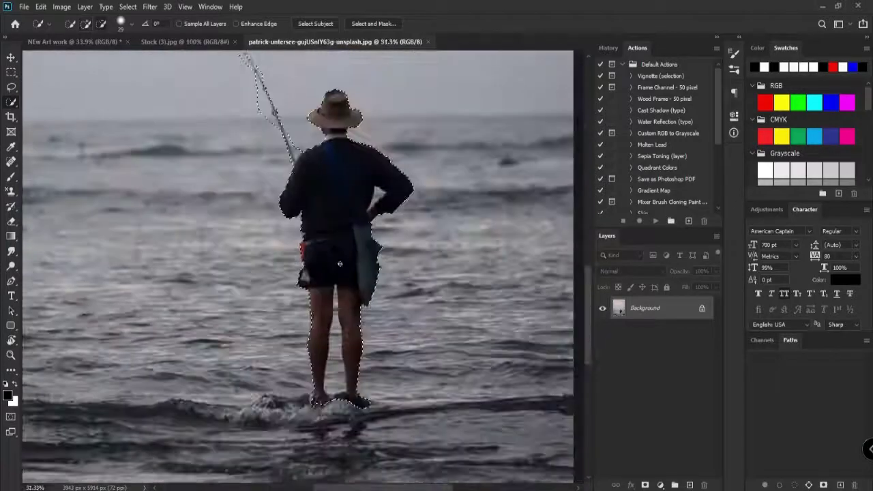
{"action": "scroll", "coordinate": [387, 182], "scroll_direction": "up", "scroll_amount": 12}
{"action": "left_click", "coordinate": [347, 268]}
{"action": "left_click_drag", "start_coordinate": [259, 464], "coordinate": [409, 75]}
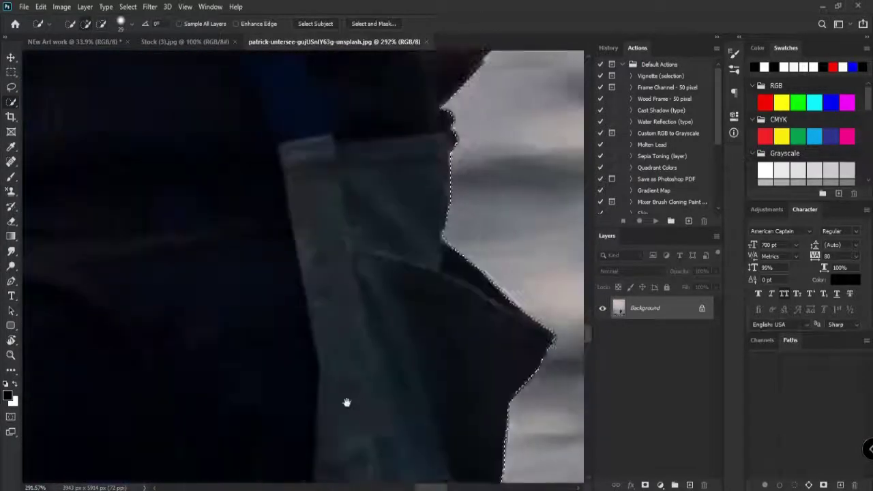
{"action": "left_click_drag", "start_coordinate": [347, 402], "coordinate": [403, 54]}
{"action": "left_click", "coordinate": [168, 355]}
{"action": "left_click_drag", "start_coordinate": [173, 391], "coordinate": [198, 183]}
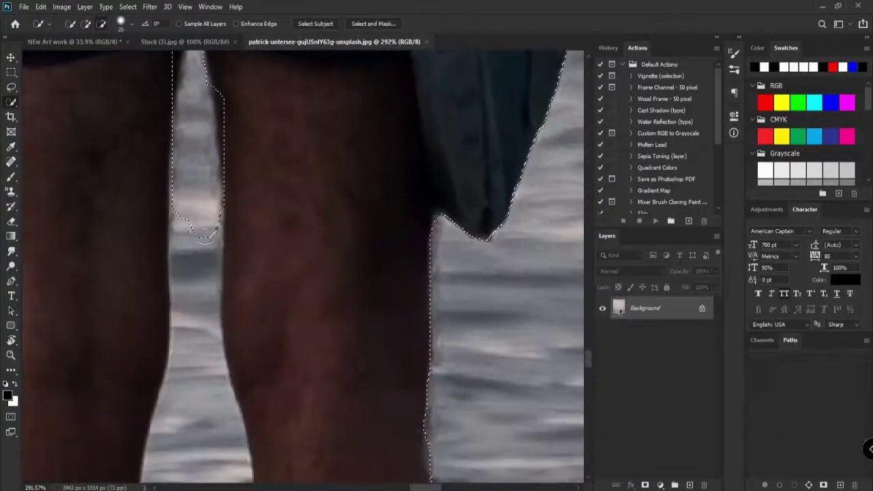
{"action": "mouse_move", "coordinate": [189, 244]}
{"action": "left_mouse_down"}
{"action": "mouse_move", "coordinate": [204, 101]}
{"action": "mouse_move", "coordinate": [208, 209]}
{"action": "left_mouse_up"}
{"action": "scroll", "coordinate": [225, 246], "scroll_direction": "down", "scroll_amount": 12}
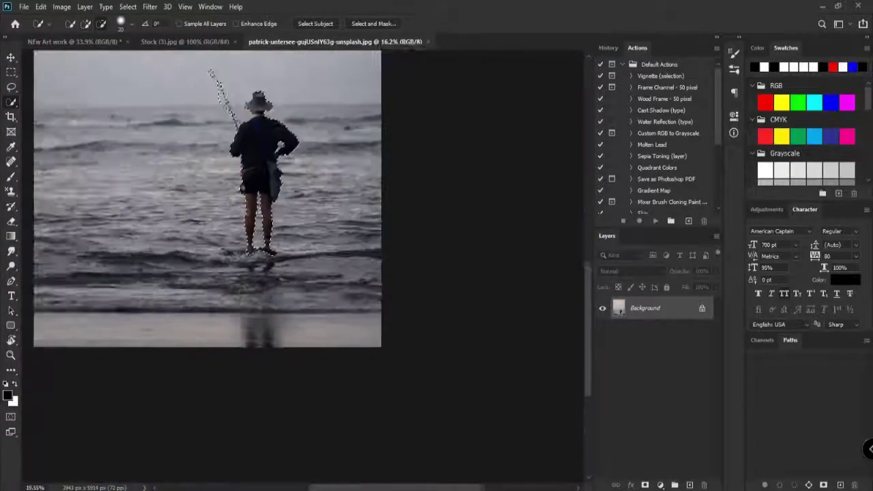
Finish subtracting excess background, copy the selected man to a new layer, and bring him into the New Art work composite
{"action": "scroll", "coordinate": [280, 147], "scroll_direction": "up", "scroll_amount": 4}
{"action": "left_click_drag", "start_coordinate": [279, 147], "coordinate": [315, 322]}
{"action": "key", "text": "ctrl+j"}
{"action": "key", "text": "v"}
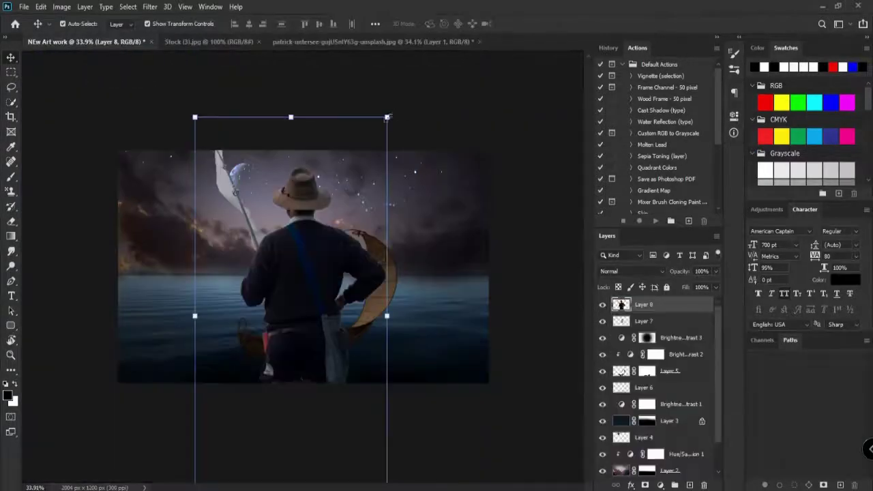
Scale the man down to about 28% and stand him in the boat beside the lantern
{"action": "left_click_drag", "start_coordinate": [387, 117], "coordinate": [326, 243]}
{"action": "scroll", "coordinate": [294, 279], "scroll_direction": "up", "scroll_amount": 6}
{"action": "left_click_drag", "start_coordinate": [291, 340], "coordinate": [298, 236]}
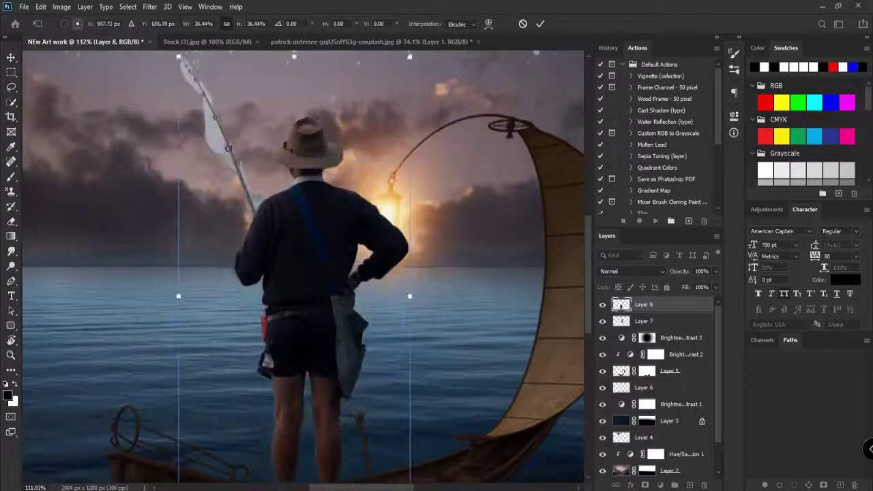
{"action": "scroll", "coordinate": [346, 283], "scroll_direction": "down", "scroll_amount": 7}
{"action": "left_click_drag", "start_coordinate": [378, 170], "coordinate": [364, 199]}
{"action": "left_click_drag", "start_coordinate": [327, 264], "coordinate": [344, 285]}
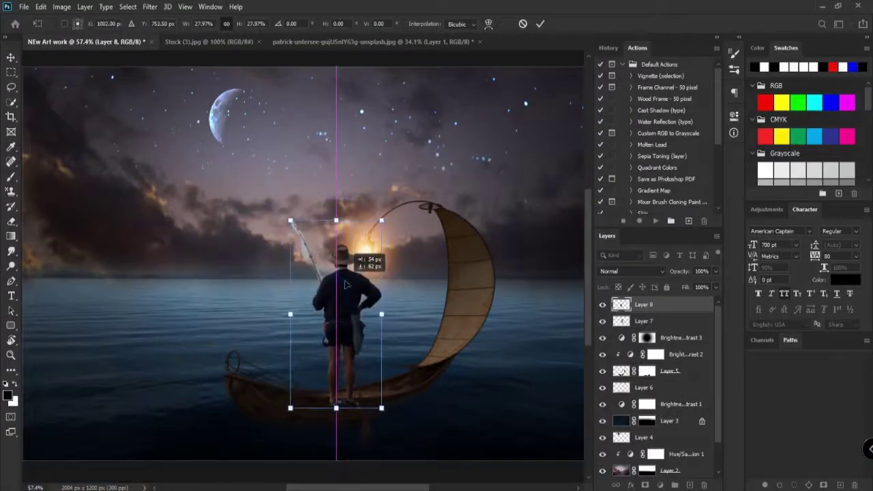
{"action": "left_click", "coordinate": [539, 24]}
Add a layer mask to the man's layer and set up a small black brush at 88% opacity
{"action": "scroll", "coordinate": [354, 438], "scroll_direction": "up", "scroll_amount": 20}
{"action": "scroll", "coordinate": [358, 340], "scroll_direction": "down", "scroll_amount": 3}
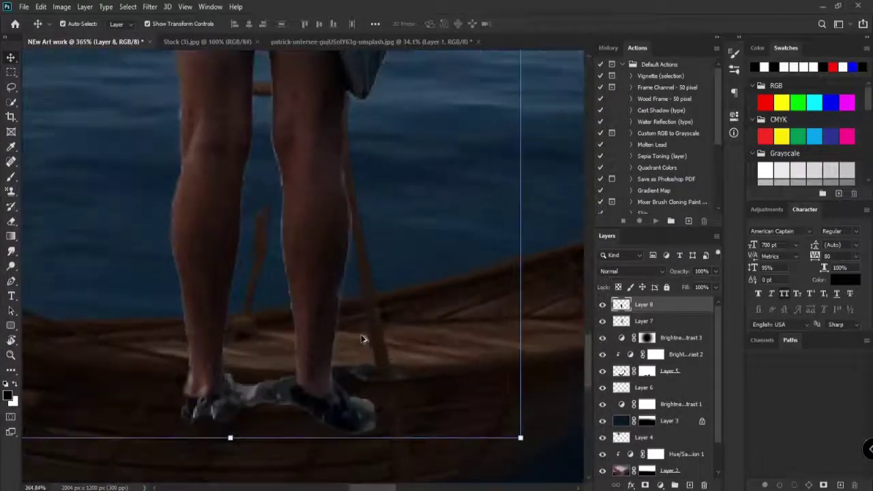
{"action": "left_click", "coordinate": [645, 485]}
{"action": "key", "text": "b"}
{"action": "mouse_move", "coordinate": [462, 334]}
{"action": "left_mouse_down"}
{"action": "mouse_move", "coordinate": [424, 325]}
{"action": "mouse_move", "coordinate": [78, 328]}
{"action": "left_mouse_up"}
{"action": "left_click_drag", "start_coordinate": [512, 182], "coordinate": [327, 198]}
{"action": "right_click", "coordinate": [327, 251]}
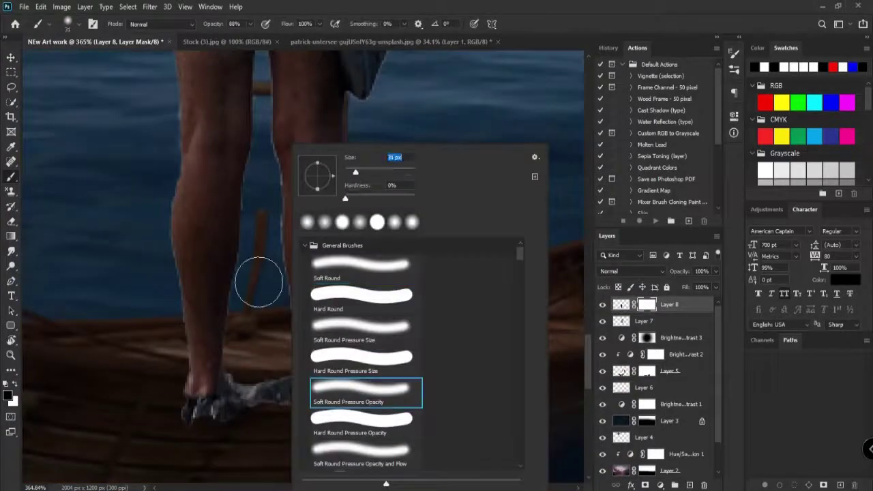
{"action": "key", "text": "Return"}
{"action": "scroll", "coordinate": [259, 282], "scroll_direction": "up", "scroll_amount": 8}
{"action": "scroll", "coordinate": [304, 332], "scroll_direction": "down", "scroll_amount": 8}
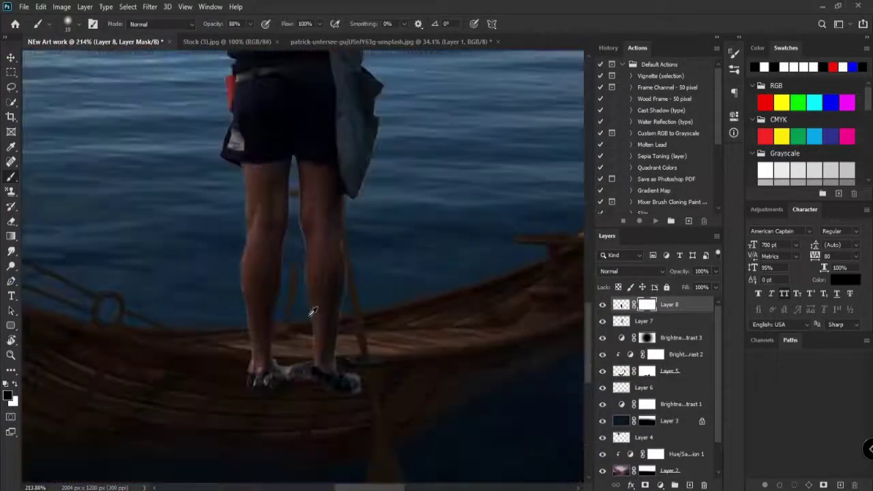
Mask out the leftover pale background around the lower fishing rod, between the man's hat, shoulder and hand
{"action": "scroll", "coordinate": [314, 311], "scroll_direction": "down", "scroll_amount": 6}
{"action": "scroll", "coordinate": [184, 211], "scroll_direction": "up", "scroll_amount": 10}
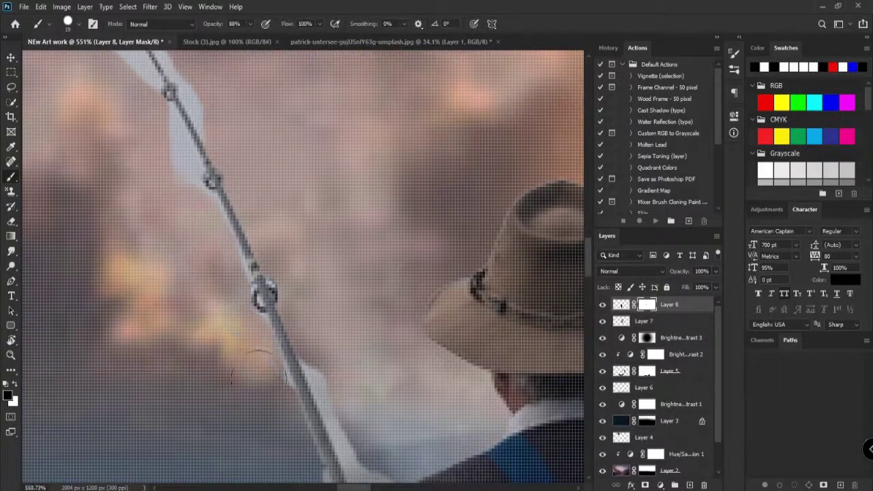
{"action": "left_click_drag", "start_coordinate": [316, 336], "coordinate": [236, 162]}
{"action": "left_click_drag", "start_coordinate": [265, 235], "coordinate": [309, 298]}
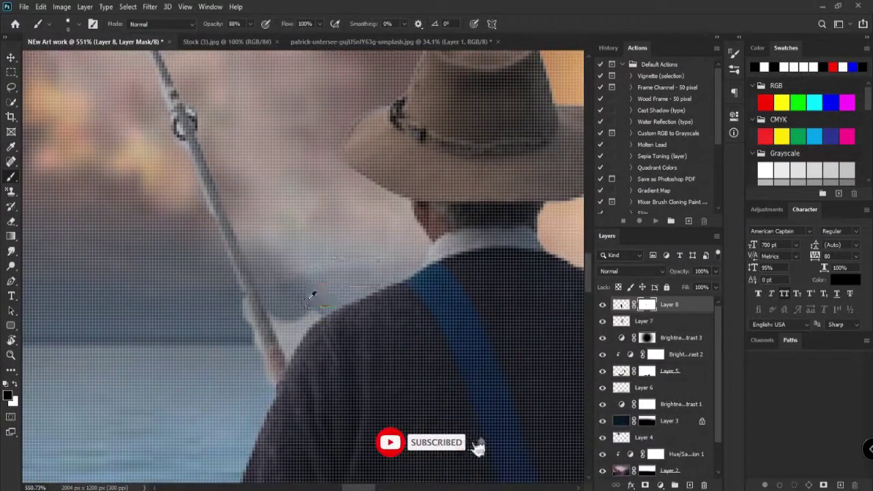
{"action": "scroll", "coordinate": [312, 294], "scroll_direction": "up", "scroll_amount": 8}
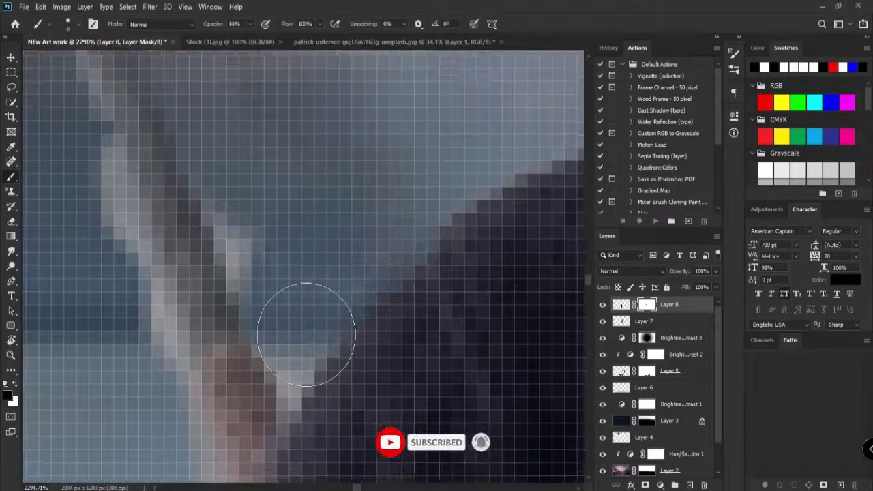
{"action": "left_click_drag", "start_coordinate": [306, 335], "coordinate": [255, 195]}
{"action": "mouse_move", "coordinate": [74, 182]}
{"action": "left_mouse_down"}
{"action": "mouse_move", "coordinate": [130, 275]}
{"action": "mouse_move", "coordinate": [169, 419]}
{"action": "left_mouse_up"}
{"action": "mouse_move", "coordinate": [247, 371]}
{"action": "left_mouse_down"}
{"action": "mouse_move", "coordinate": [308, 376]}
{"action": "mouse_move", "coordinate": [334, 388]}
{"action": "left_mouse_up"}
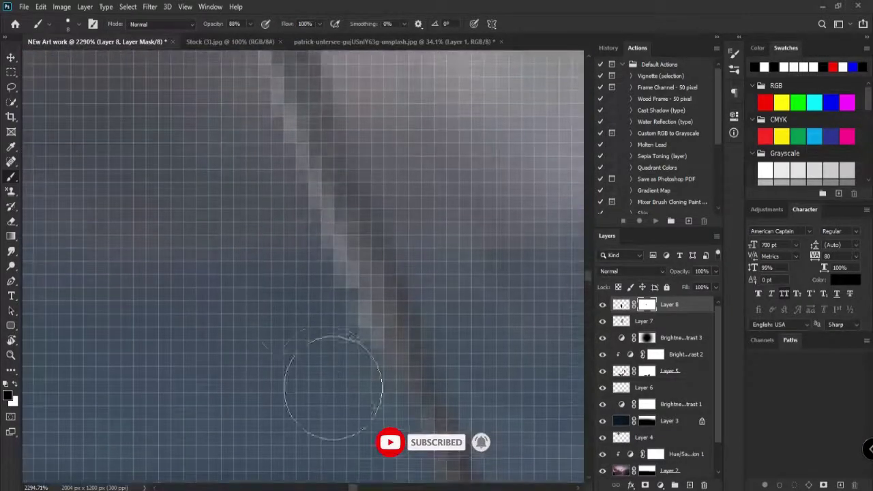
Mask away the pale fringe along the left side of the fishing rod, working up past its line guides
{"action": "scroll", "coordinate": [238, 182], "scroll_direction": "down", "scroll_amount": 3}
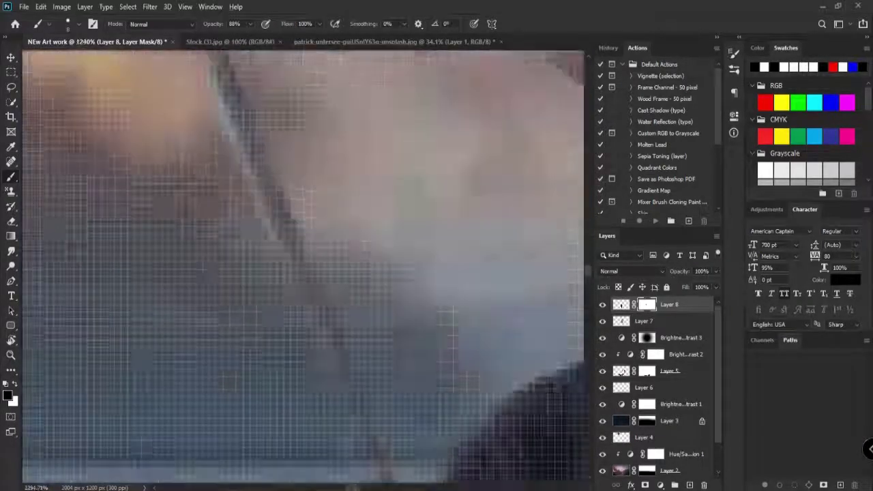
{"action": "scroll", "coordinate": [238, 182], "scroll_direction": "up", "scroll_amount": 2}
{"action": "left_click_drag", "start_coordinate": [238, 181], "coordinate": [266, 317]}
{"action": "left_click_drag", "start_coordinate": [167, 138], "coordinate": [349, 413]}
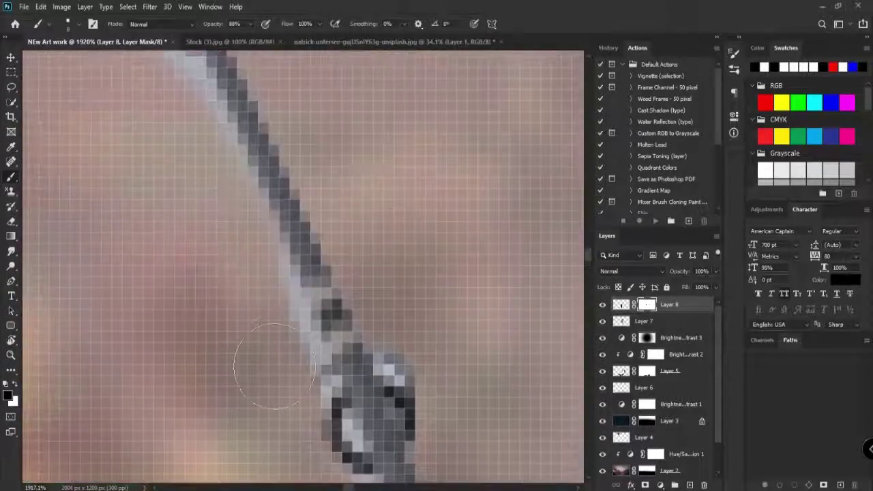
{"action": "left_click_drag", "start_coordinate": [167, 121], "coordinate": [347, 384]}
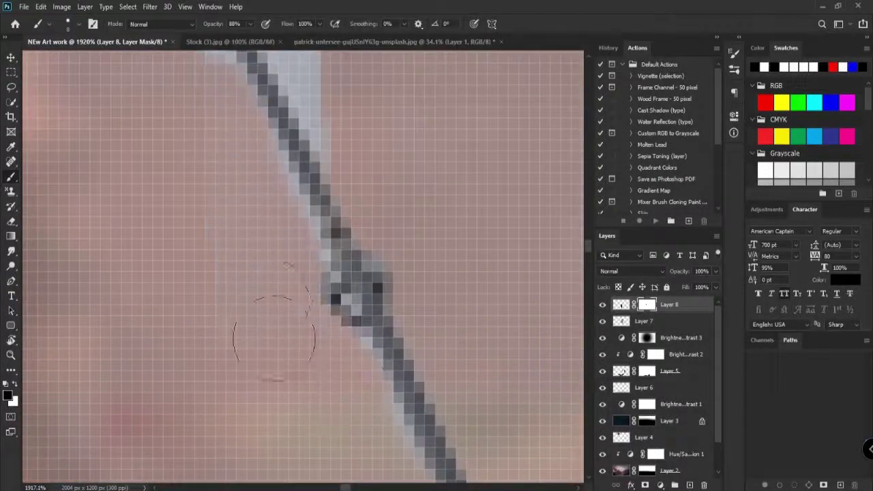
{"action": "left_click_drag", "start_coordinate": [274, 146], "coordinate": [283, 414]}
{"action": "mouse_move", "coordinate": [295, 437]}
{"action": "left_mouse_down"}
{"action": "mouse_move", "coordinate": [214, 378]}
{"action": "mouse_move", "coordinate": [79, 124]}
{"action": "mouse_move", "coordinate": [260, 363]}
{"action": "left_mouse_up"}
{"action": "mouse_move", "coordinate": [186, 426]}
{"action": "left_mouse_down"}
{"action": "mouse_move", "coordinate": [185, 316]}
{"action": "mouse_move", "coordinate": [160, 242]}
{"action": "mouse_move", "coordinate": [189, 398]}
{"action": "left_mouse_up"}
Mask out the remaining background on the right side of the fishing rod, from its upper part down
{"action": "mouse_move", "coordinate": [34, 69]}
{"action": "left_mouse_down"}
{"action": "mouse_move", "coordinate": [102, 211]}
{"action": "mouse_move", "coordinate": [256, 234]}
{"action": "mouse_move", "coordinate": [310, 324]}
{"action": "left_mouse_up"}
{"action": "left_click_drag", "start_coordinate": [402, 410], "coordinate": [242, 157]}
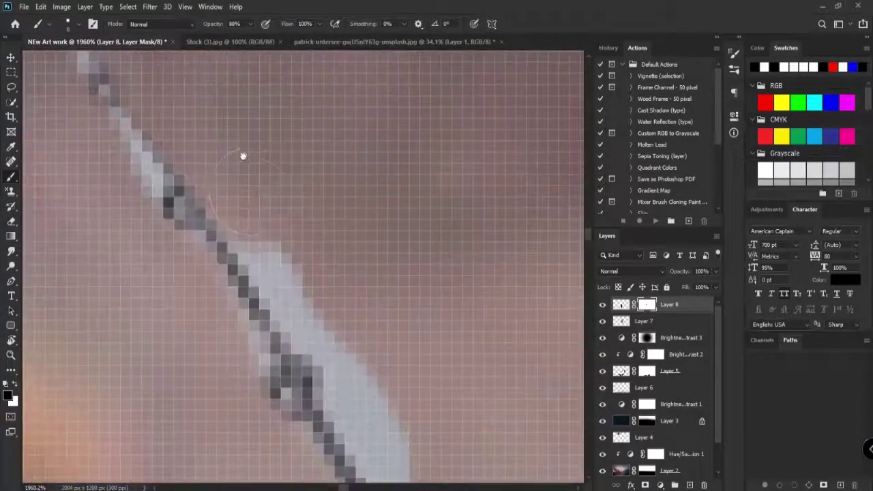
{"action": "mouse_move", "coordinate": [268, 204]}
{"action": "left_mouse_down"}
{"action": "mouse_move", "coordinate": [404, 436]}
{"action": "mouse_move", "coordinate": [248, 136]}
{"action": "left_mouse_up"}
{"action": "left_click_drag", "start_coordinate": [242, 137], "coordinate": [348, 327]}
{"action": "mouse_move", "coordinate": [421, 442]}
{"action": "left_mouse_down"}
{"action": "mouse_move", "coordinate": [227, 92]}
{"action": "mouse_move", "coordinate": [239, 171]}
{"action": "left_mouse_up"}
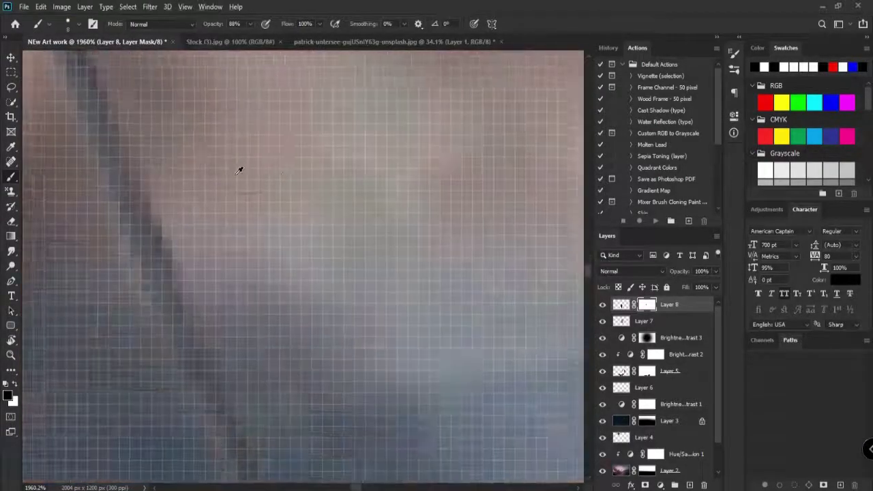
{"action": "key", "text": "ctrl+0"}
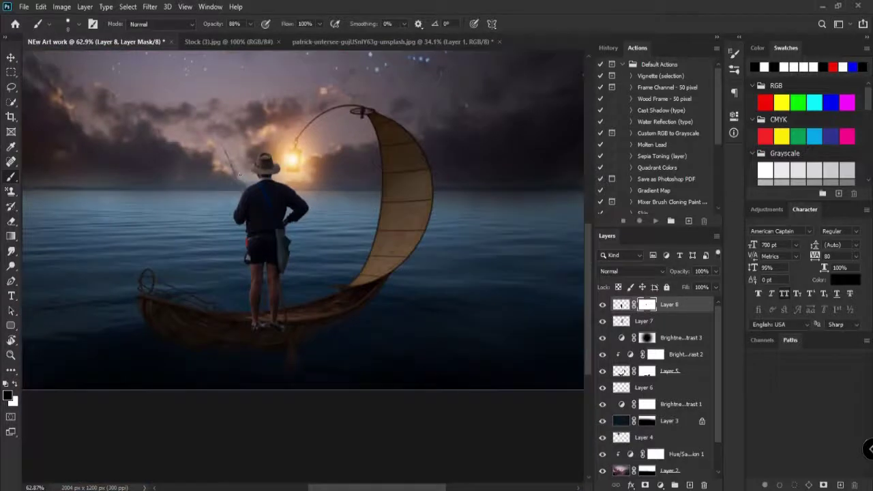
Mask the light fringe along the inner edges of the man's legs with a very small hard brush
{"action": "scroll", "coordinate": [271, 293], "scroll_direction": "up", "scroll_amount": 10}
{"action": "left_click_drag", "start_coordinate": [391, 238], "coordinate": [303, 258]}
{"action": "left_click_drag", "start_coordinate": [174, 75], "coordinate": [284, 247]}
{"action": "scroll", "coordinate": [284, 247], "scroll_direction": "up", "scroll_amount": 3}
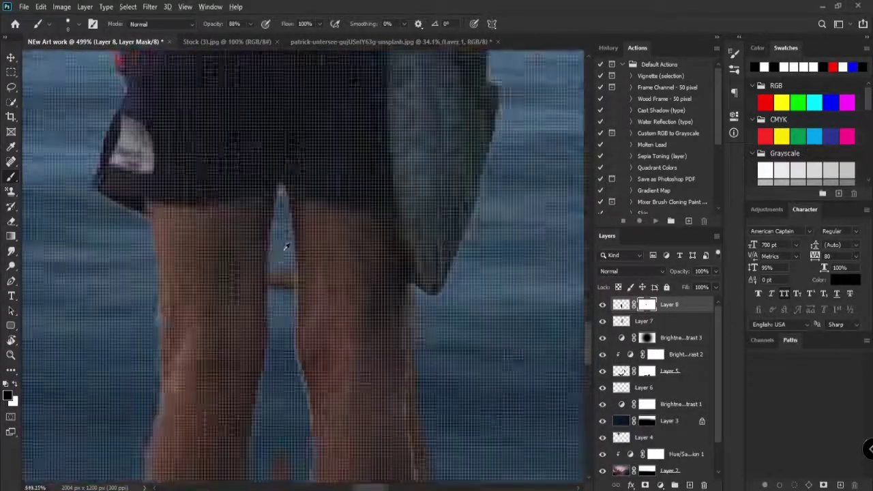
{"action": "right_click", "coordinate": [284, 185], "text": "alt"}
{"action": "left_click_drag", "start_coordinate": [298, 386], "coordinate": [235, 104]}
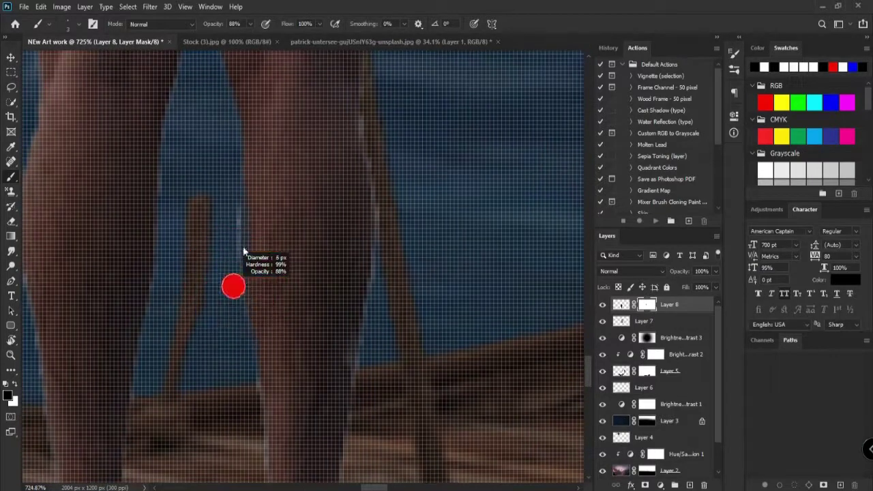
{"action": "left_click_drag", "start_coordinate": [248, 309], "coordinate": [238, 135]}
Mask out the foam between the man's feet with a hard 20 px brush
{"action": "right_click", "coordinate": [225, 310], "text": "alt"}
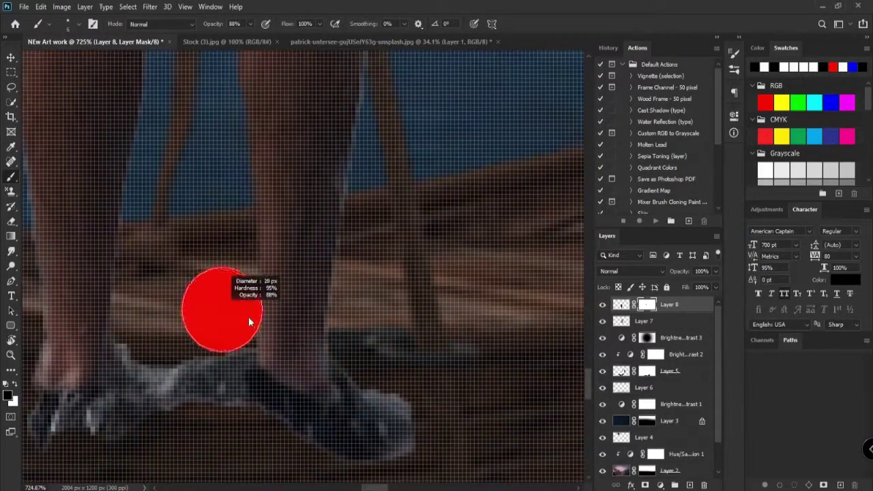
{"action": "mouse_move", "coordinate": [220, 341]}
{"action": "left_mouse_down"}
{"action": "mouse_move", "coordinate": [216, 359]}
{"action": "mouse_move", "coordinate": [165, 349]}
{"action": "left_mouse_up"}
{"action": "scroll", "coordinate": [331, 275], "scroll_direction": "up", "scroll_amount": 1}
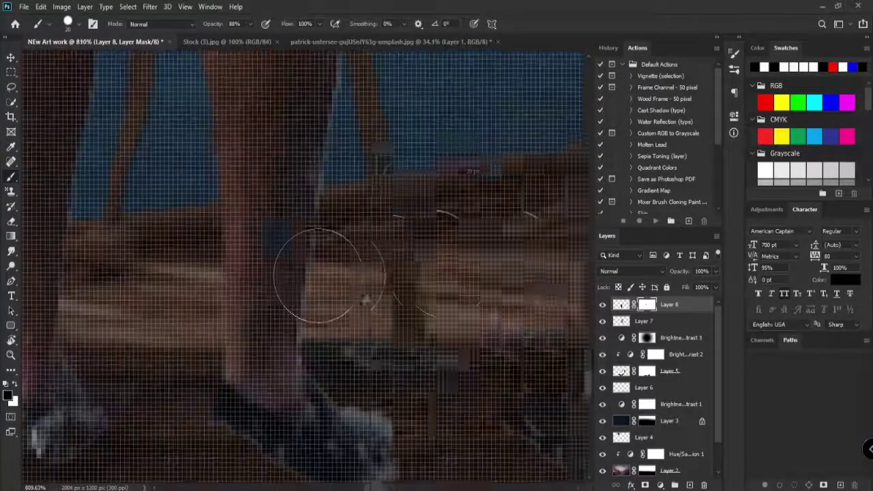
Clean the outer edges of the man's legs and the foam around his shoes on the mask with an 11 px brush
{"action": "right_click", "coordinate": [318, 276]}
{"action": "right_click", "coordinate": [399, 156], "text": "alt"}
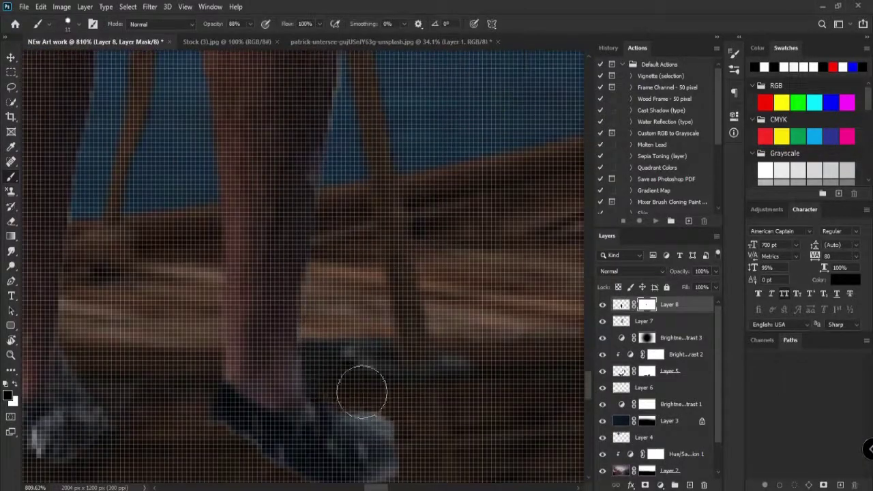
{"action": "left_click_drag", "start_coordinate": [338, 187], "coordinate": [308, 437]}
{"action": "left_click_drag", "start_coordinate": [328, 298], "coordinate": [320, 205]}
{"action": "mouse_move", "coordinate": [320, 240]}
{"action": "left_mouse_down"}
{"action": "mouse_move", "coordinate": [320, 333]}
{"action": "mouse_move", "coordinate": [388, 140]}
{"action": "left_mouse_up"}
{"action": "scroll", "coordinate": [319, 334], "scroll_direction": "down", "scroll_amount": 5}
{"action": "scroll", "coordinate": [280, 197], "scroll_direction": "up", "scroll_amount": 5}
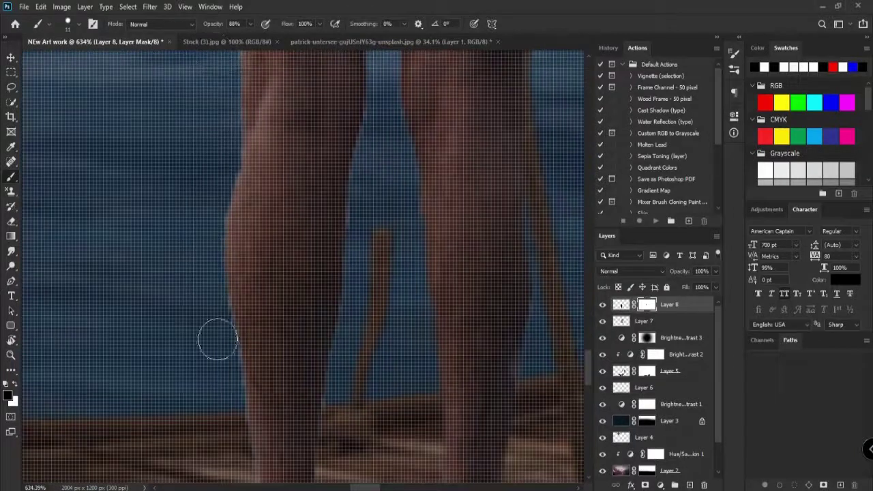
{"action": "left_click_drag", "start_coordinate": [242, 346], "coordinate": [257, 166]}
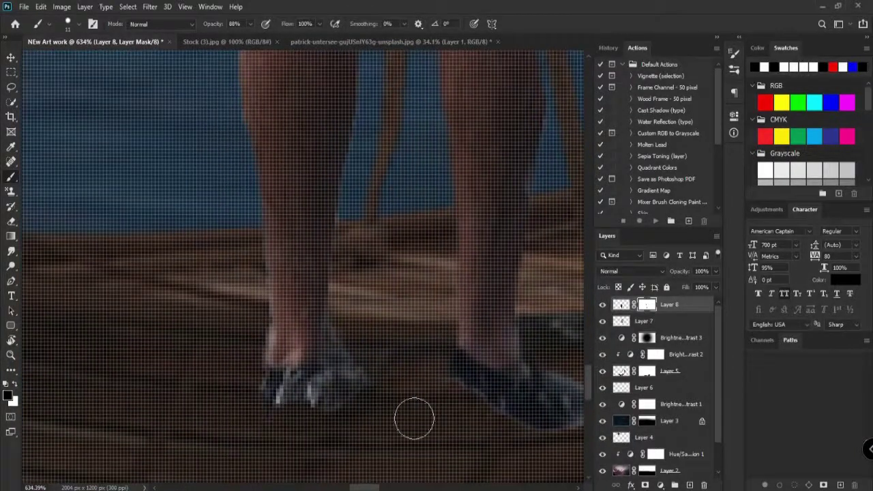
Scale the masked man to about 96.5% and reposition him in the boat below the lantern
{"action": "scroll", "coordinate": [460, 339], "scroll_direction": "down", "scroll_amount": 10}
{"action": "scroll", "coordinate": [511, 160], "scroll_direction": "up", "scroll_amount": 4}
{"action": "scroll", "coordinate": [512, 156], "scroll_direction": "down", "scroll_amount": 3}
{"action": "key", "text": "v"}
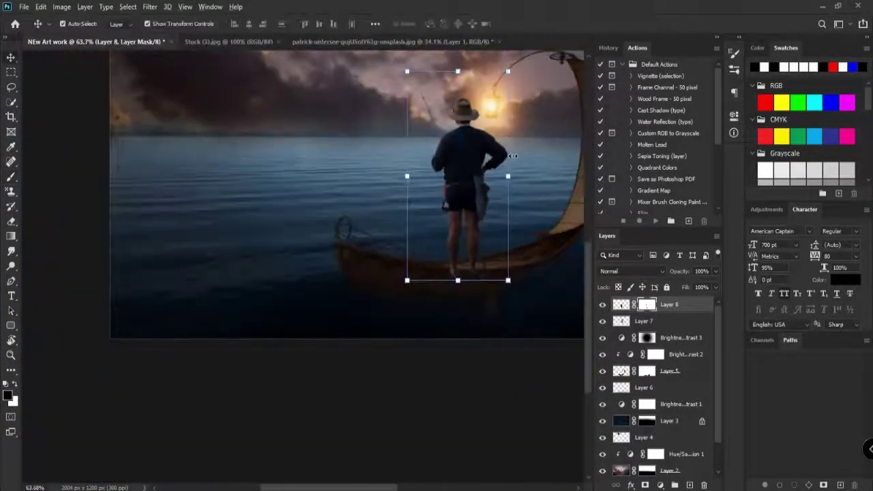
{"action": "left_click_drag", "start_coordinate": [508, 71], "coordinate": [498, 92]}
{"action": "left_click_drag", "start_coordinate": [507, 181], "coordinate": [311, 350]}
{"action": "scroll", "coordinate": [274, 295], "scroll_direction": "down", "scroll_amount": 2}
{"action": "left_click_drag", "start_coordinate": [337, 257], "coordinate": [356, 249]}
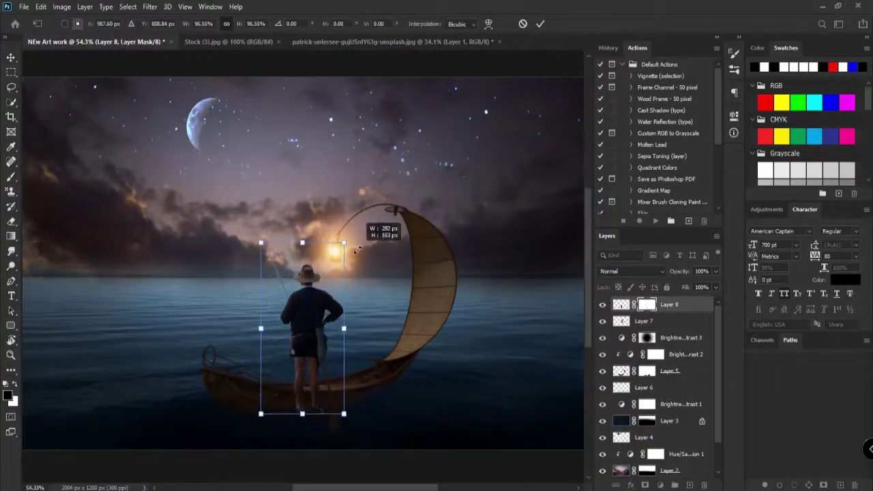
{"action": "left_click_drag", "start_coordinate": [318, 348], "coordinate": [319, 323]}
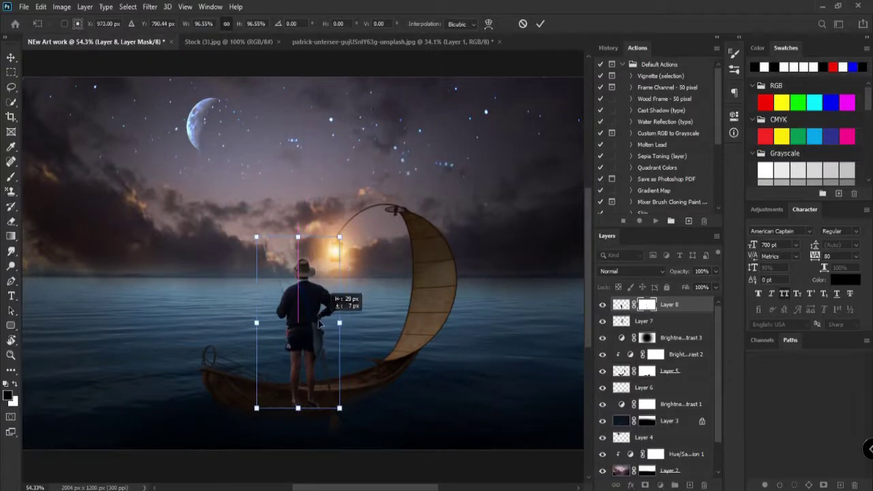
{"action": "left_click", "coordinate": [540, 26]}
Mask out the man's feet with a larger 38 px brush so his legs sink into the boat's hull
{"action": "scroll", "coordinate": [326, 426], "scroll_direction": "up", "scroll_amount": 12}
{"action": "key", "text": "b"}
{"action": "left_click_drag", "start_coordinate": [178, 320], "coordinate": [223, 328]}
{"action": "mouse_move", "coordinate": [178, 324]}
{"action": "left_mouse_down"}
{"action": "mouse_move", "coordinate": [226, 328]}
{"action": "mouse_move", "coordinate": [343, 253]}
{"action": "mouse_move", "coordinate": [168, 286]}
{"action": "mouse_move", "coordinate": [107, 255]}
{"action": "left_mouse_up"}
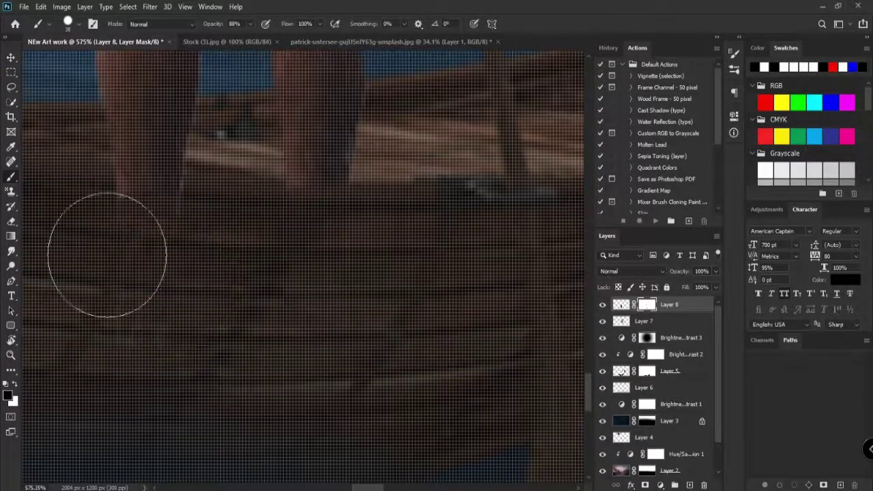
{"action": "scroll", "coordinate": [276, 267], "scroll_direction": "down", "scroll_amount": 8}
{"action": "scroll", "coordinate": [280, 263], "scroll_direction": "down", "scroll_amount": 8}
Add a Brightness/Contrast adjustment clipped to the man's layer and darken him to match the night scene
{"action": "key", "text": "v"}
{"action": "left_click", "coordinate": [525, 200]}
{"action": "scroll", "coordinate": [299, 285], "scroll_direction": "up", "scroll_amount": 5}
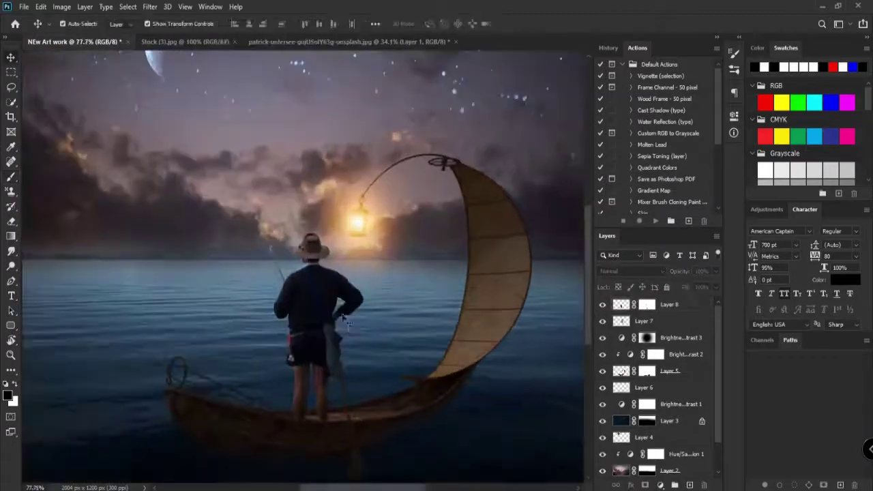
{"action": "left_click", "coordinate": [301, 288]}
{"action": "left_click", "coordinate": [659, 485]}
{"action": "left_click", "coordinate": [685, 318]}
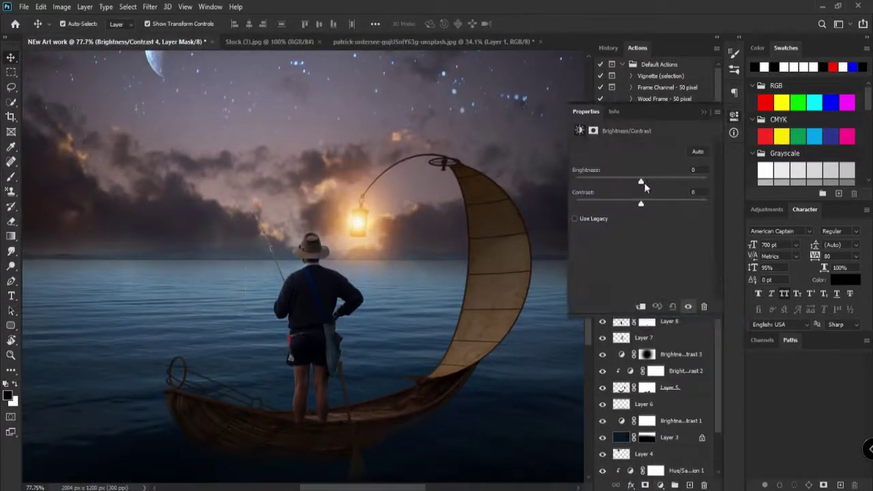
{"action": "left_click_drag", "start_coordinate": [574, 181], "coordinate": [699, 204]}
{"action": "left_click", "coordinate": [706, 111]}
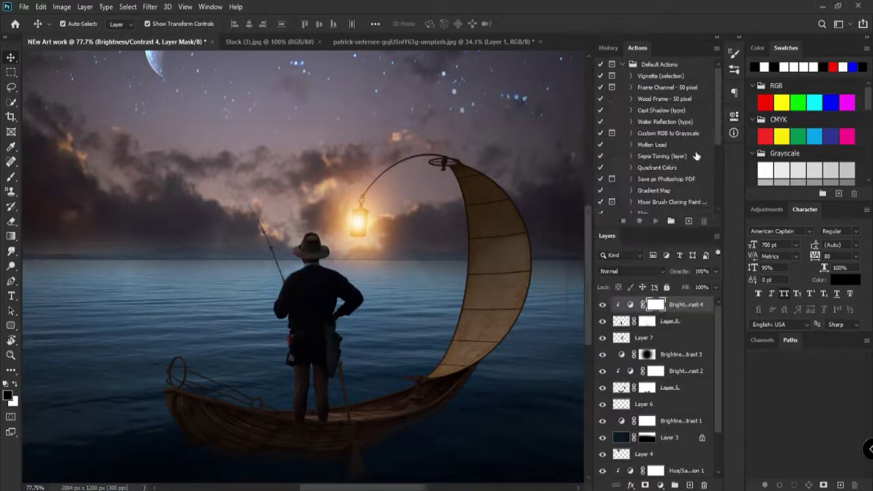
Paint black on the adjustment's mask with a 16 px brush to restore light on the man's hat, left arm and leg edges
{"action": "scroll", "coordinate": [296, 277], "scroll_direction": "up", "scroll_amount": 8}
{"action": "key", "text": "b"}
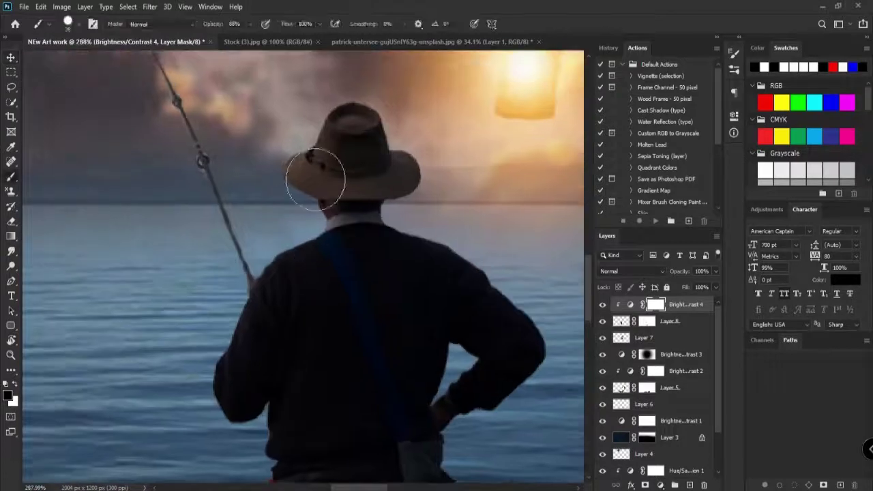
{"action": "left_click_drag", "start_coordinate": [318, 163], "coordinate": [320, 163]}
{"action": "mouse_move", "coordinate": [297, 134]}
{"action": "left_mouse_down"}
{"action": "mouse_move", "coordinate": [286, 127]}
{"action": "mouse_move", "coordinate": [274, 60]}
{"action": "mouse_move", "coordinate": [290, 74]}
{"action": "left_mouse_up"}
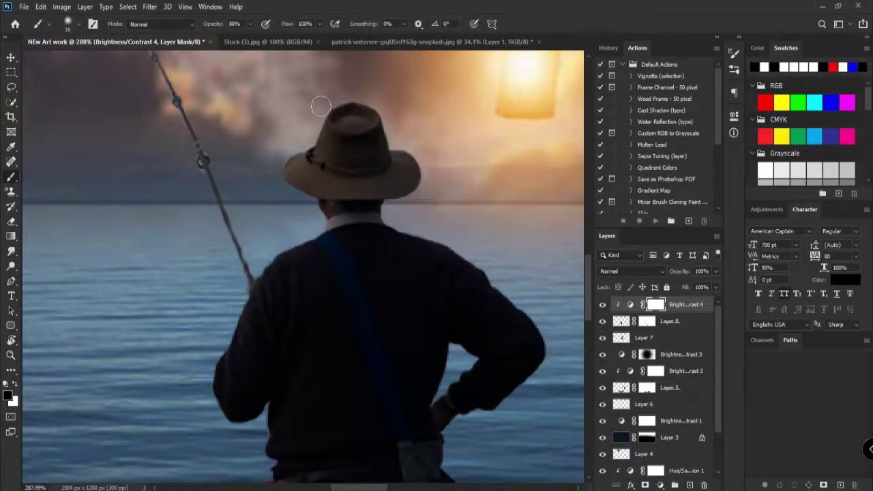
{"action": "left_click_drag", "start_coordinate": [237, 298], "coordinate": [276, 208]}
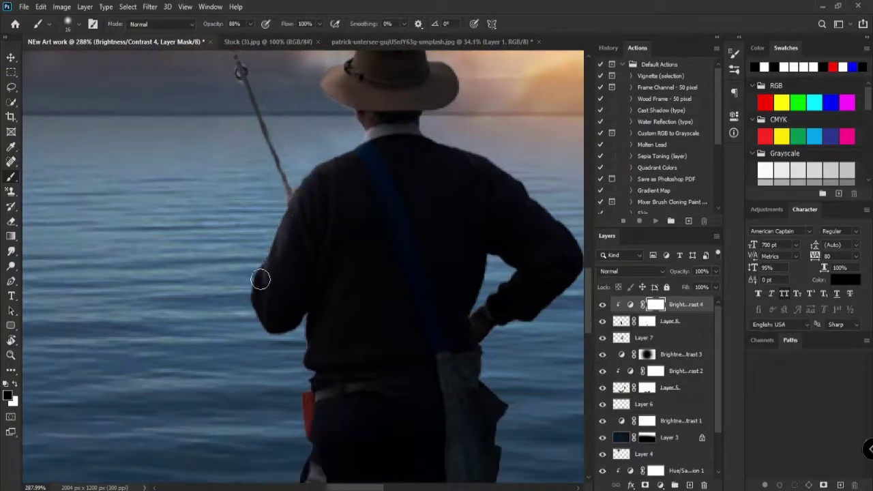
{"action": "scroll", "coordinate": [298, 348], "scroll_direction": "down", "scroll_amount": 6}
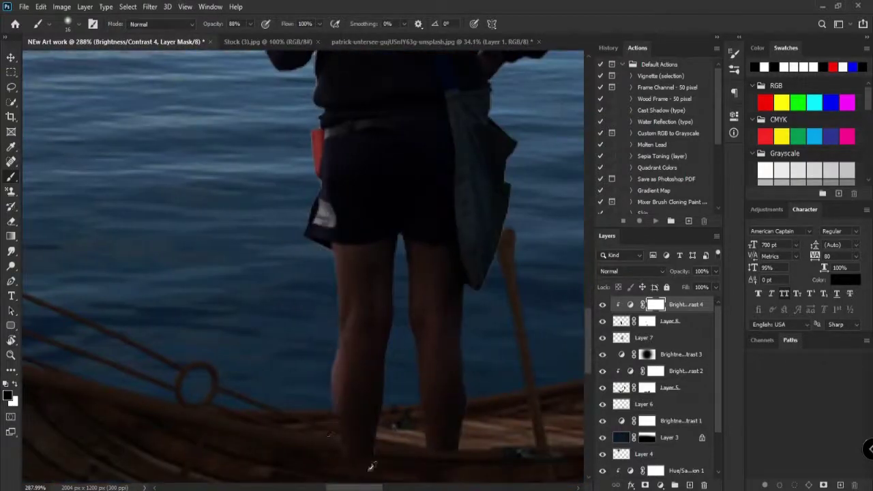
Add a Levels adjustment clipped to the man's layer, with midtones at 1.19 and the white input at 222
{"action": "scroll", "coordinate": [372, 466], "scroll_direction": "down", "scroll_amount": 6}
{"action": "scroll", "coordinate": [423, 323], "scroll_direction": "up", "scroll_amount": 1}
{"action": "left_click", "coordinate": [660, 485]}
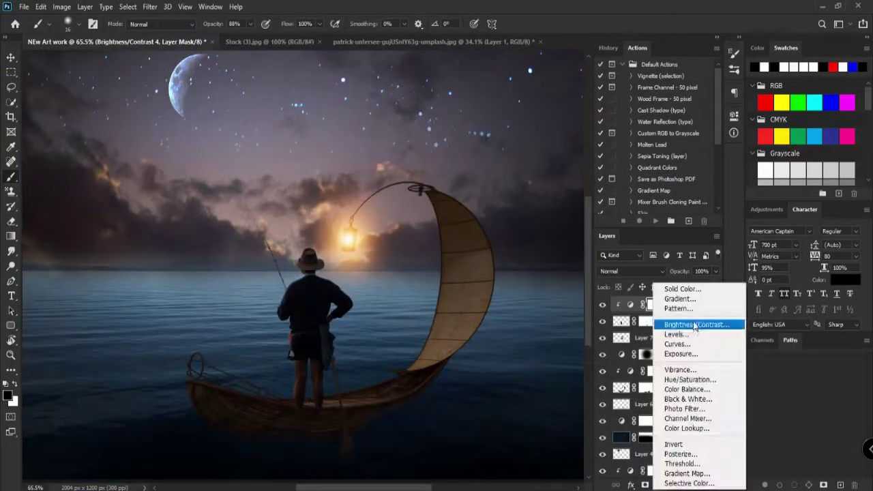
{"action": "left_click", "coordinate": [676, 334]}
{"action": "left_click", "coordinate": [640, 306]}
{"action": "mouse_move", "coordinate": [650, 232]}
{"action": "left_mouse_down"}
{"action": "mouse_move", "coordinate": [679, 229]}
{"action": "mouse_move", "coordinate": [642, 231]}
{"action": "left_mouse_up"}
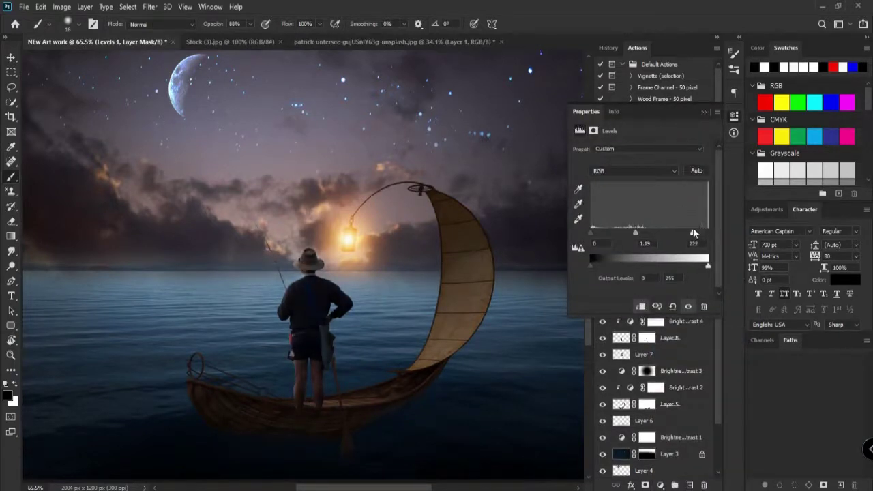
{"action": "left_click", "coordinate": [705, 112]}
Paint black on the Levels mask with a larger soft brush at 88% opacity to hold back the brightening on the man's legs and body
{"action": "scroll", "coordinate": [291, 385], "scroll_direction": "up", "scroll_amount": 9}
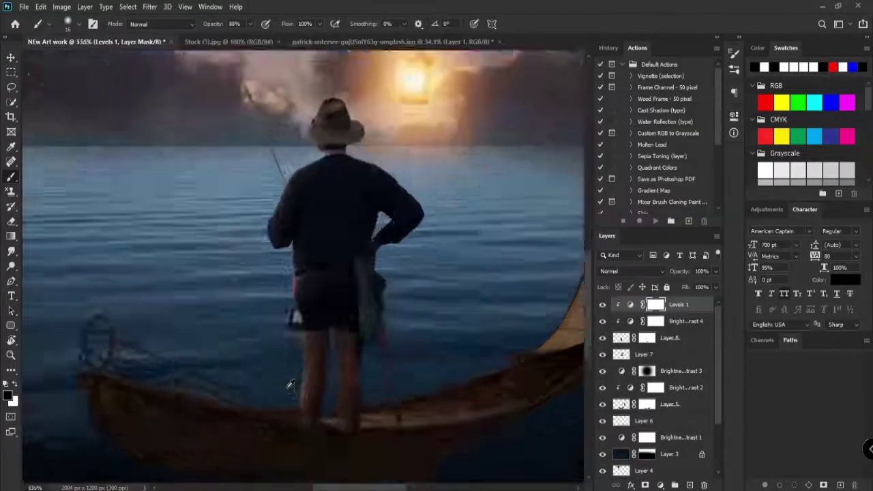
{"action": "key", "text": "bracketright"}
{"action": "key", "text": "bracketright"}
{"action": "key", "text": "bracketright"}
{"action": "key", "text": "bracketright"}
{"action": "key", "text": "bracketright"}
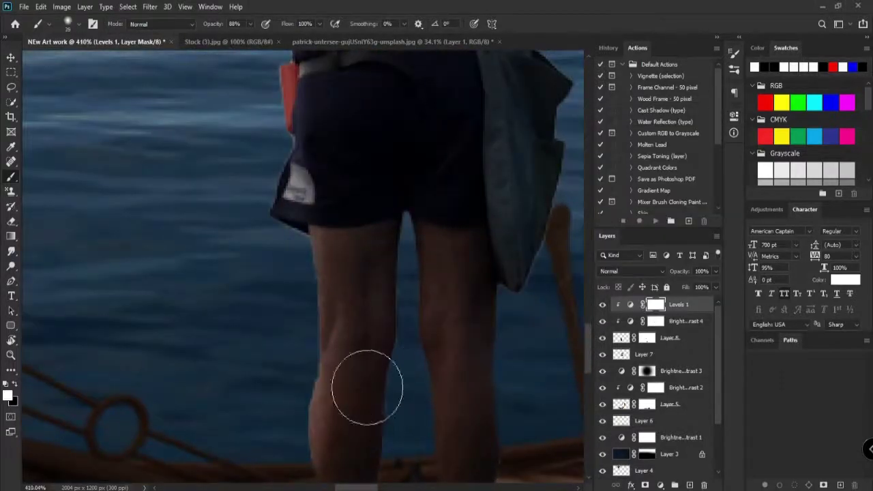
{"action": "left_click_drag", "start_coordinate": [355, 230], "coordinate": [358, 300]}
{"action": "key", "text": "x"}
{"action": "left_click_drag", "start_coordinate": [368, 365], "coordinate": [378, 179]}
{"action": "left_click_drag", "start_coordinate": [368, 277], "coordinate": [369, 299]}
{"action": "left_click_drag", "start_coordinate": [355, 75], "coordinate": [353, 324]}
{"action": "left_click_drag", "start_coordinate": [356, 115], "coordinate": [415, 413]}
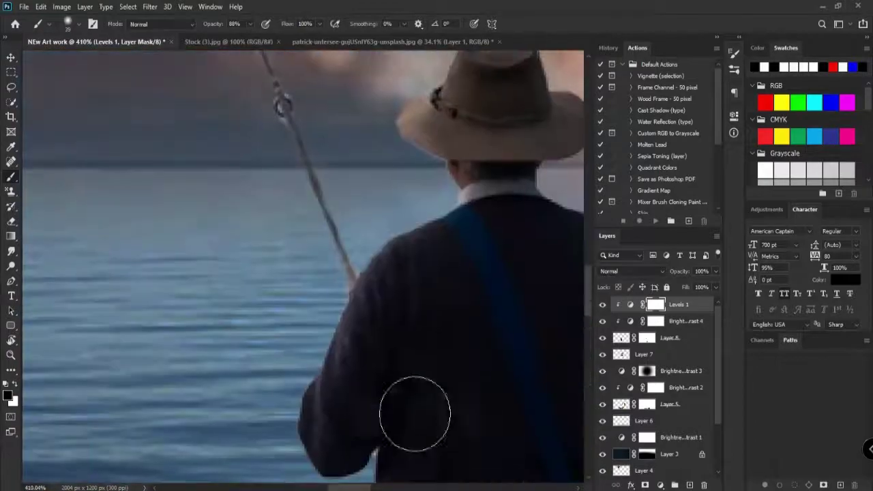
{"action": "left_click_drag", "start_coordinate": [494, 172], "coordinate": [387, 347]}
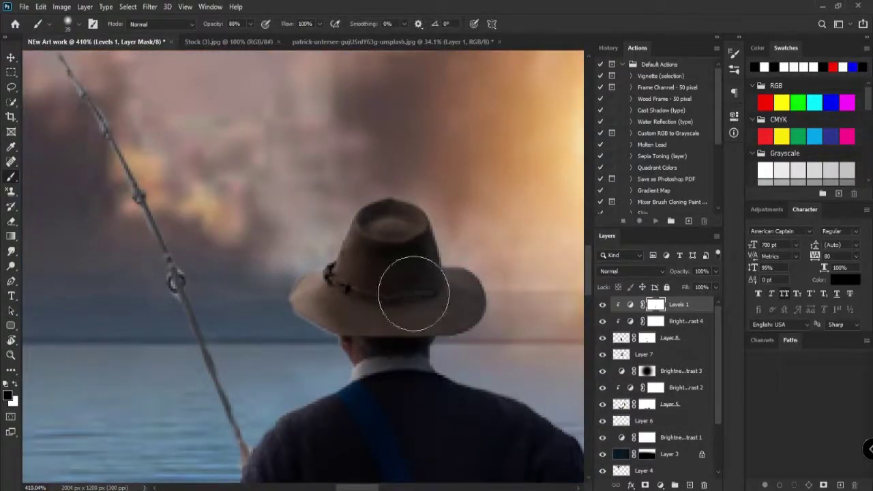
{"action": "left_click_drag", "start_coordinate": [468, 445], "coordinate": [283, 217]}
{"action": "scroll", "coordinate": [317, 314], "scroll_direction": "down", "scroll_amount": 10}
{"action": "scroll", "coordinate": [322, 271], "scroll_direction": "up", "scroll_amount": 6}
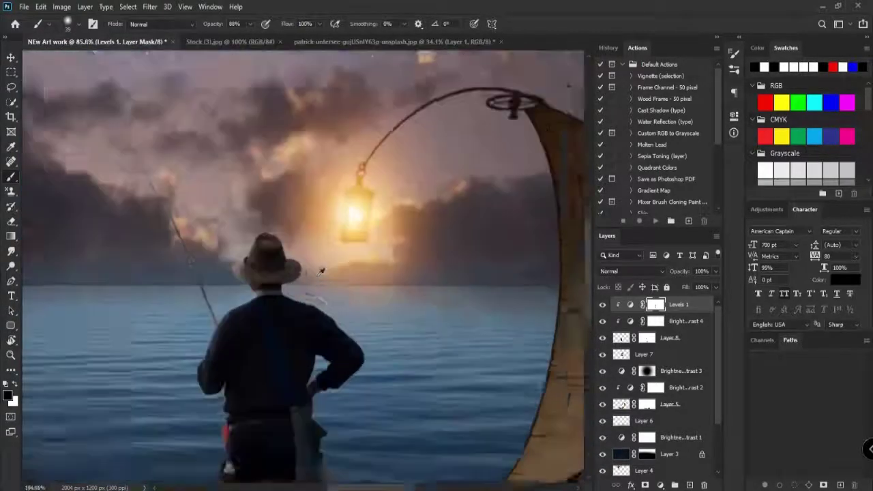
Add a clipped, colorized Hue/Saturation adjustment with hue 35 and strongly raised saturation, and invert its mask to black
{"action": "left_click", "coordinate": [661, 486]}
{"action": "left_click", "coordinate": [689, 373]}
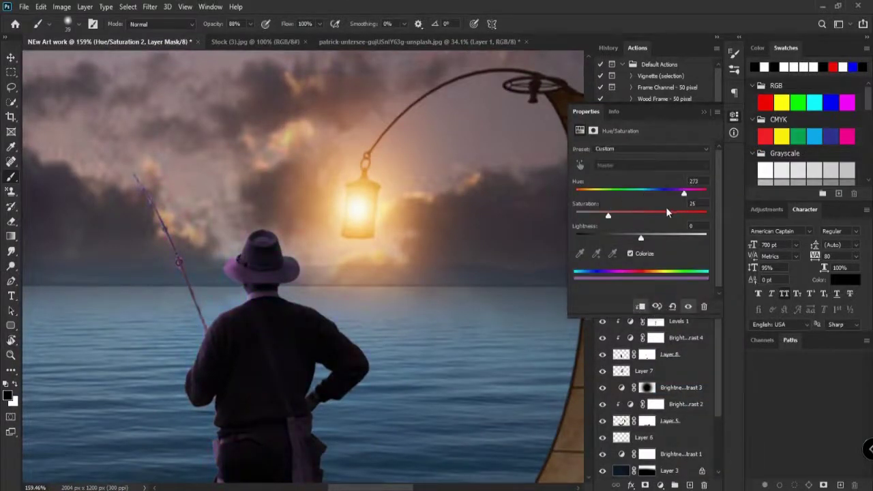
{"action": "left_click_drag", "start_coordinate": [575, 194], "coordinate": [587, 195]}
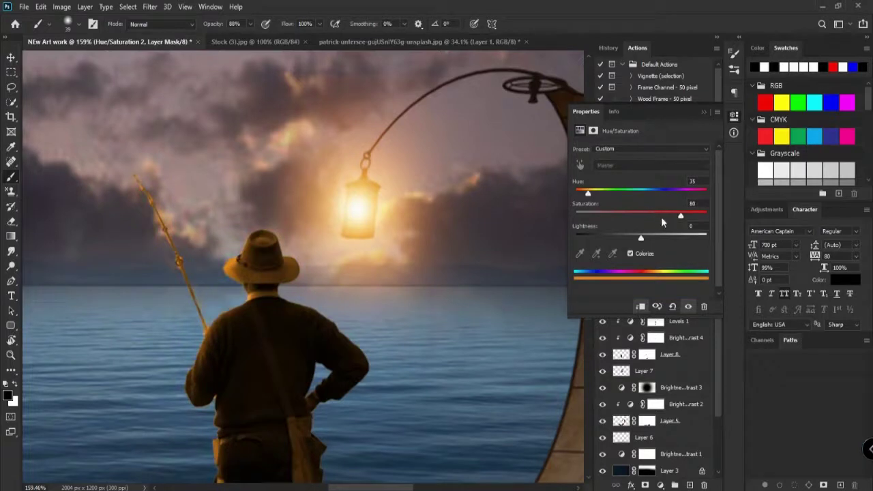
{"action": "left_click_drag", "start_coordinate": [681, 216], "coordinate": [722, 214]}
{"action": "left_click", "coordinate": [703, 112]}
{"action": "key", "text": "ctrl+i"}
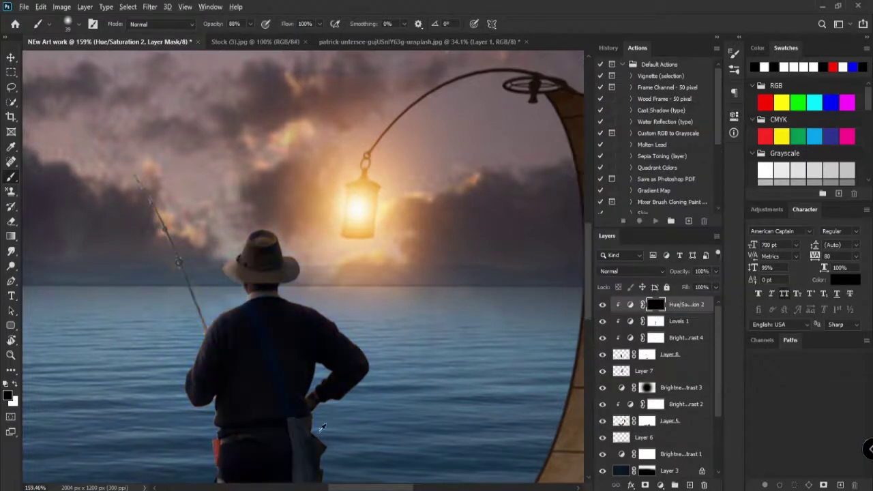
Load the man's outline as a selection and paint white on the mask to add orange light to the lantern side of his hat
{"action": "scroll", "coordinate": [323, 427], "scroll_direction": "up", "scroll_amount": 5}
{"action": "left_click", "coordinate": [623, 356], "text": "ctrl"}
{"action": "scroll", "coordinate": [311, 247], "scroll_direction": "up", "scroll_amount": 5}
{"action": "left_click_drag", "start_coordinate": [311, 247], "coordinate": [428, 342]}
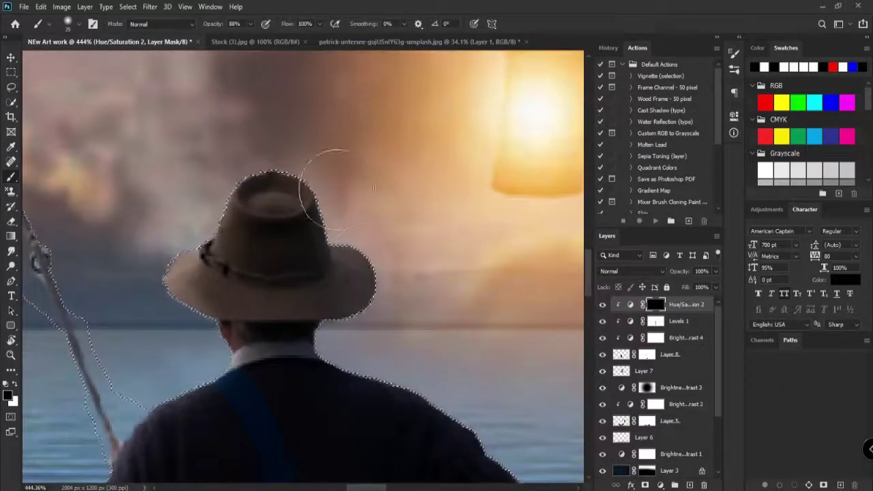
{"action": "key", "text": "x"}
{"action": "mouse_move", "coordinate": [318, 161]}
{"action": "left_mouse_down"}
{"action": "mouse_move", "coordinate": [349, 225]}
{"action": "mouse_move", "coordinate": [382, 225]}
{"action": "mouse_move", "coordinate": [403, 309]}
{"action": "left_mouse_up"}
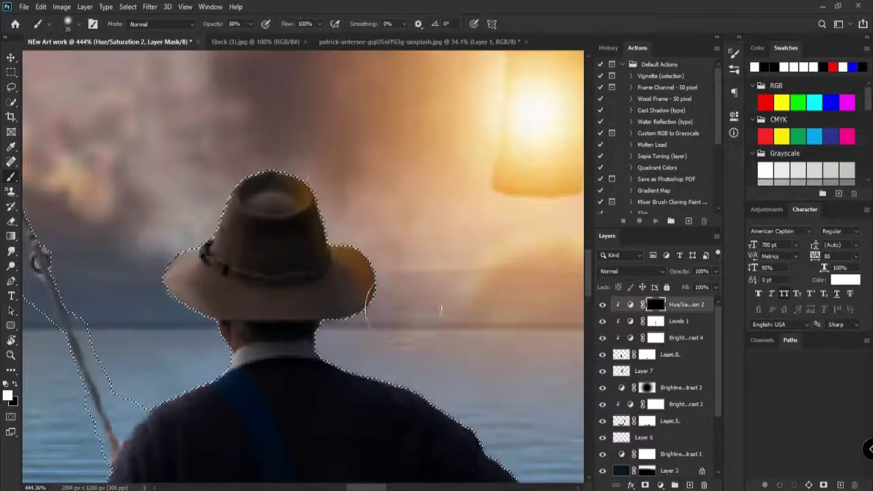
{"action": "left_click_drag", "start_coordinate": [401, 358], "coordinate": [319, 238]}
Paint an orange rim light along the man's lantern-side shoulder and arm with a 14 px brush
{"action": "key", "text": "bracketleft"}
{"action": "key", "text": "bracketleft"}
{"action": "key", "text": "bracketleft"}
{"action": "key", "text": "bracketleft"}
{"action": "key", "text": "bracketleft"}
{"action": "mouse_move", "coordinate": [250, 214]}
{"action": "left_mouse_down"}
{"action": "mouse_move", "coordinate": [337, 279]}
{"action": "mouse_move", "coordinate": [364, 285]}
{"action": "left_mouse_up"}
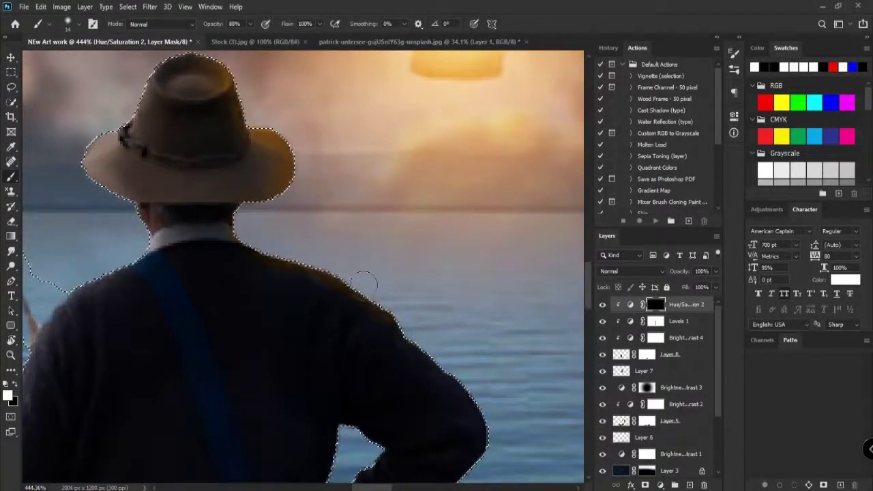
{"action": "left_click_drag", "start_coordinate": [448, 318], "coordinate": [238, 181]}
{"action": "scroll", "coordinate": [222, 318], "scroll_direction": "down", "scroll_amount": 7}
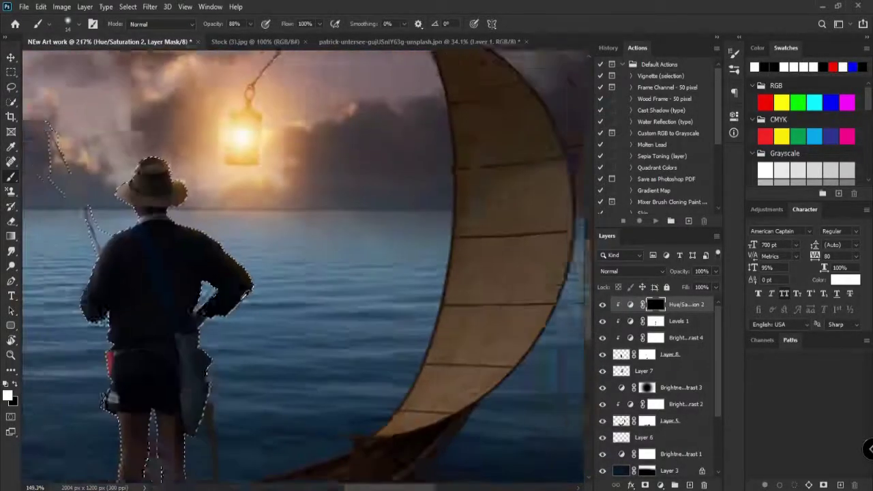
Blend the orange light across the hat's brim and band with an 11 px brush at 44% opacity
{"action": "scroll", "coordinate": [194, 204], "scroll_direction": "up", "scroll_amount": 8}
{"action": "left_click_drag", "start_coordinate": [236, 304], "coordinate": [199, 312]}
{"action": "scroll", "coordinate": [228, 290], "scroll_direction": "up", "scroll_amount": 5}
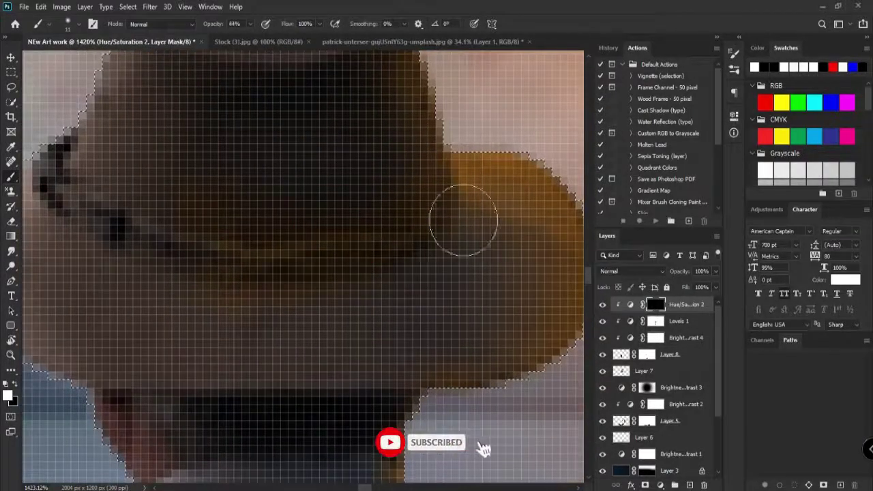
{"action": "key", "text": "x"}
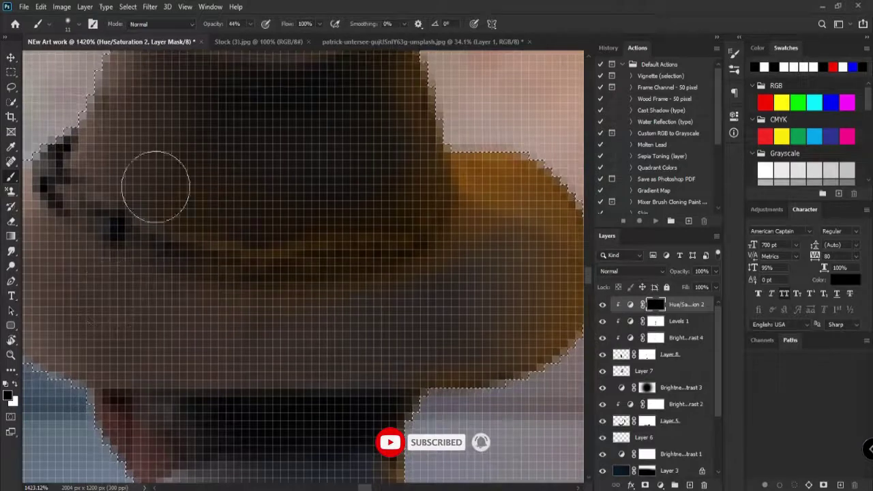
{"action": "scroll", "coordinate": [445, 274], "scroll_direction": "down", "scroll_amount": 10}
Paint a fine orange highlight along the hat's crown crease, reducing the brush to 2 px at 88% opacity
{"action": "scroll", "coordinate": [443, 274], "scroll_direction": "up", "scroll_amount": 10}
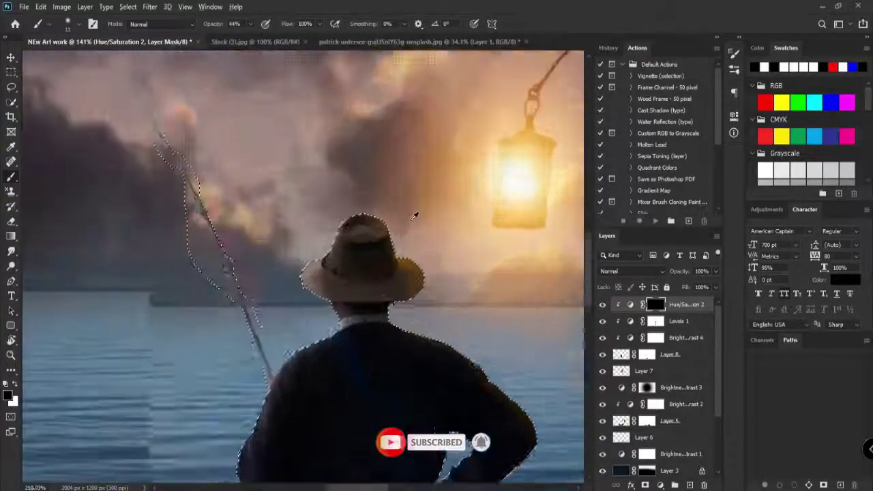
{"action": "key", "text": "bracketleft"}
{"action": "key", "text": "bracketleft"}
{"action": "key", "text": "bracketleft"}
{"action": "key", "text": "bracketleft"}
{"action": "key", "text": "bracketleft"}
{"action": "key", "text": "8"}
{"action": "key", "text": "8"}
{"action": "key", "text": "x"}
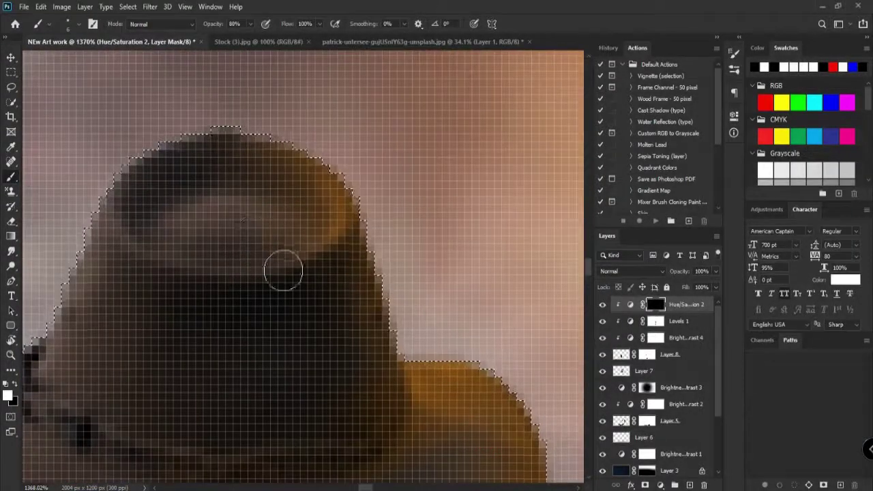
{"action": "key", "text": "bracketleft"}
{"action": "key", "text": "bracketleft"}
{"action": "key", "text": "bracketleft"}
{"action": "key", "text": "8"}
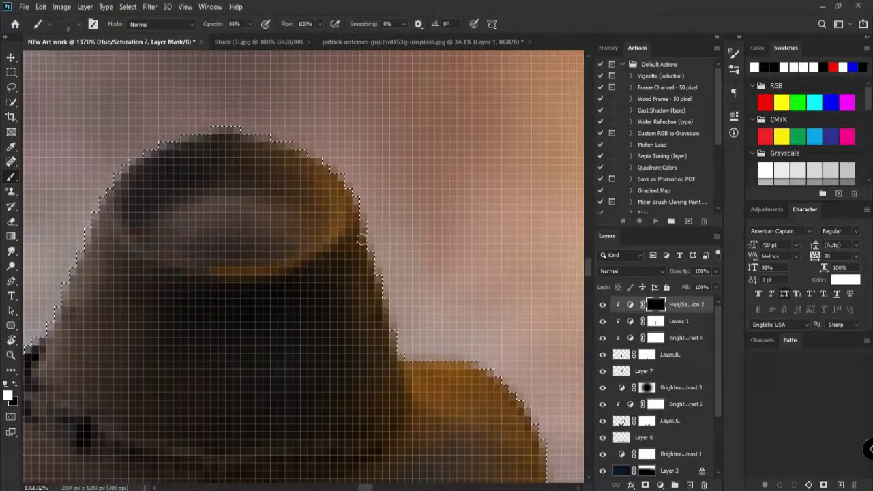
Paint orange light onto the shoulder and sleeve folds of the man's sweater with a small brush, and clear the selection
{"action": "scroll", "coordinate": [347, 197], "scroll_direction": "down", "scroll_amount": 12}
{"action": "scroll", "coordinate": [396, 236], "scroll_direction": "up", "scroll_amount": 3}
{"action": "scroll", "coordinate": [396, 237], "scroll_direction": "up", "scroll_amount": 6}
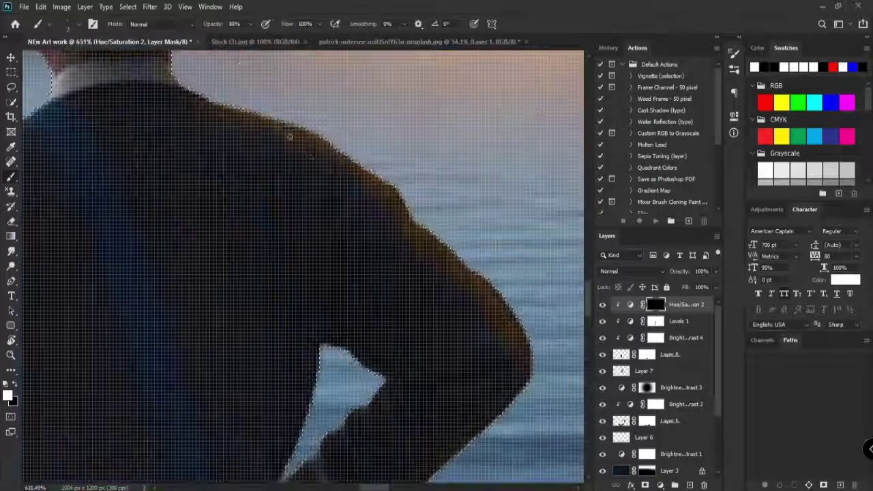
{"action": "scroll", "coordinate": [405, 220], "scroll_direction": "down", "scroll_amount": 10}
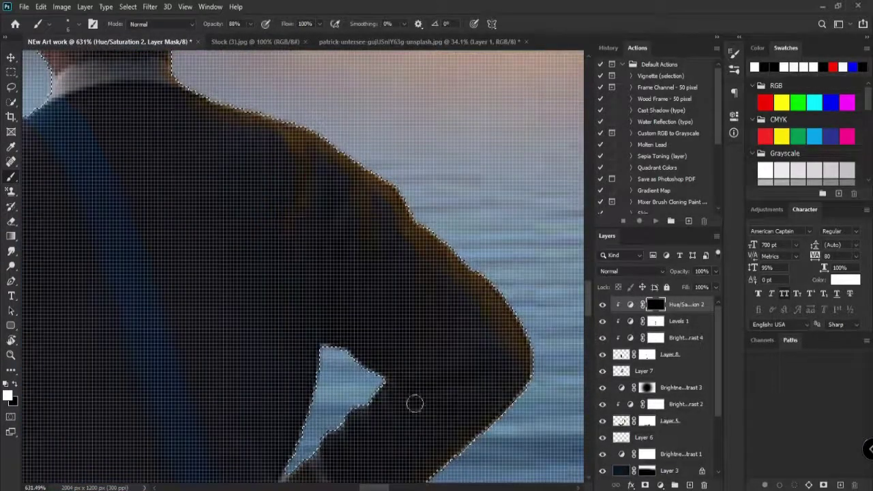
{"action": "key", "text": "bracketright"}
{"action": "key", "text": "bracketright"}
{"action": "key", "text": "bracketright"}
{"action": "scroll", "coordinate": [263, 201], "scroll_direction": "down", "scroll_amount": 12}
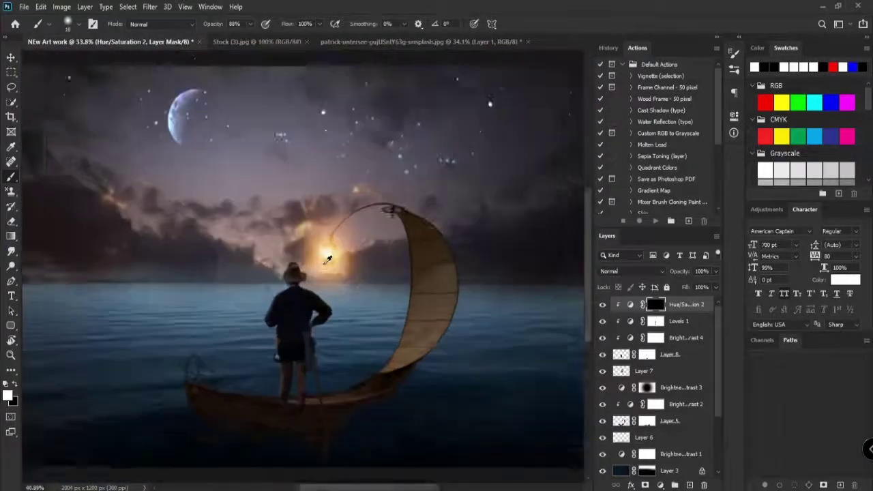
Try to paint warm light onto the sail on the man's Hue/Saturation mask with an 82 px brush
{"action": "scroll", "coordinate": [327, 259], "scroll_direction": "down", "scroll_amount": 2}
{"action": "scroll", "coordinate": [389, 278], "scroll_direction": "up", "scroll_amount": 8}
{"action": "key", "text": "bracketright"}
{"action": "key", "text": "bracketright"}
{"action": "key", "text": "bracketright"}
{"action": "key", "text": "bracketright"}
{"action": "key", "text": "bracketright"}
{"action": "key", "text": "bracketright"}
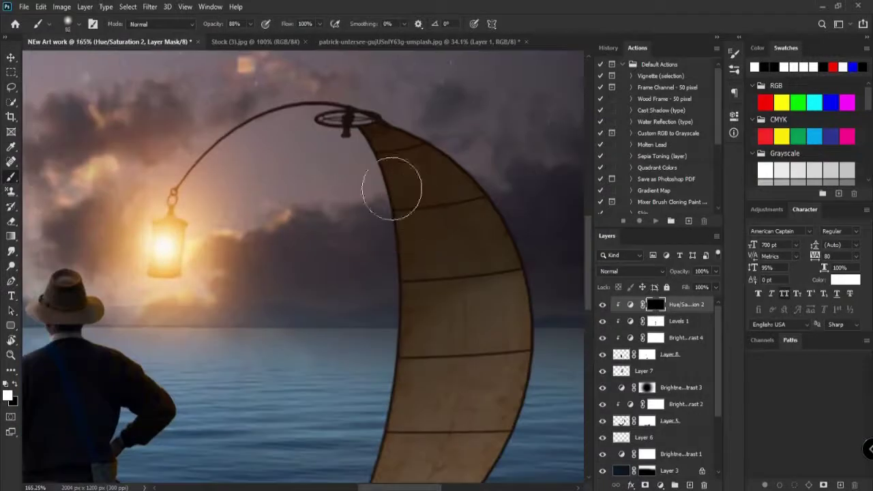
{"action": "mouse_move", "coordinate": [391, 187]}
{"action": "left_mouse_down"}
{"action": "mouse_move", "coordinate": [405, 312]}
{"action": "mouse_move", "coordinate": [464, 240]}
{"action": "mouse_move", "coordinate": [459, 129]}
{"action": "mouse_move", "coordinate": [476, 312]}
{"action": "left_mouse_up"}
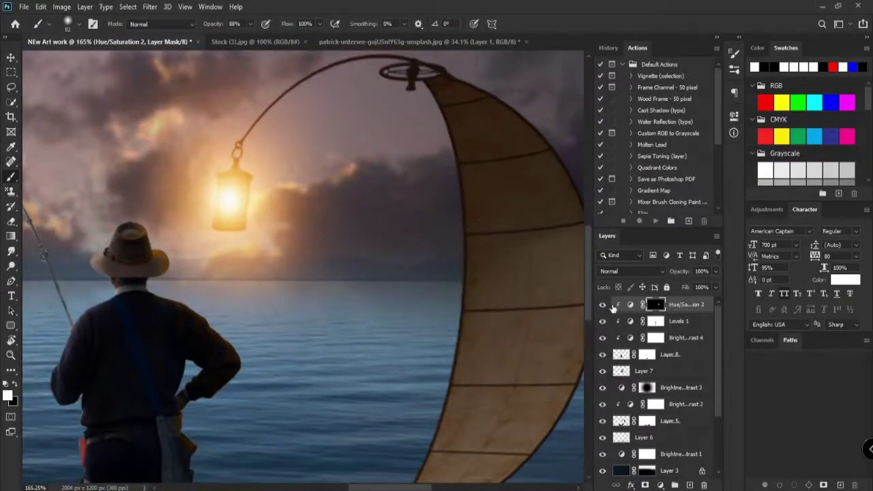
{"action": "scroll", "coordinate": [221, 299], "scroll_direction": "down", "scroll_amount": 4}
Add an unclipped, colorized Hue/Saturation adjustment with hue 26 and saturation 63, and invert its mask to black
{"action": "left_click", "coordinate": [660, 486]}
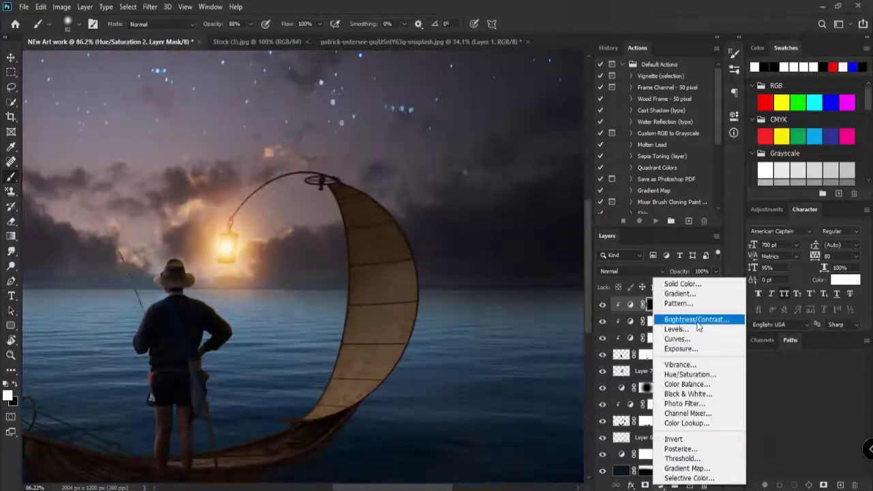
{"action": "left_click", "coordinate": [685, 373]}
{"action": "mouse_move", "coordinate": [640, 195]}
{"action": "left_mouse_down"}
{"action": "mouse_move", "coordinate": [669, 203]}
{"action": "mouse_move", "coordinate": [652, 203]}
{"action": "left_mouse_up"}
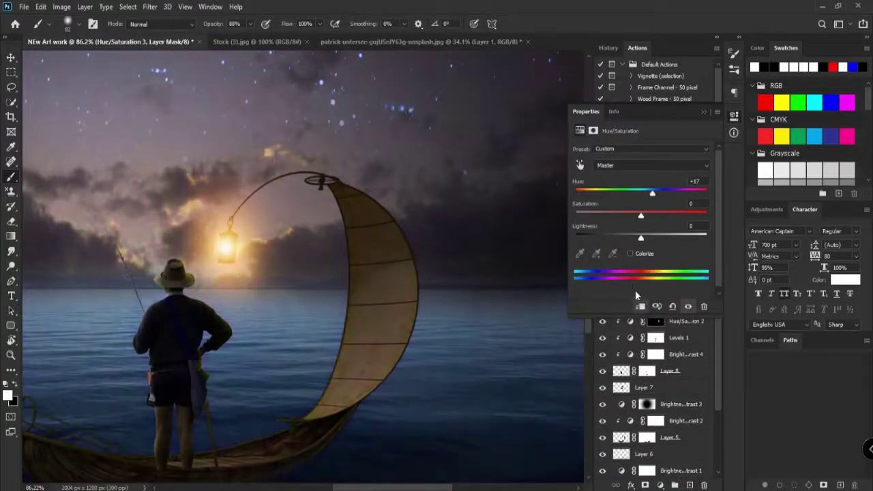
{"action": "left_click", "coordinate": [630, 253]}
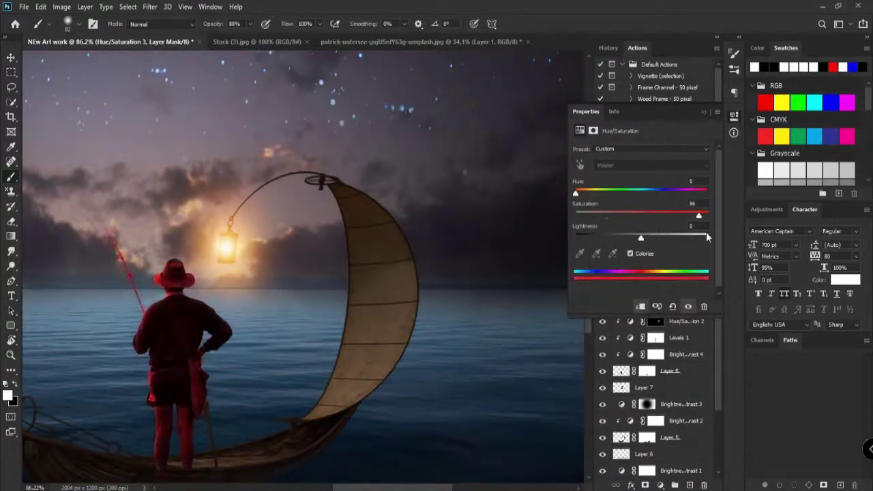
{"action": "left_click_drag", "start_coordinate": [576, 193], "coordinate": [598, 203]}
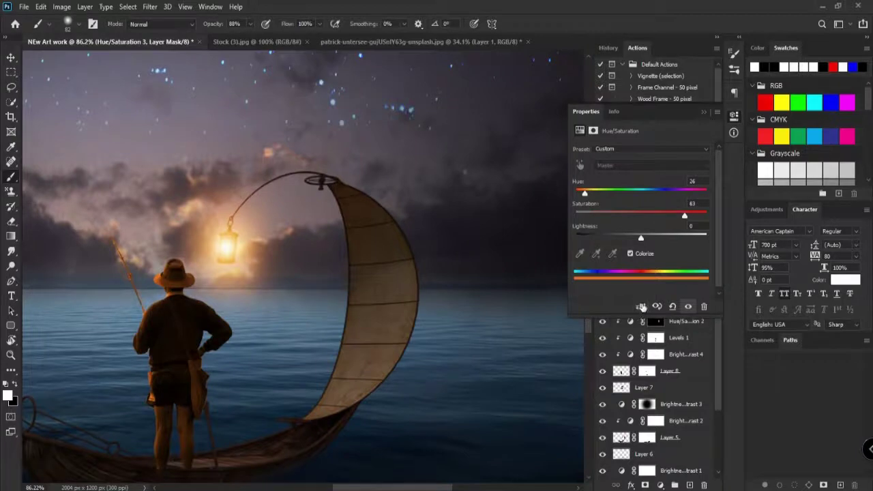
{"action": "left_click", "coordinate": [642, 307]}
{"action": "key", "text": "ctrl+i"}
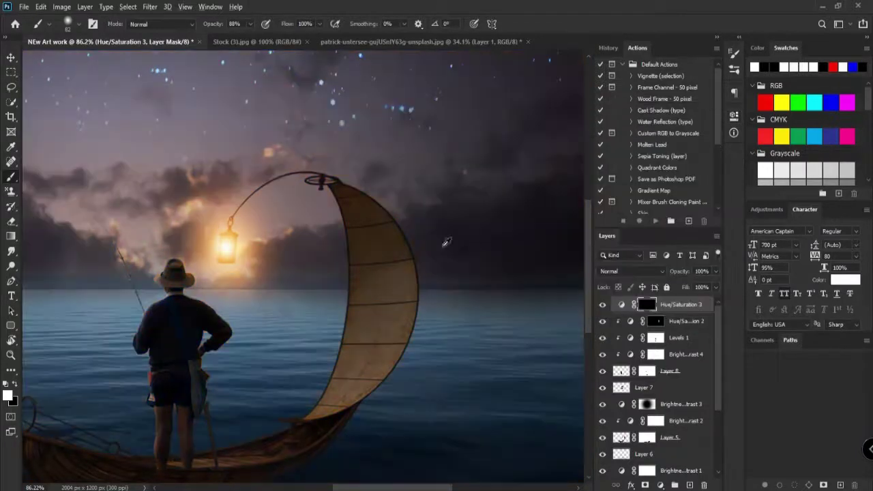
Try to paint orange light freehand along the sail's inner edge with a 27 px brush at 44% opacity
{"action": "scroll", "coordinate": [377, 216], "scroll_direction": "up", "scroll_amount": 7}
{"action": "mouse_move", "coordinate": [321, 261]}
{"action": "left_mouse_down"}
{"action": "mouse_move", "coordinate": [341, 272]}
{"action": "mouse_move", "coordinate": [319, 263]}
{"action": "left_mouse_up"}
{"action": "left_click_drag", "start_coordinate": [238, 204], "coordinate": [289, 434]}
{"action": "key", "text": "ctrl+z"}
{"action": "left_click_drag", "start_coordinate": [271, 204], "coordinate": [245, 205]}
{"action": "left_click_drag", "start_coordinate": [220, 152], "coordinate": [236, 168]}
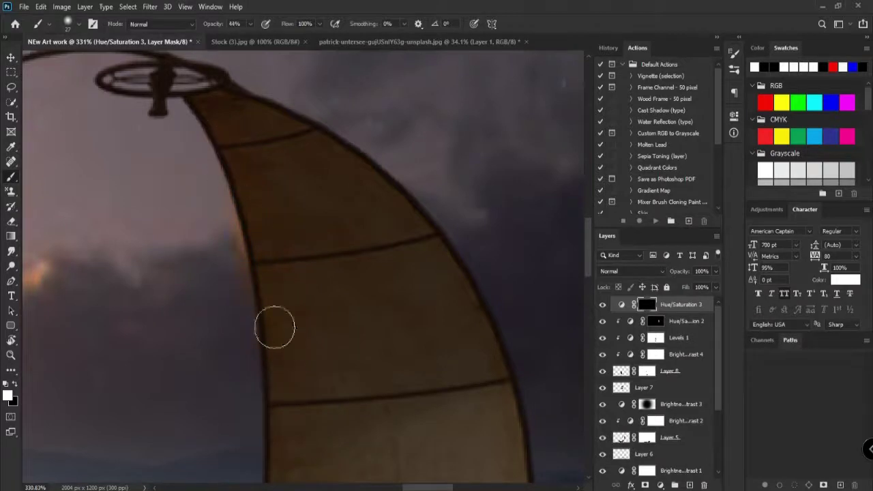
Load the boat layer's outline as a selection and paint orange light along the sail's inner edge with a 27 px brush at 77% opacity
{"action": "scroll", "coordinate": [680, 404], "scroll_direction": "down", "scroll_amount": 3}
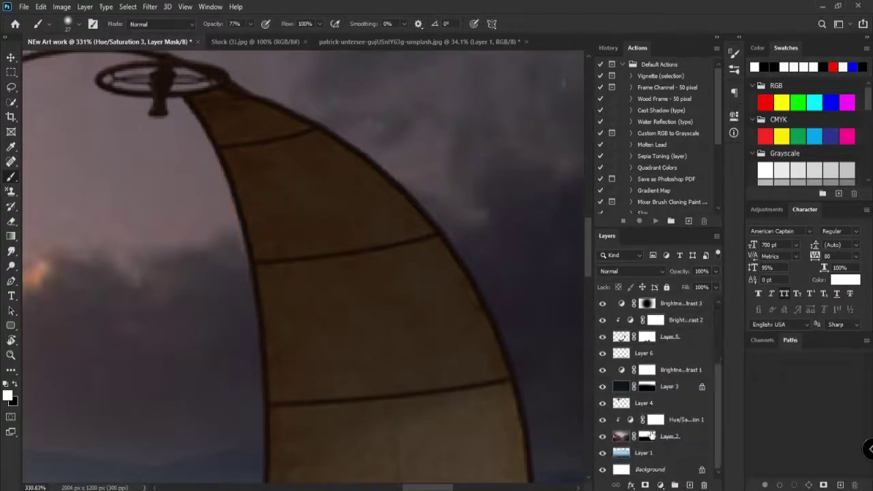
{"action": "left_click", "coordinate": [621, 387], "text": "ctrl"}
{"action": "mouse_move", "coordinate": [197, 117]}
{"action": "left_mouse_down"}
{"action": "mouse_move", "coordinate": [277, 323]}
{"action": "mouse_move", "coordinate": [273, 462]}
{"action": "left_mouse_up"}
{"action": "mouse_move", "coordinate": [273, 462]}
{"action": "left_mouse_down"}
{"action": "mouse_move", "coordinate": [291, 255]}
{"action": "mouse_move", "coordinate": [280, 372]}
{"action": "mouse_move", "coordinate": [328, 115]}
{"action": "left_mouse_up"}
{"action": "left_click_drag", "start_coordinate": [314, 123], "coordinate": [250, 302]}
{"action": "scroll", "coordinate": [311, 234], "scroll_direction": "down", "scroll_amount": 3}
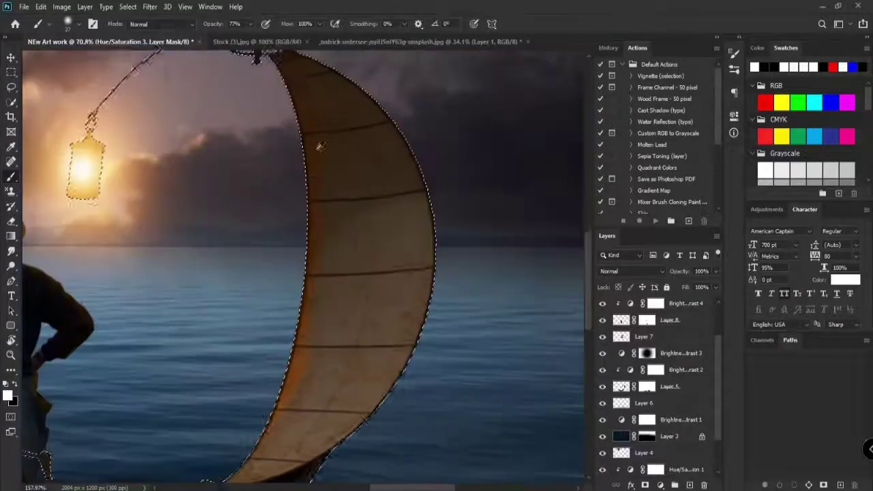
{"action": "mouse_move", "coordinate": [259, 409]}
{"action": "left_mouse_down"}
{"action": "mouse_move", "coordinate": [356, 211]}
{"action": "mouse_move", "coordinate": [323, 404]}
{"action": "mouse_move", "coordinate": [346, 268]}
{"action": "left_mouse_up"}
Paint black on the mask with a 117 px brush at reduced opacity to soften the orange on the upper sail
{"action": "key", "text": "x"}
{"action": "scroll", "coordinate": [355, 202], "scroll_direction": "down", "scroll_amount": 1}
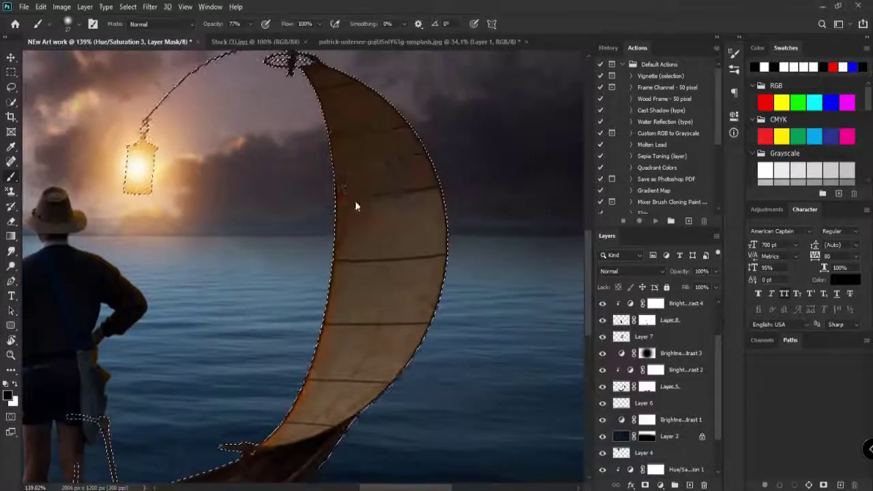
{"action": "key", "text": "bracketright"}
{"action": "key", "text": "bracketright"}
{"action": "key", "text": "bracketright"}
{"action": "key", "text": "bracketright"}
{"action": "key", "text": "bracketright"}
{"action": "key", "text": "bracketright"}
{"action": "key", "text": "3"}
{"action": "key", "text": "3"}
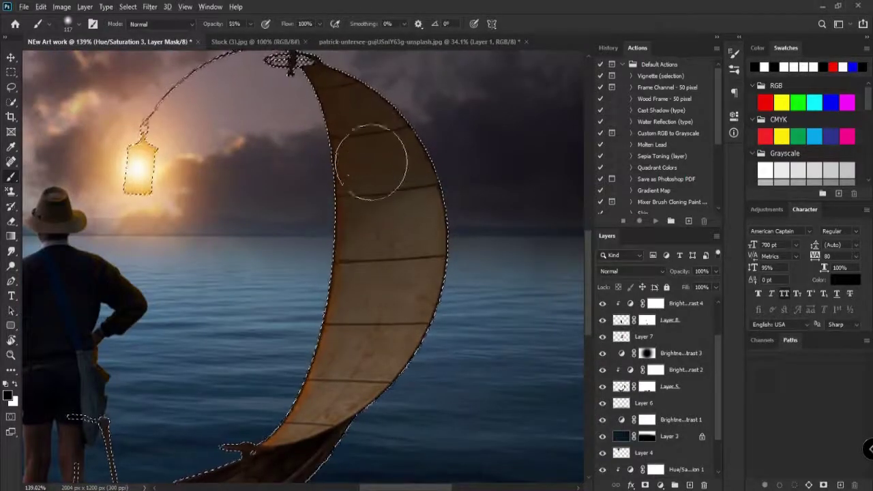
Paint white on the Hue/Saturation 3 mask with the 117 px brush at 55% opacity to restore orange on the upper sail, and deselect
{"action": "scroll", "coordinate": [628, 399], "scroll_direction": "up", "scroll_amount": 3}
{"action": "key", "text": "x"}
{"action": "key", "text": "5"}
{"action": "key", "text": "5"}
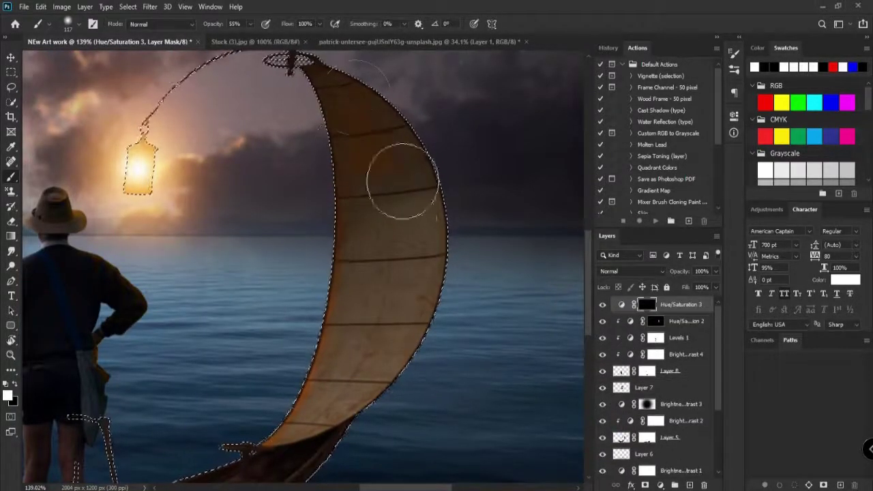
{"action": "scroll", "coordinate": [286, 179], "scroll_direction": "down", "scroll_amount": 3}
{"action": "scroll", "coordinate": [287, 179], "scroll_direction": "down", "scroll_amount": 3}
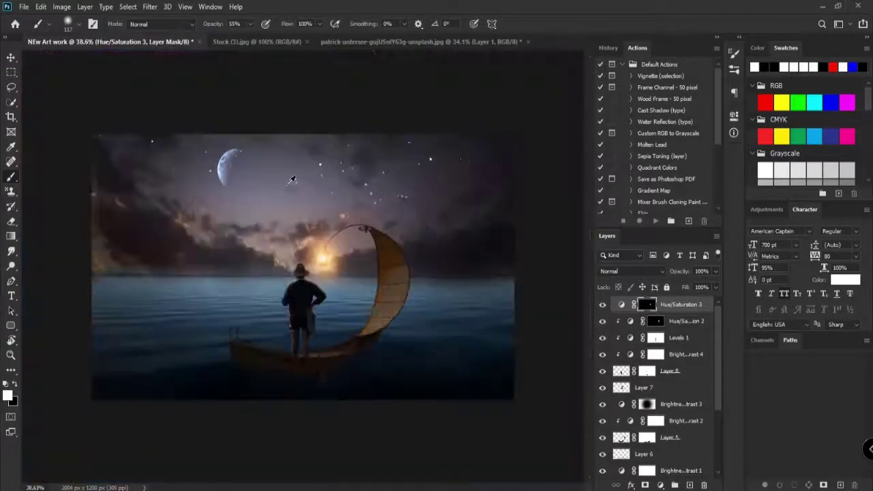
{"action": "scroll", "coordinate": [290, 180], "scroll_direction": "up", "scroll_amount": 3}
{"action": "scroll", "coordinate": [302, 83], "scroll_direction": "down", "scroll_amount": 4}
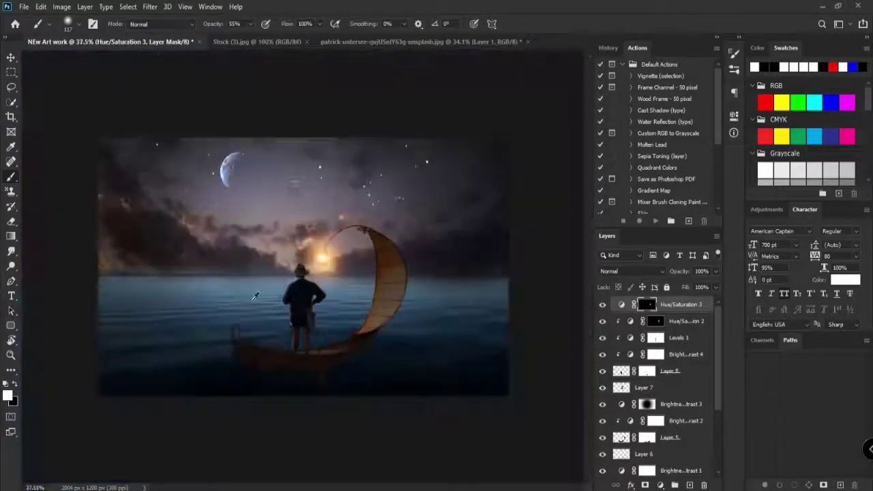
Close Stock (3).jpg and the fisherman's source photo without saving changes
{"action": "left_click", "coordinate": [307, 41]}
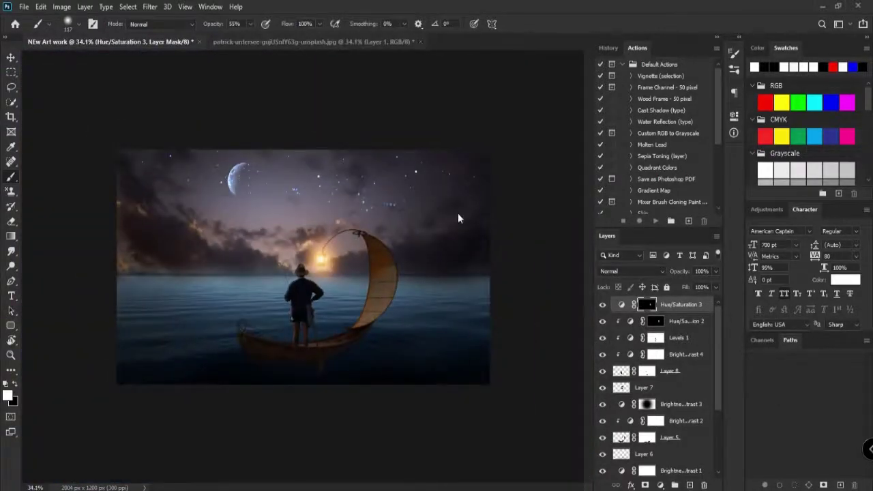
{"action": "key", "text": "ctrl+Tab"}
{"action": "key", "text": "ctrl+w"}
{"action": "key", "text": "n"}
Open Stock (1).png and copy its flock of birds into the sky of the night seascape composite
{"action": "key", "text": "ctrl+o"}
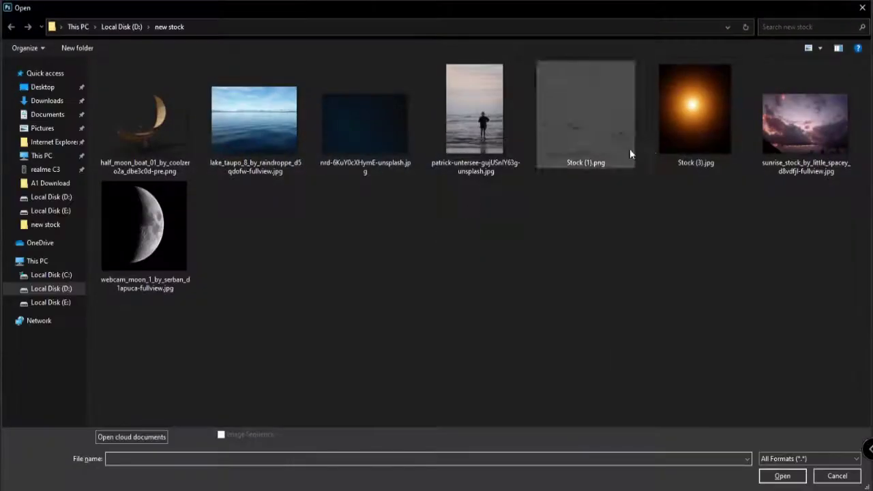
{"action": "double_click", "coordinate": [600, 135]}
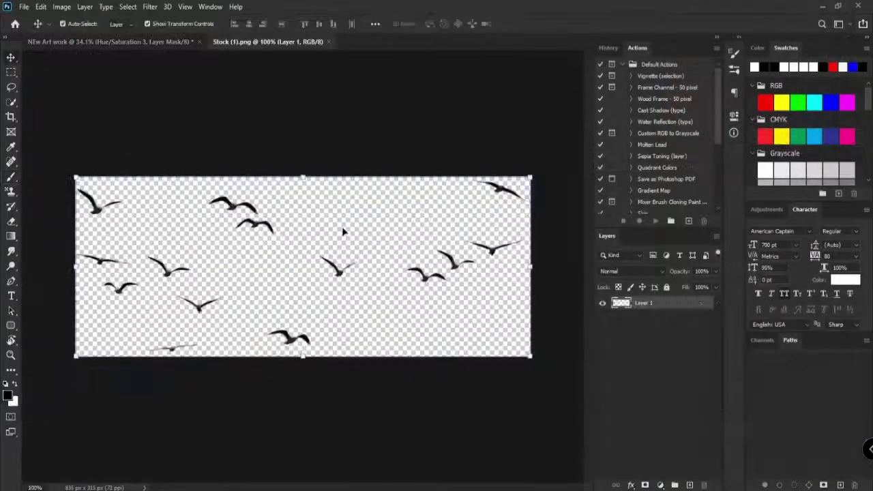
{"action": "left_click_drag", "start_coordinate": [343, 231], "coordinate": [260, 227]}
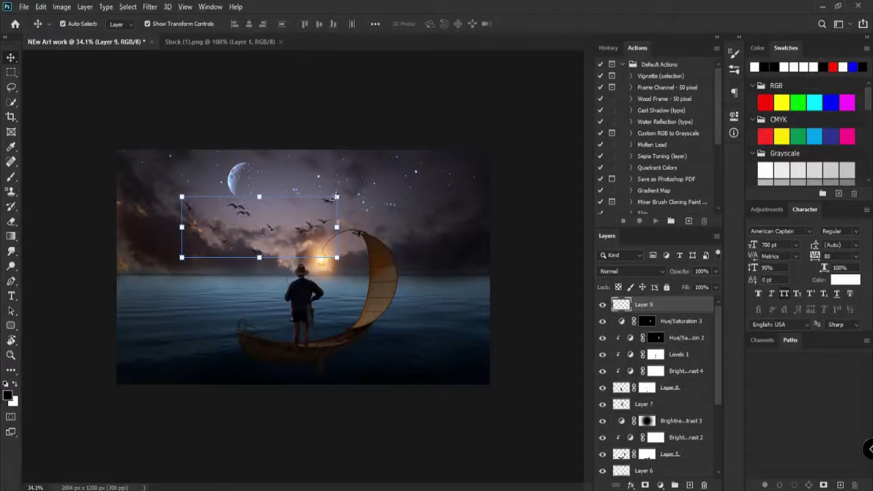
Scale the flock of birds to 57.61% and place it in the sky between the moon and the lantern
{"action": "mouse_move", "coordinate": [337, 197]}
{"action": "left_mouse_down"}
{"action": "mouse_move", "coordinate": [304, 210]}
{"action": "mouse_move", "coordinate": [329, 211]}
{"action": "left_mouse_up"}
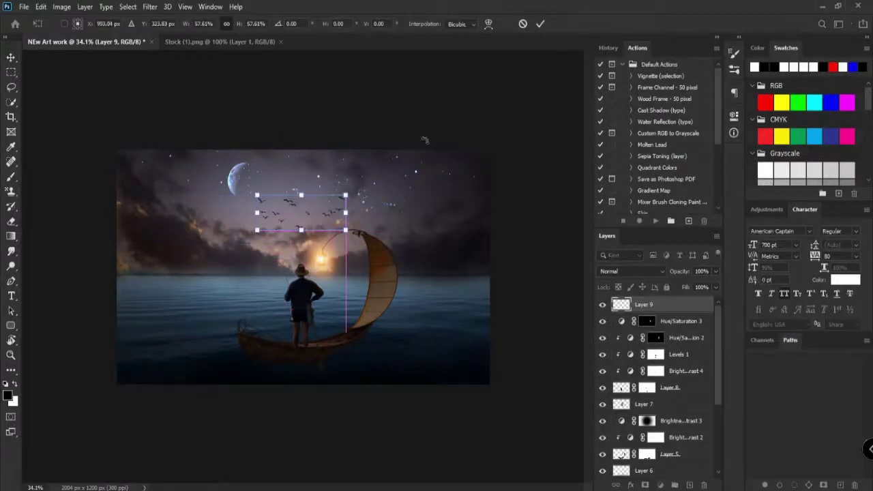
{"action": "left_click", "coordinate": [540, 24]}
{"action": "left_click", "coordinate": [530, 171]}
{"action": "scroll", "coordinate": [377, 248], "scroll_direction": "up", "scroll_amount": 4}
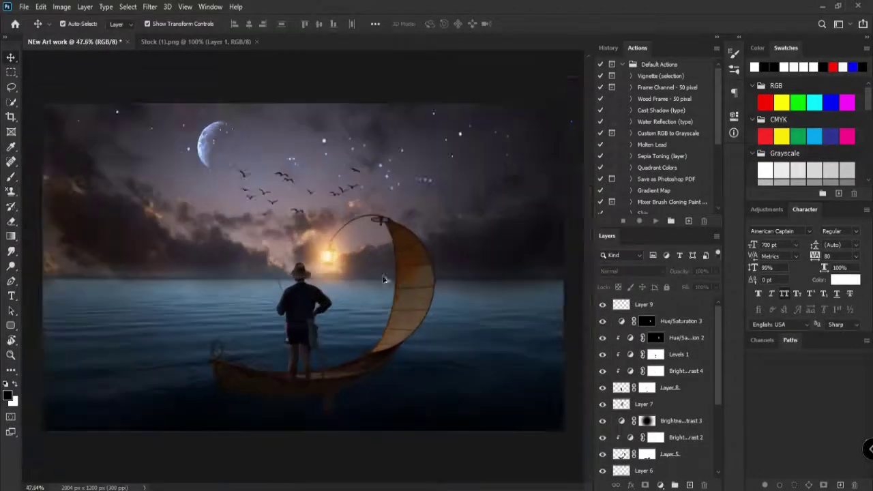
Add a Brightness/Contrast adjustment above the birds layer with brightness 8 and contrast 26
{"action": "left_click", "coordinate": [675, 304]}
{"action": "left_click", "coordinate": [660, 485]}
{"action": "left_click", "coordinate": [682, 315]}
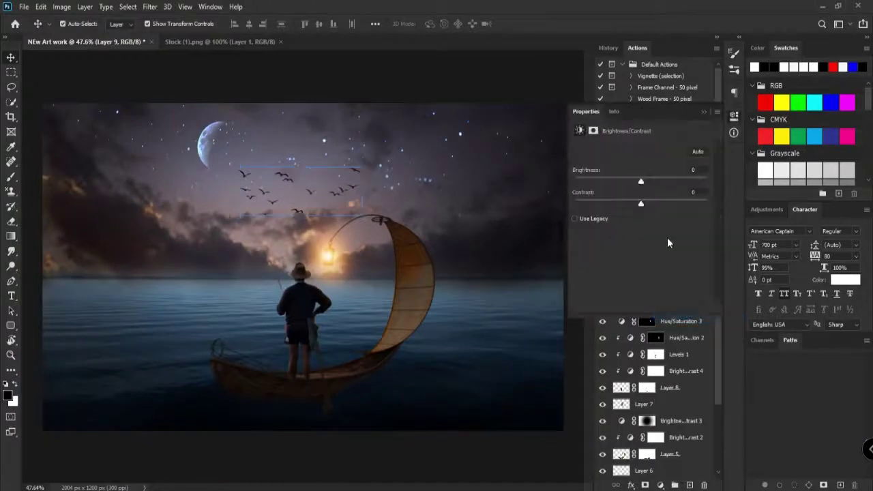
{"action": "left_click_drag", "start_coordinate": [640, 182], "coordinate": [658, 207]}
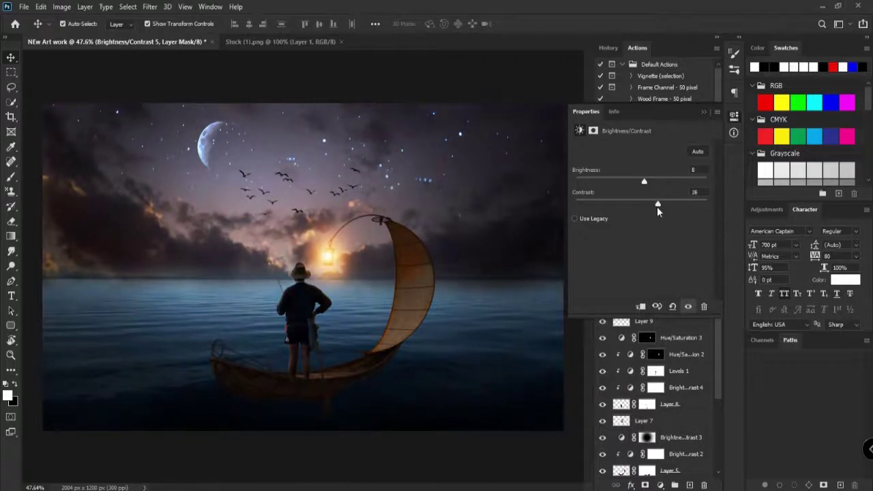
{"action": "left_click", "coordinate": [703, 112]}
Add a Color Balance adjustment on top with midtones at Cyan-Red -48, Magenta-Green -12 and Yellow-Blue -24
{"action": "left_click", "coordinate": [660, 485]}
{"action": "left_click", "coordinate": [682, 386]}
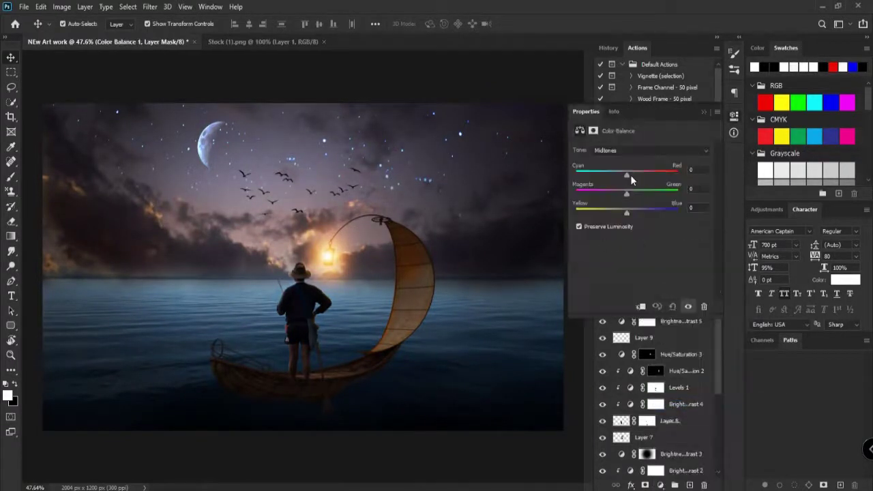
{"action": "left_click_drag", "start_coordinate": [630, 175], "coordinate": [611, 212]}
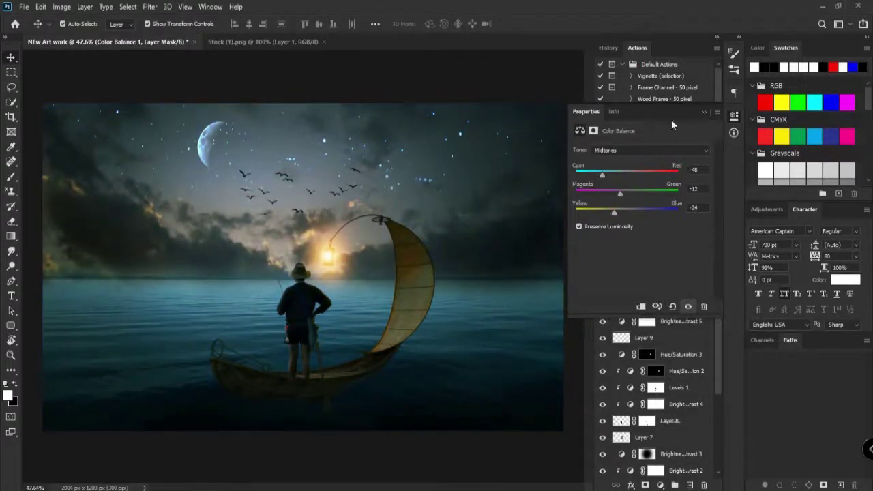
{"action": "left_click", "coordinate": [704, 112]}
Stamp all visible layers into a new top layer and set its exposure to -0.25 in the Camera Raw filter
{"action": "key", "text": "ctrl+alt+shift+e"}
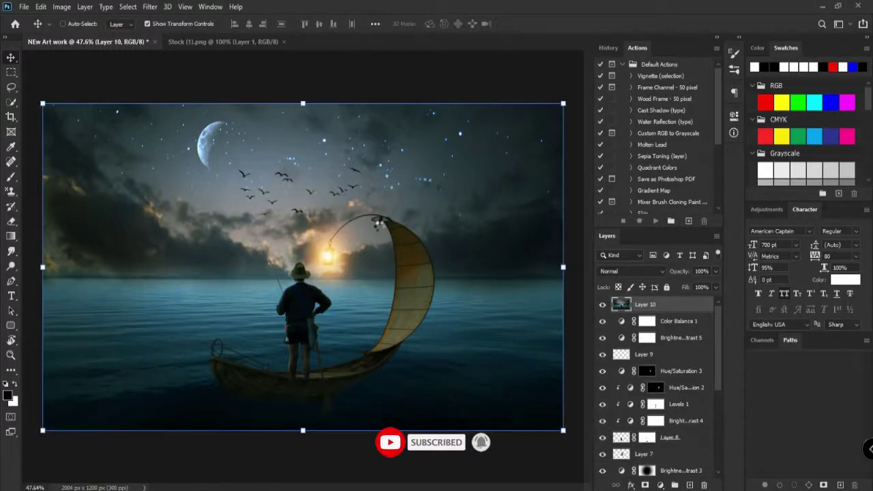
{"action": "key", "text": "ctrl+shift+a"}
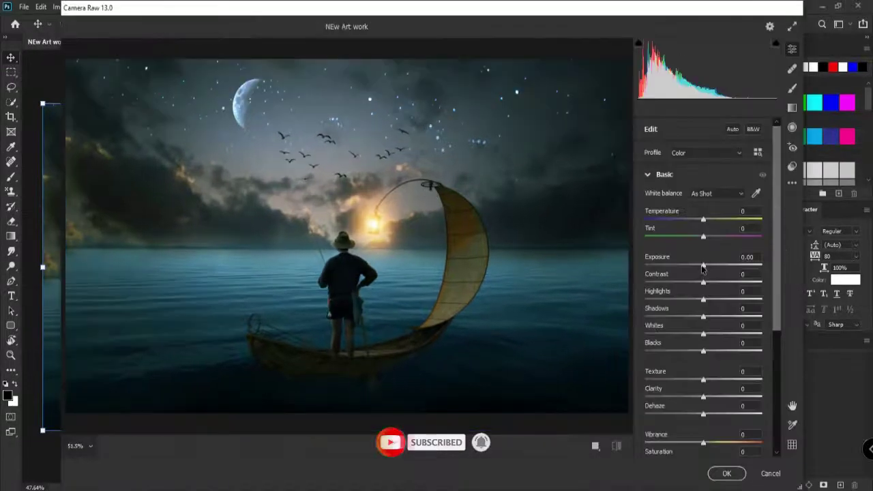
{"action": "left_click_drag", "start_coordinate": [702, 265], "coordinate": [705, 265]}
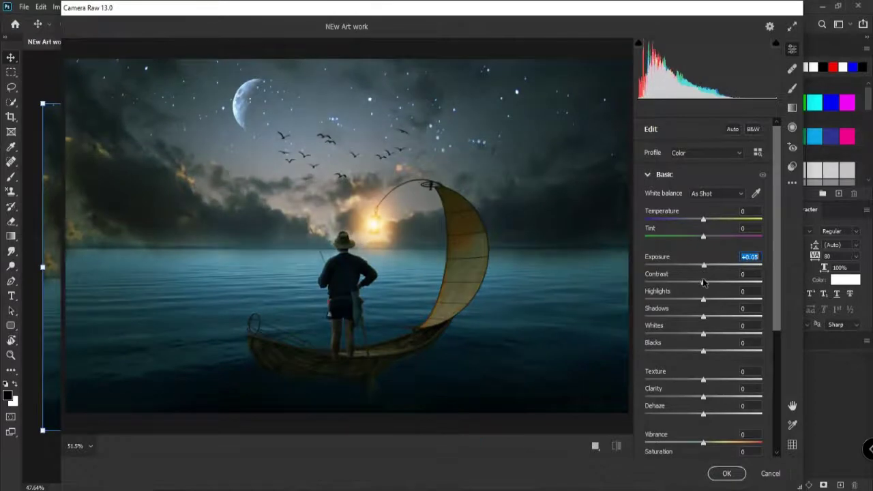
{"action": "key", "text": "Down"}
{"action": "key", "text": "Down"}
{"action": "key", "text": "Down"}
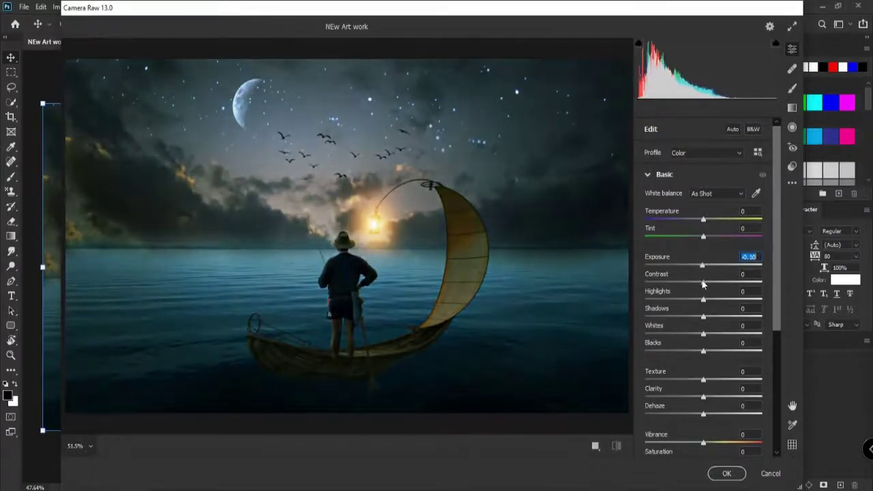
{"action": "key", "text": "Down"}
{"action": "key", "text": "Down"}
{"action": "key", "text": "Down"}
Set Camera Raw contrast to +9, highlights +37, shadows +15, whites +23, blacks +30, texture +10 and clarity +7
{"action": "left_click_drag", "start_coordinate": [703, 282], "coordinate": [722, 349]}
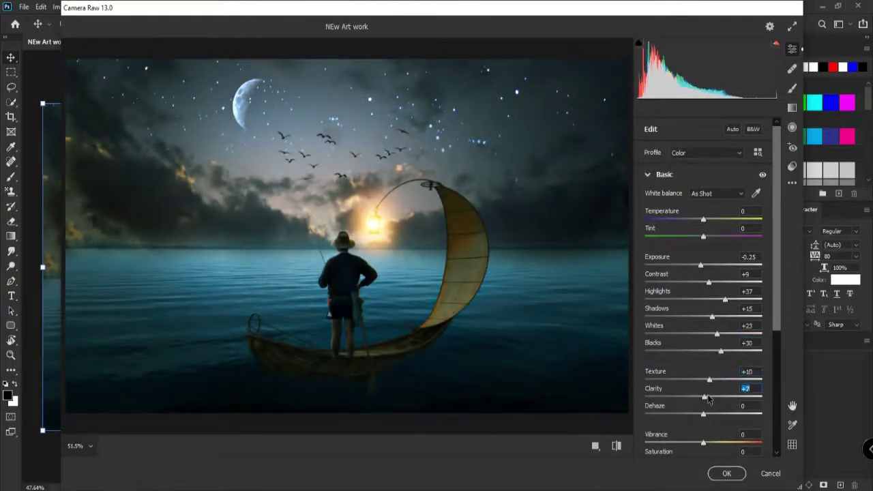
{"action": "scroll", "coordinate": [709, 397], "scroll_direction": "down", "scroll_amount": 3}
{"action": "scroll", "coordinate": [711, 395], "scroll_direction": "up", "scroll_amount": 3}
In the Color Mixer, adjust the saturation of the blues and aquas and set their hues to Blues -26 and Aquas +66
{"action": "scroll", "coordinate": [682, 368], "scroll_direction": "down", "scroll_amount": 3}
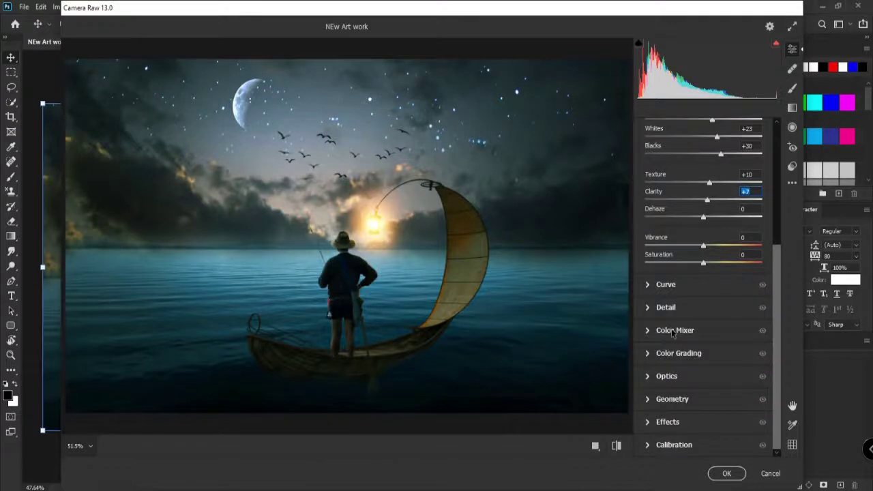
{"action": "left_click", "coordinate": [672, 330]}
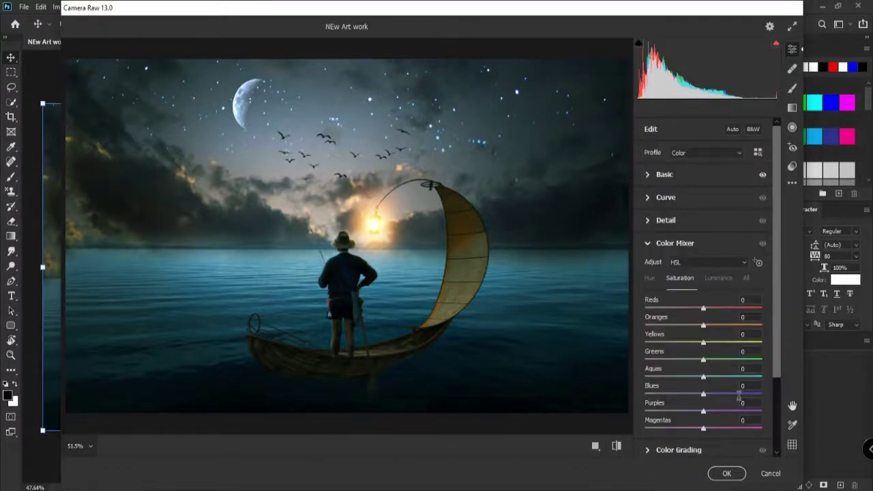
{"action": "mouse_move", "coordinate": [703, 395]}
{"action": "left_mouse_down"}
{"action": "mouse_move", "coordinate": [742, 391]}
{"action": "mouse_move", "coordinate": [623, 371]}
{"action": "mouse_move", "coordinate": [765, 386]}
{"action": "mouse_move", "coordinate": [691, 389]}
{"action": "mouse_move", "coordinate": [701, 393]}
{"action": "left_mouse_up"}
{"action": "mouse_move", "coordinate": [703, 378]}
{"action": "left_mouse_down"}
{"action": "mouse_move", "coordinate": [604, 371]}
{"action": "mouse_move", "coordinate": [675, 369]}
{"action": "mouse_move", "coordinate": [706, 389]}
{"action": "left_mouse_up"}
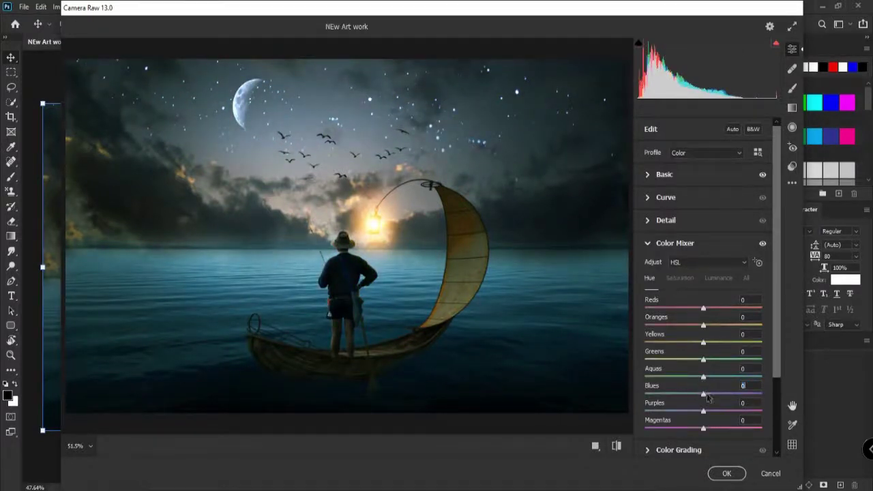
{"action": "left_click_drag", "start_coordinate": [707, 398], "coordinate": [613, 359]}
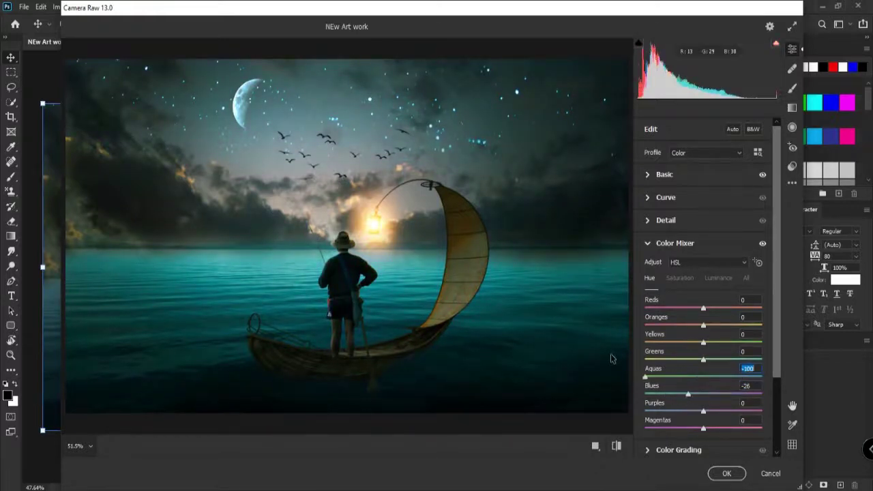
{"action": "left_click_drag", "start_coordinate": [709, 363], "coordinate": [741, 370]}
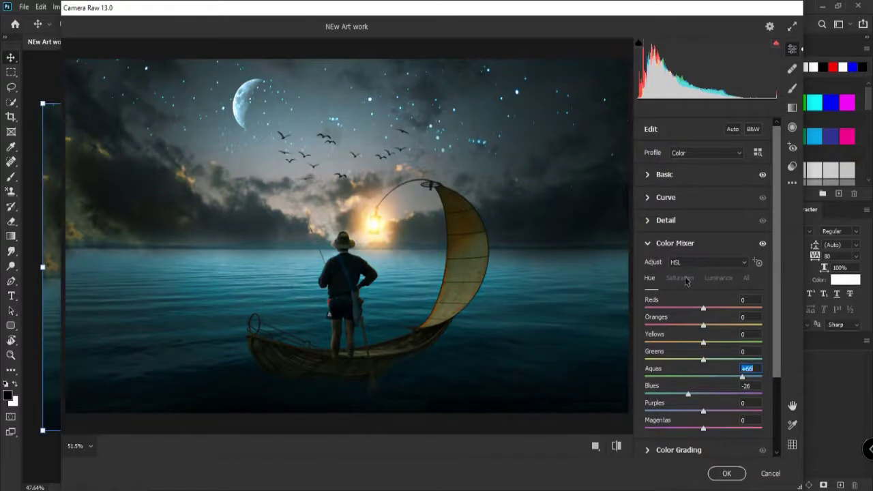
Set the Color Mixer luminance to Blues -9 and Aquas -100, and apply the Camera Raw filter with a vignetting of -16
{"action": "left_click", "coordinate": [721, 280]}
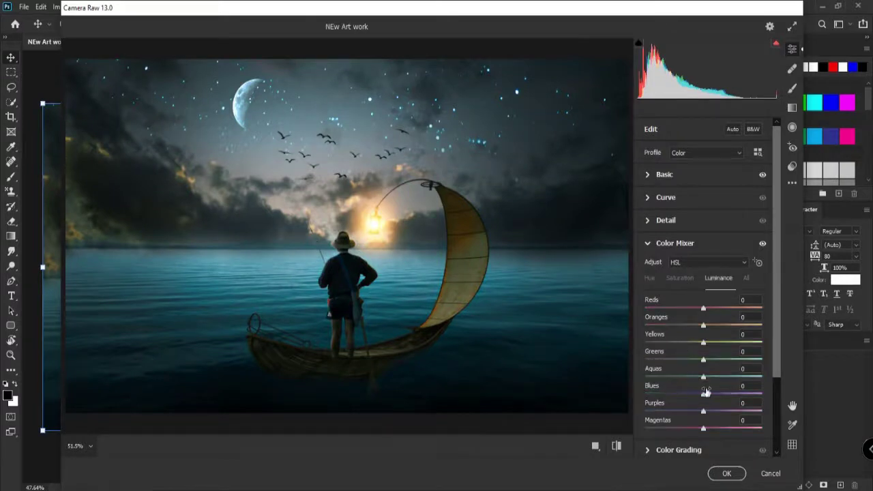
{"action": "left_click_drag", "start_coordinate": [703, 393], "coordinate": [588, 359]}
{"action": "scroll", "coordinate": [693, 418], "scroll_direction": "down", "scroll_amount": 3}
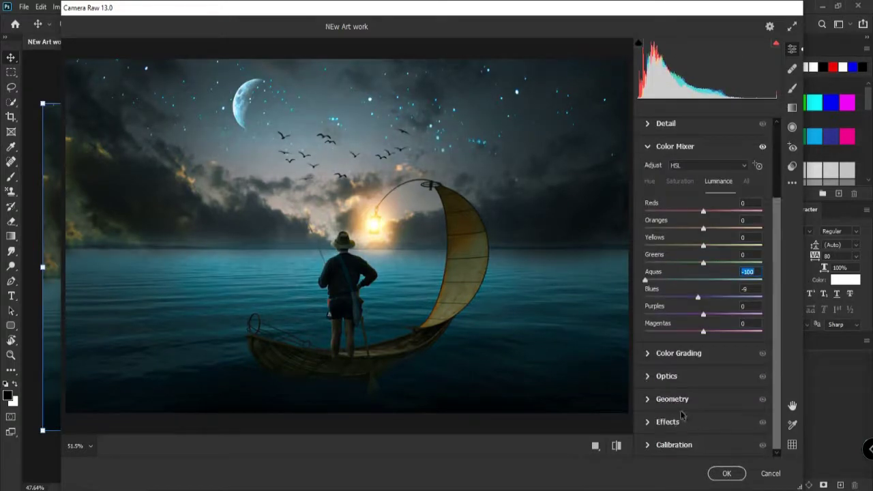
{"action": "left_click", "coordinate": [677, 420]}
{"action": "mouse_move", "coordinate": [686, 386]}
{"action": "left_mouse_down"}
{"action": "mouse_move", "coordinate": [711, 386]}
{"action": "mouse_move", "coordinate": [688, 384]}
{"action": "mouse_move", "coordinate": [696, 386]}
{"action": "left_mouse_up"}
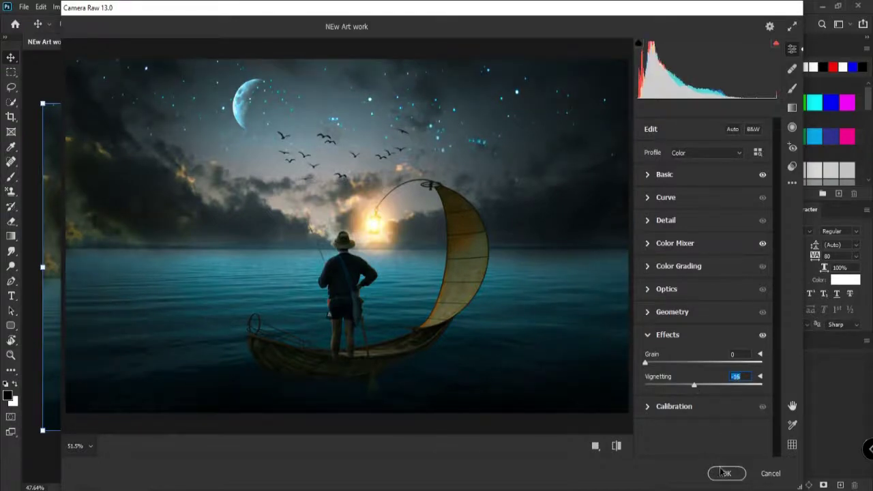
{"action": "left_click", "coordinate": [722, 472]}
Close the Stock (1).png document and examine the graded composite up close and as a whole
{"action": "left_click", "coordinate": [469, 81]}
{"action": "scroll", "coordinate": [313, 281], "scroll_direction": "up", "scroll_amount": 6}
{"action": "scroll", "coordinate": [312, 283], "scroll_direction": "down", "scroll_amount": 5}
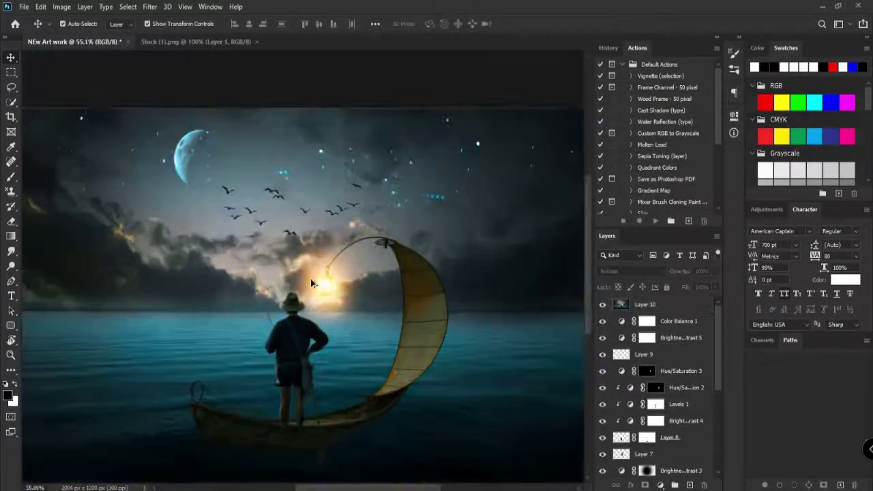
{"action": "scroll", "coordinate": [297, 285], "scroll_direction": "down", "scroll_amount": 3}
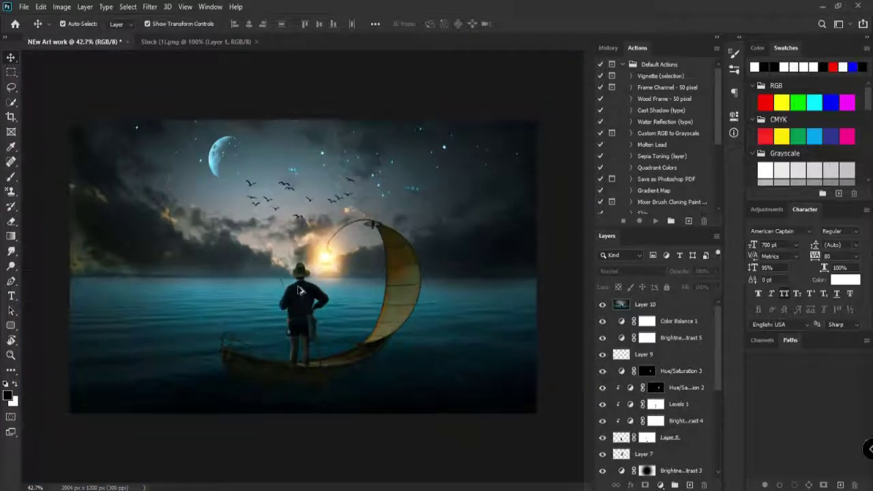
{"action": "scroll", "coordinate": [297, 287], "scroll_direction": "up", "scroll_amount": 1}
{"action": "left_click", "coordinate": [248, 42]}
{"action": "scroll", "coordinate": [283, 214], "scroll_direction": "down", "scroll_amount": 4}
{"action": "scroll", "coordinate": [283, 215], "scroll_direction": "up", "scroll_amount": 6}
{"action": "scroll", "coordinate": [283, 214], "scroll_direction": "down", "scroll_amount": 3}
{"action": "scroll", "coordinate": [282, 214], "scroll_direction": "up", "scroll_amount": 2}
{"action": "scroll", "coordinate": [282, 214], "scroll_direction": "down", "scroll_amount": 1}
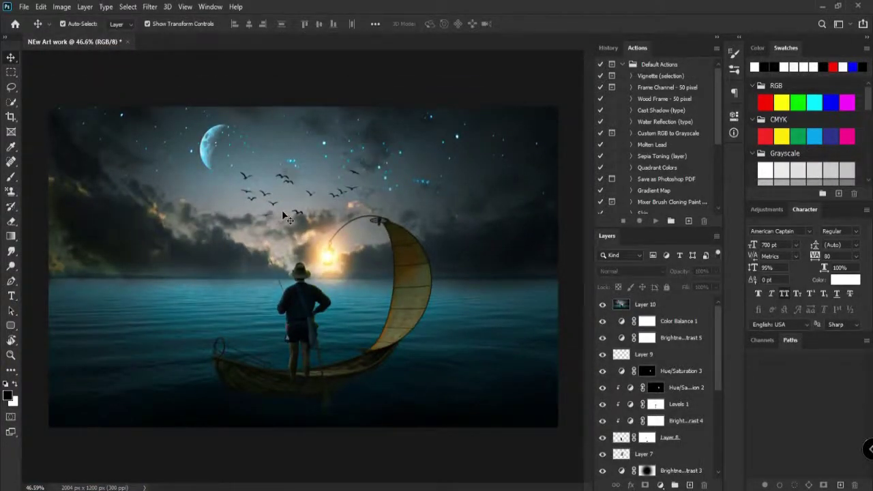
Add a Brightness/Contrast adjustment above the stamped layer with brightness 18
{"action": "left_click", "coordinate": [674, 303]}
{"action": "left_click", "coordinate": [660, 485]}
{"action": "left_click", "coordinate": [682, 315]}
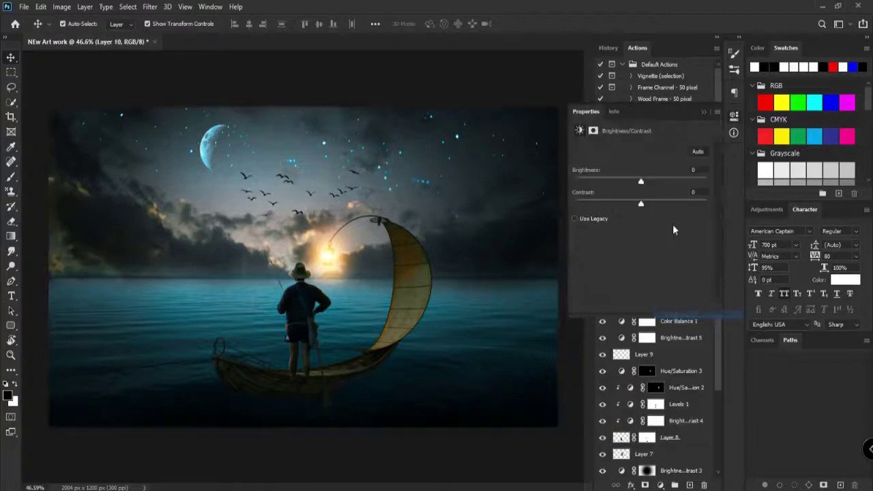
{"action": "left_click_drag", "start_coordinate": [642, 182], "coordinate": [649, 184]}
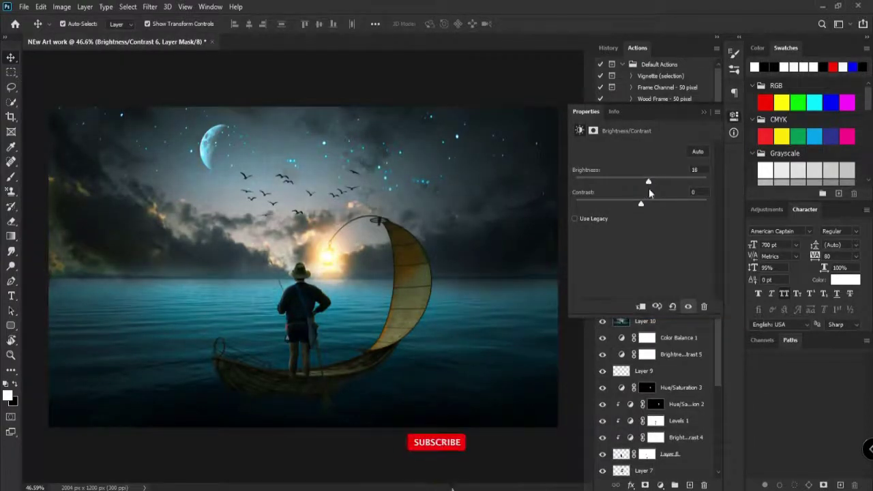
{"action": "left_click", "coordinate": [704, 111]}
Add a Color Balance adjustment on top with midtones at Cyan-Red +40, Magenta-Green -8 and Yellow-Blue -12
{"action": "left_click", "coordinate": [661, 485]}
{"action": "left_click", "coordinate": [684, 389]}
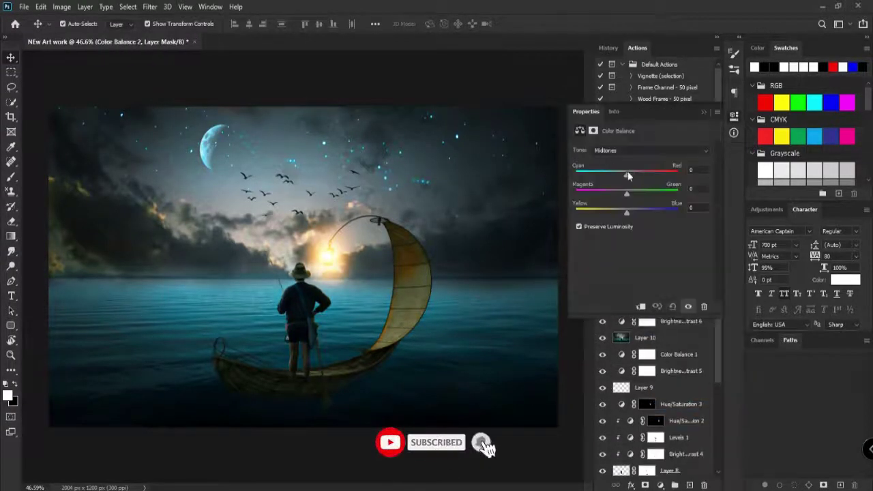
{"action": "left_click_drag", "start_coordinate": [650, 180], "coordinate": [636, 207]}
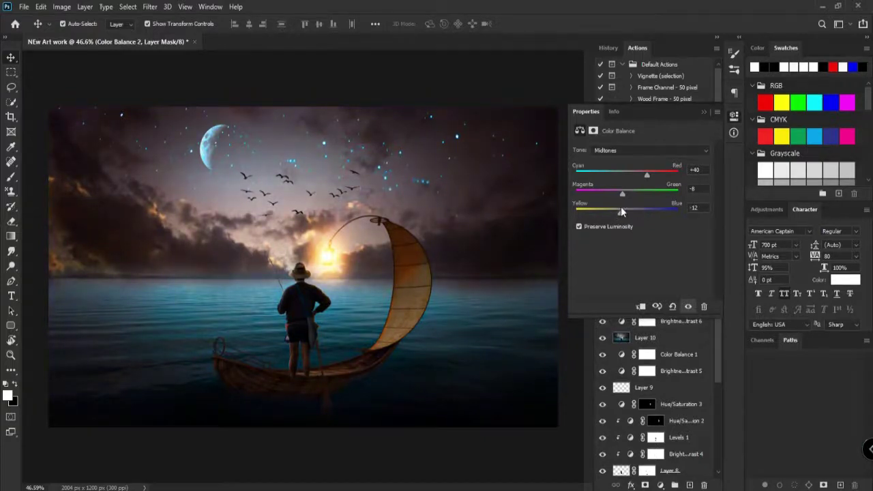
{"action": "left_click", "coordinate": [704, 112]}
Add another Color Balance adjustment on top and shift its midtones toward blue to cool the sky and water
{"action": "left_click", "coordinate": [660, 484]}
{"action": "left_click", "coordinate": [688, 380]}
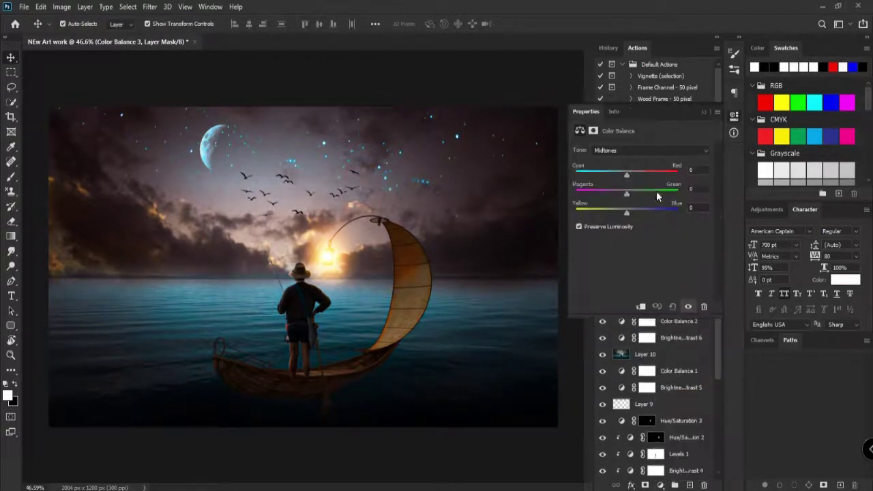
{"action": "left_click_drag", "start_coordinate": [648, 180], "coordinate": [617, 197]}
{"action": "left_click", "coordinate": [704, 112]}
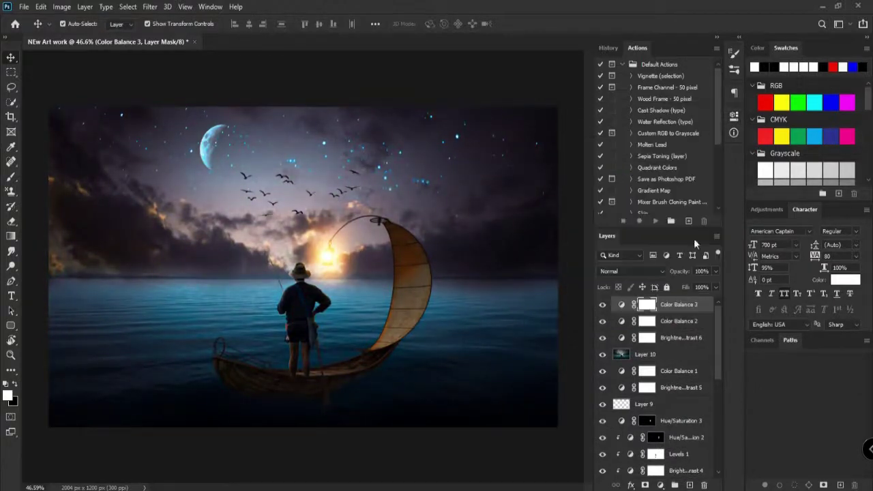
Stamp all visible layers into a new merged layer above the topmost Color Balance adjustment
{"action": "left_click", "coordinate": [668, 322]}
{"action": "left_click", "coordinate": [525, 86]}
{"action": "scroll", "coordinate": [435, 269], "scroll_direction": "down", "scroll_amount": 7}
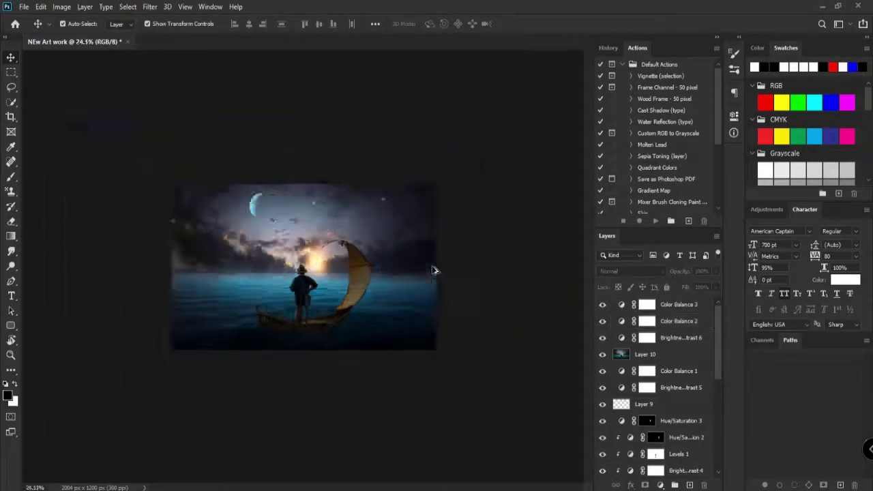
{"action": "scroll", "coordinate": [434, 269], "scroll_direction": "up", "scroll_amount": 7}
{"action": "left_click", "coordinate": [695, 306]}
{"action": "key", "text": "ctrl+alt+shift+e"}
Add a Photo Filter adjustment above the stamped layer with the Blue filter at 25% density
{"action": "left_click", "coordinate": [660, 485]}
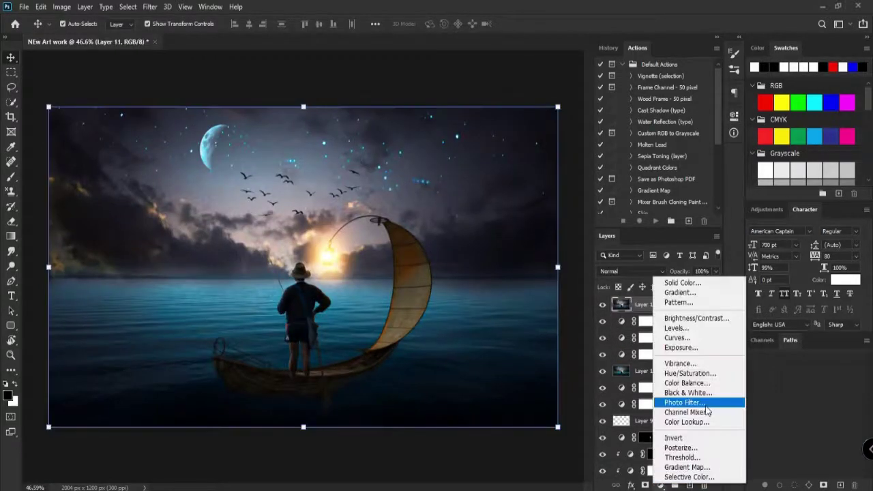
{"action": "left_click", "coordinate": [696, 403]}
{"action": "left_click", "coordinate": [651, 150]}
{"action": "left_click", "coordinate": [649, 168]}
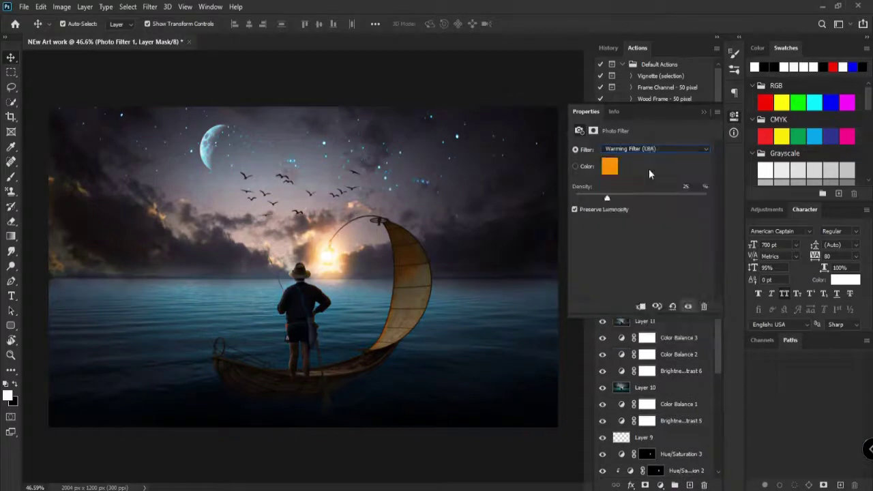
{"action": "key", "text": "Down"}
{"action": "key", "text": "Down"}
{"action": "key", "text": "Down"}
{"action": "key", "text": "Down"}
{"action": "key", "text": "Down"}
{"action": "key", "text": "Down"}
{"action": "key", "text": "Down"}
{"action": "key", "text": "Down"}
{"action": "key", "text": "Down"}
{"action": "key", "text": "Down"}
{"action": "key", "text": "Down"}
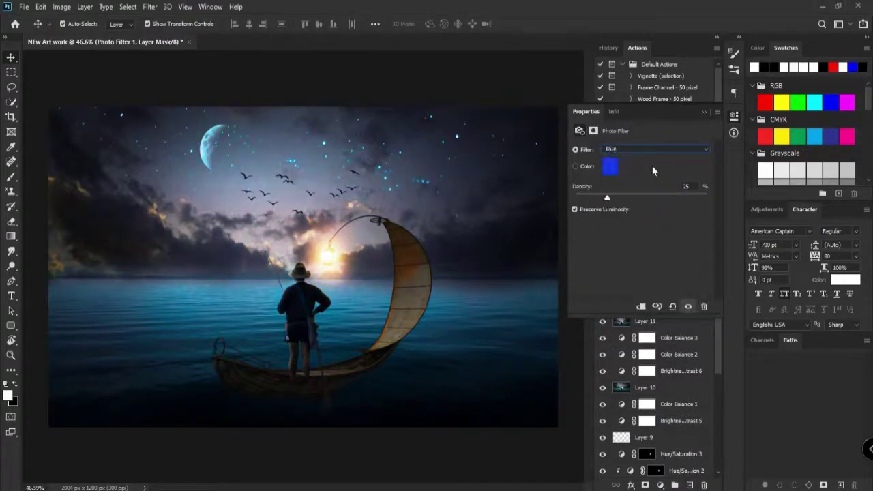
{"action": "key", "text": "Up"}
{"action": "left_click", "coordinate": [704, 111]}
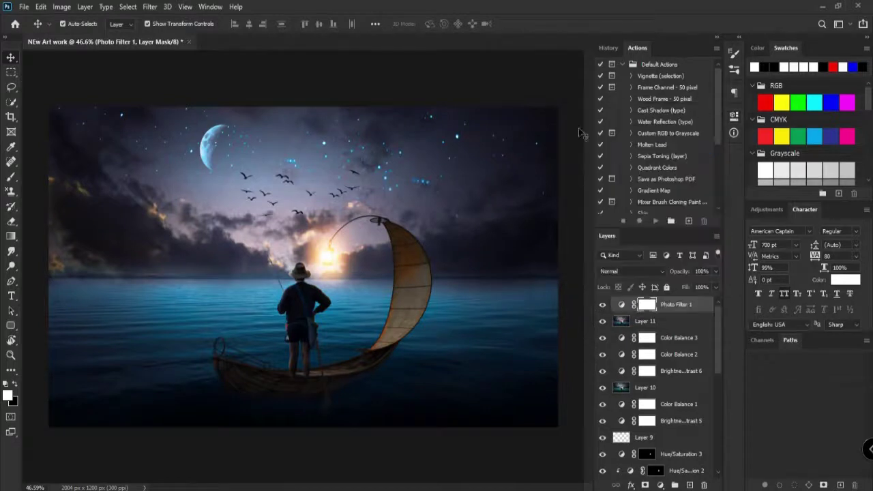
Stamp the visible layers into another merged layer on top and apply the Oil Paint filter to it
{"action": "left_click", "coordinate": [580, 130]}
{"action": "left_click", "coordinate": [694, 306]}
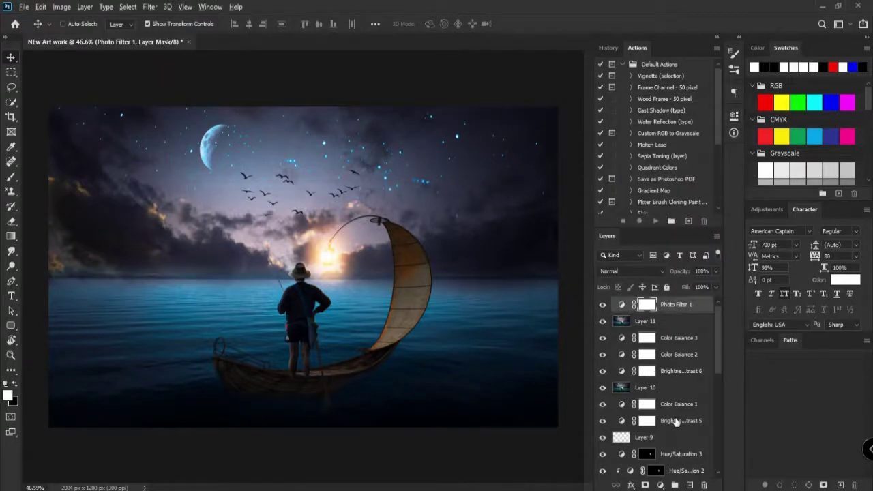
{"action": "left_click", "coordinate": [151, 7]}
{"action": "mouse_move", "coordinate": [238, 213]}
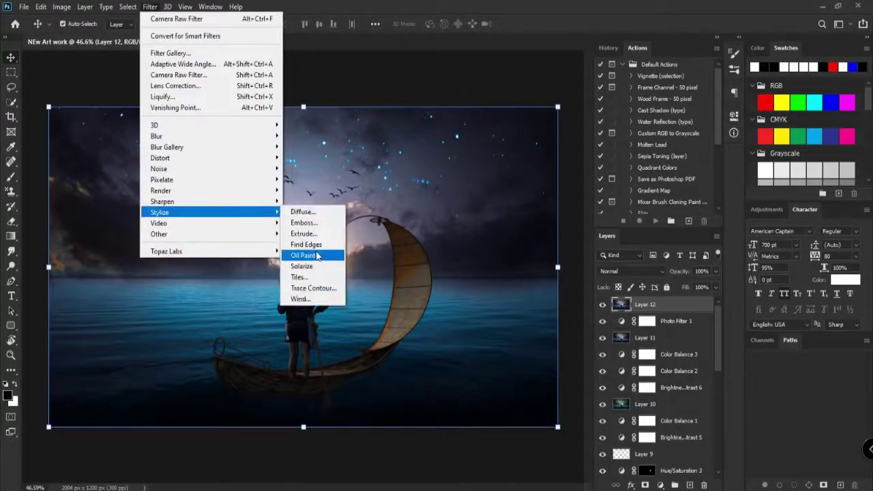
{"action": "left_click", "coordinate": [303, 255]}
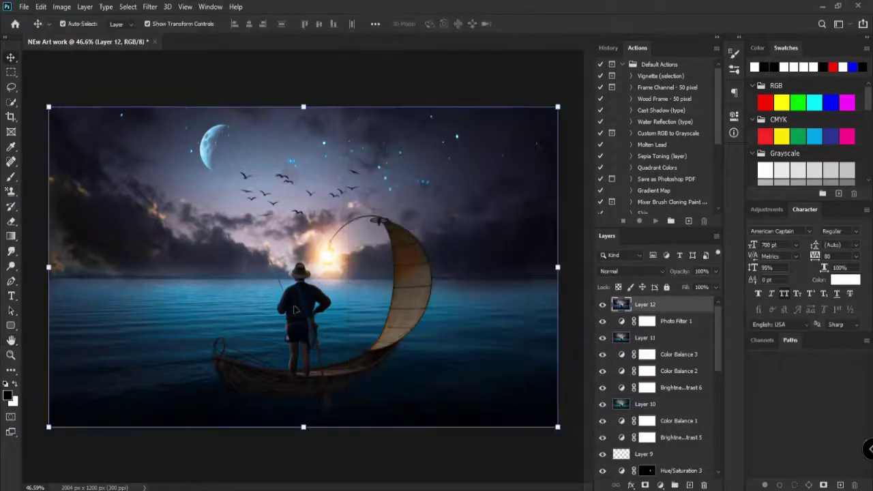
{"action": "scroll", "coordinate": [298, 292], "scroll_direction": "up", "scroll_amount": 5}
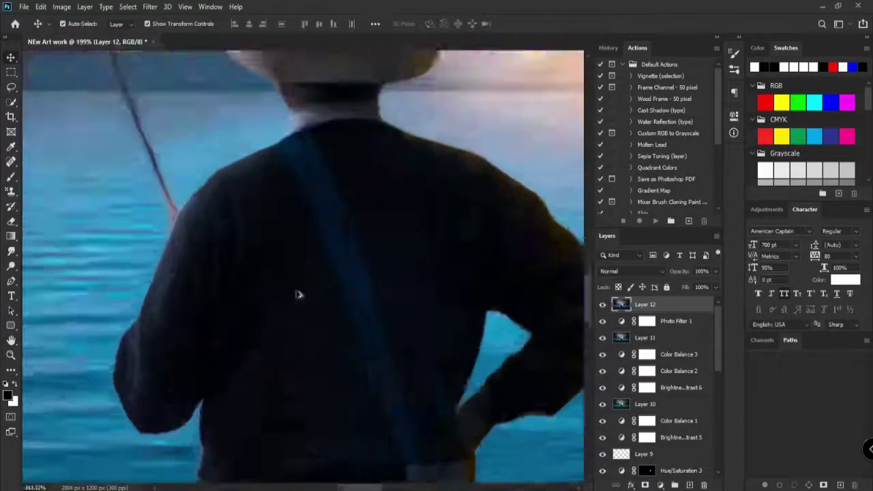
{"action": "left_click_drag", "start_coordinate": [277, 324], "coordinate": [418, 422]}
{"action": "scroll", "coordinate": [400, 380], "scroll_direction": "down", "scroll_amount": 6}
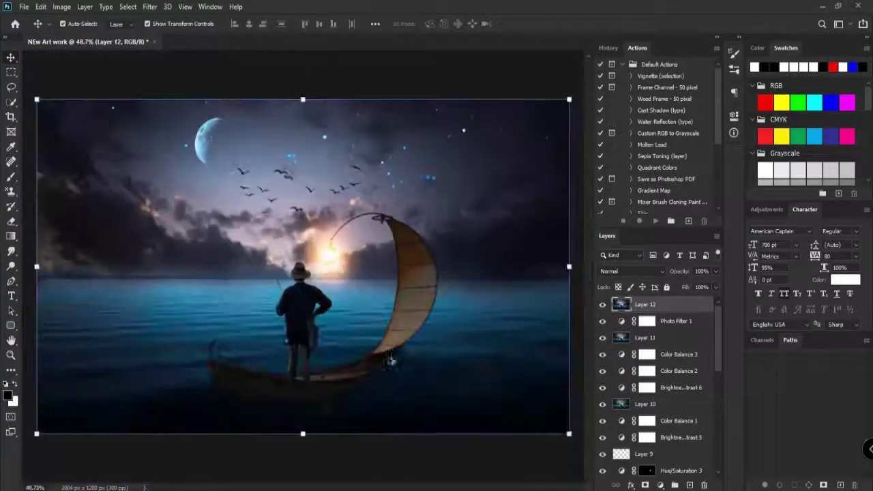
Duplicate the oil-painted layer and group all layers beneath the copy, down to Layer 1
{"action": "key", "text": "ctrl+j"}
{"action": "left_click", "coordinate": [646, 322]}
{"action": "scroll", "coordinate": [649, 402], "scroll_direction": "down", "scroll_amount": 10}
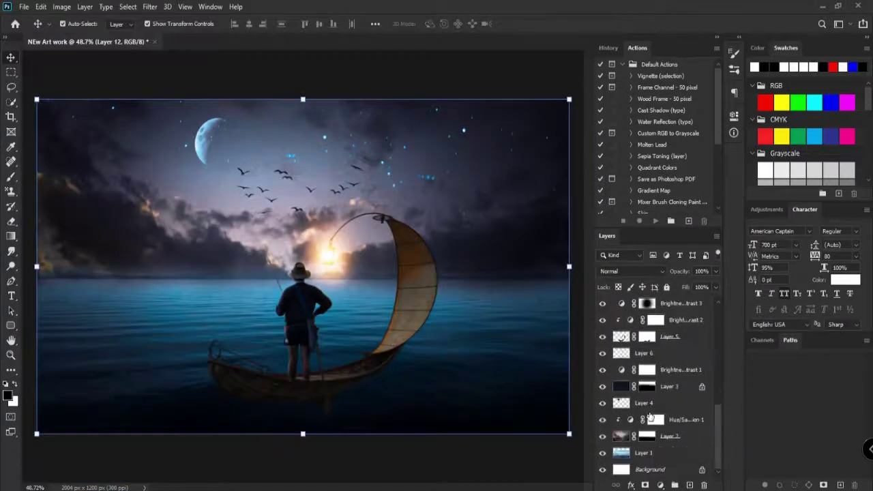
{"action": "left_click", "coordinate": [649, 455], "text": "shift"}
{"action": "key", "text": "ctrl+g"}
Rename the ungrouped top layer Final and open a duplicate of it in the Filter Gallery
{"action": "double_click", "coordinate": [644, 304]}
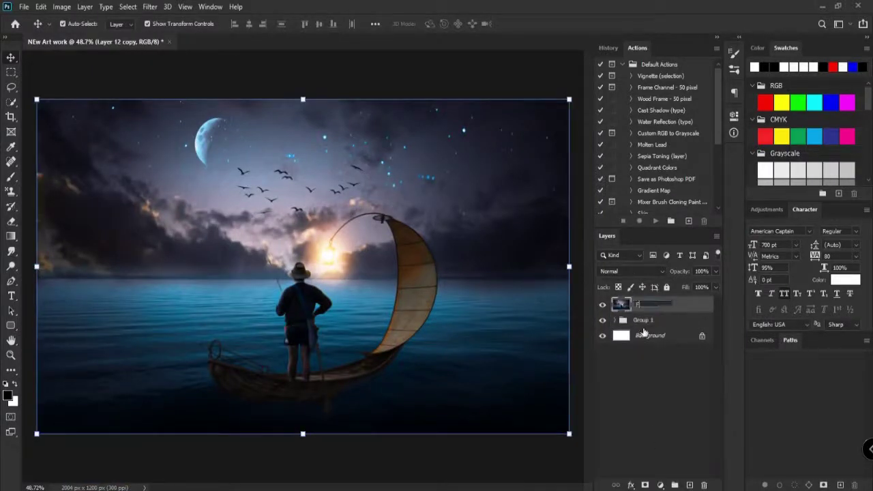
{"action": "key", "text": "Return"}
{"action": "key", "text": "ctrl+j"}
{"action": "left_click", "coordinate": [156, 6]}
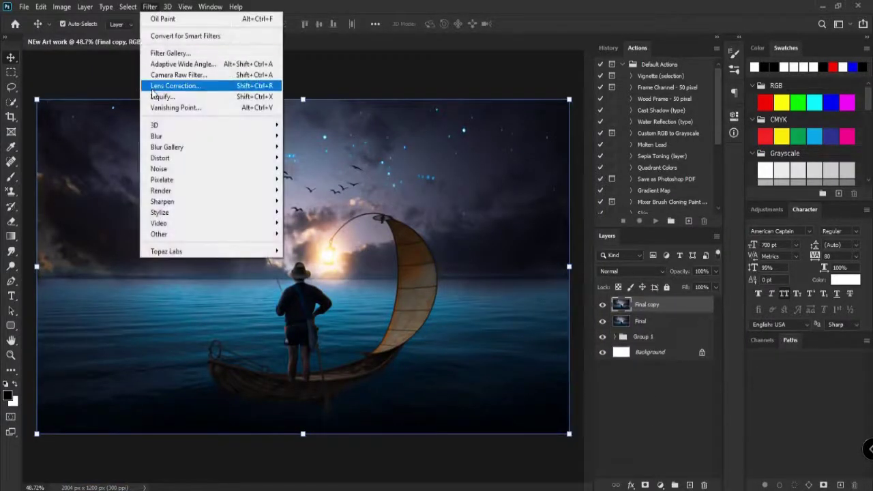
{"action": "left_click", "coordinate": [169, 50]}
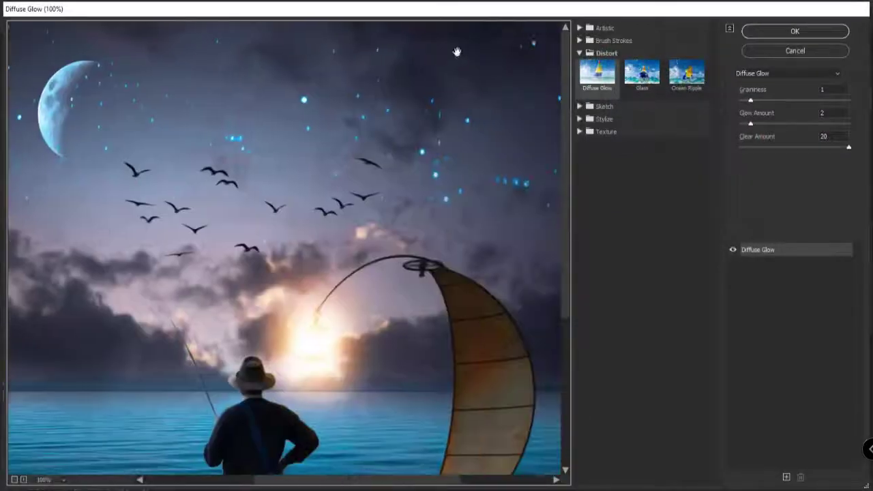
Try the Artistic Cutout filter with 6 levels, edge simplicity 1 and edge fidelity 3
{"action": "left_click", "coordinate": [580, 29]}
{"action": "left_click", "coordinate": [597, 48]}
{"action": "left_click", "coordinate": [642, 48]}
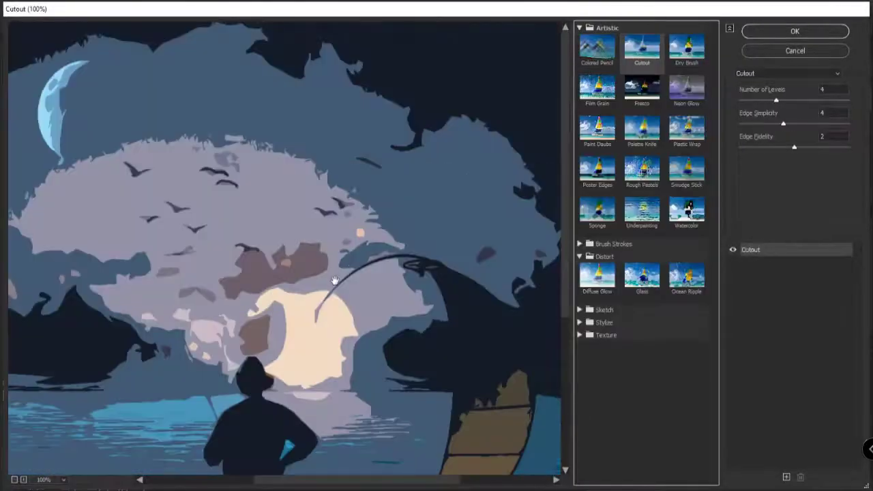
{"action": "left_click", "coordinate": [336, 281], "text": "alt"}
{"action": "left_click", "coordinate": [335, 281], "text": "alt"}
{"action": "left_click_drag", "start_coordinate": [776, 100], "coordinate": [749, 126]}
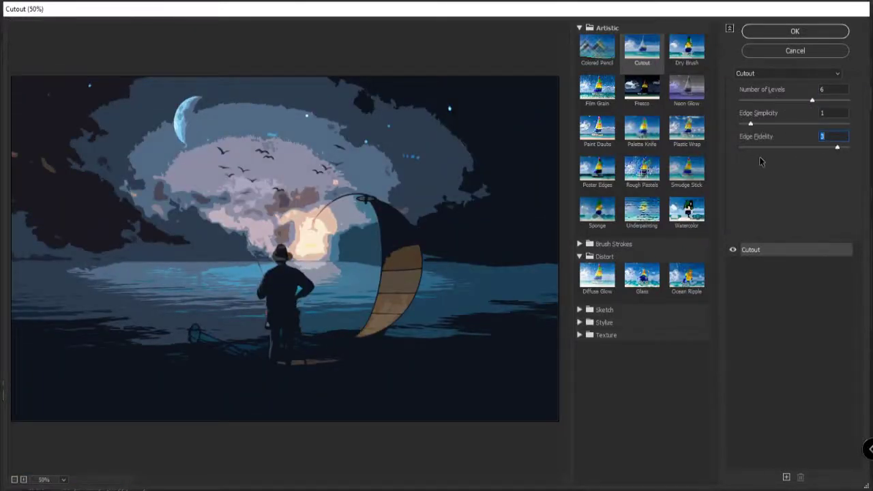
Switch to the Dry Brush filter and set its brush size to 1 and brush detail to 4
{"action": "left_click", "coordinate": [686, 48]}
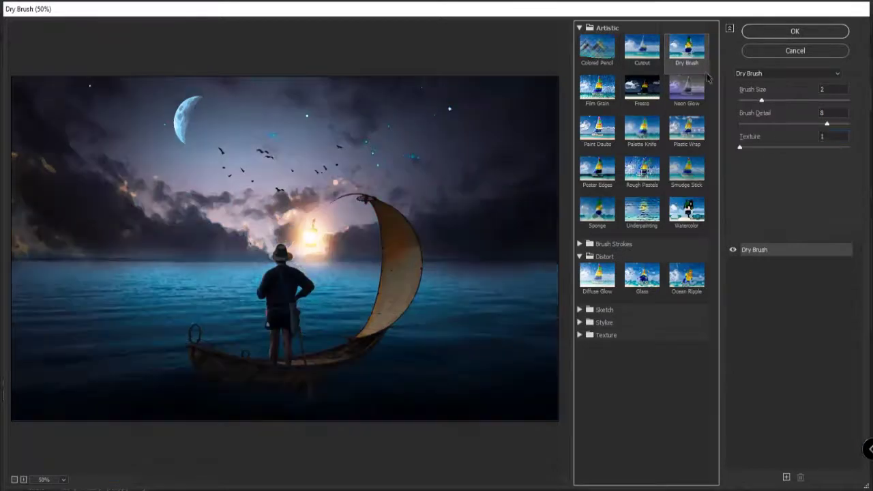
{"action": "left_click_drag", "start_coordinate": [761, 100], "coordinate": [754, 101]}
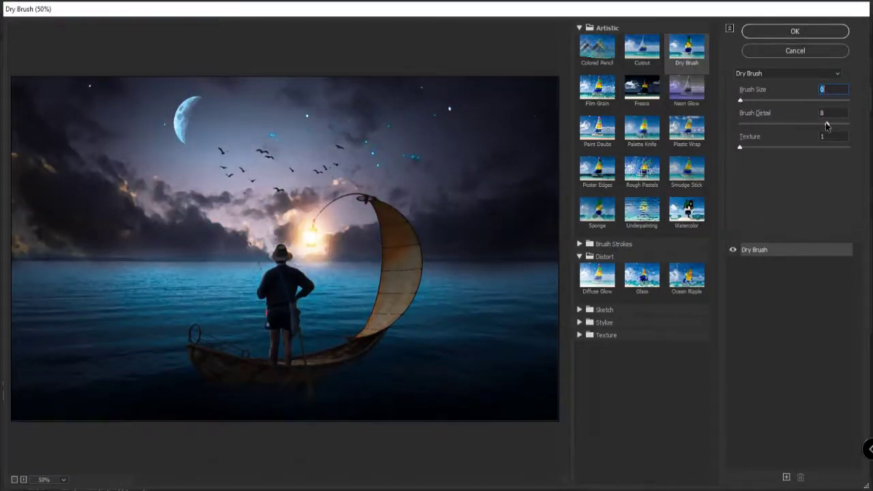
{"action": "left_click_drag", "start_coordinate": [826, 125], "coordinate": [782, 125]}
{"action": "left_click", "coordinate": [301, 233]}
{"action": "scroll", "coordinate": [302, 233], "scroll_direction": "up", "scroll_amount": 5}
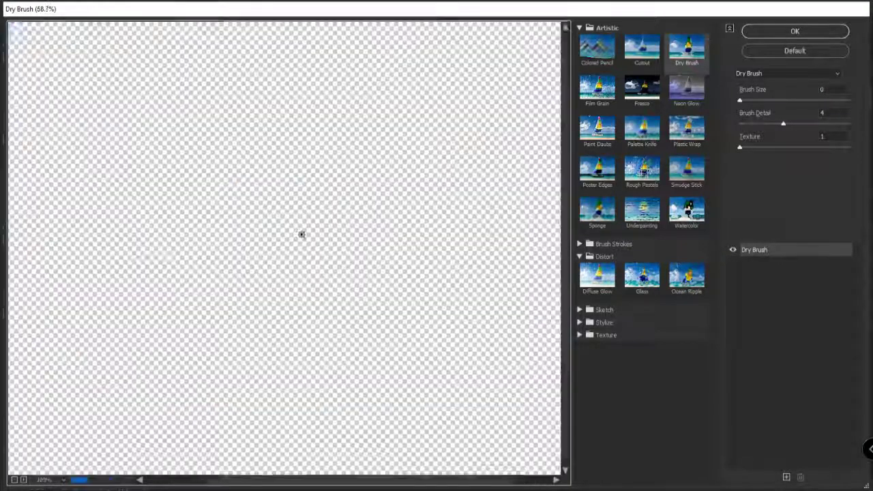
{"action": "mouse_move", "coordinate": [334, 274]}
{"action": "left_mouse_down"}
{"action": "mouse_move", "coordinate": [387, 223]}
{"action": "mouse_move", "coordinate": [316, 296]}
{"action": "mouse_move", "coordinate": [329, 337]}
{"action": "left_mouse_up"}
{"action": "mouse_move", "coordinate": [740, 101]}
{"action": "left_mouse_down"}
{"action": "mouse_move", "coordinate": [771, 107]}
{"action": "mouse_move", "coordinate": [747, 108]}
{"action": "left_mouse_up"}
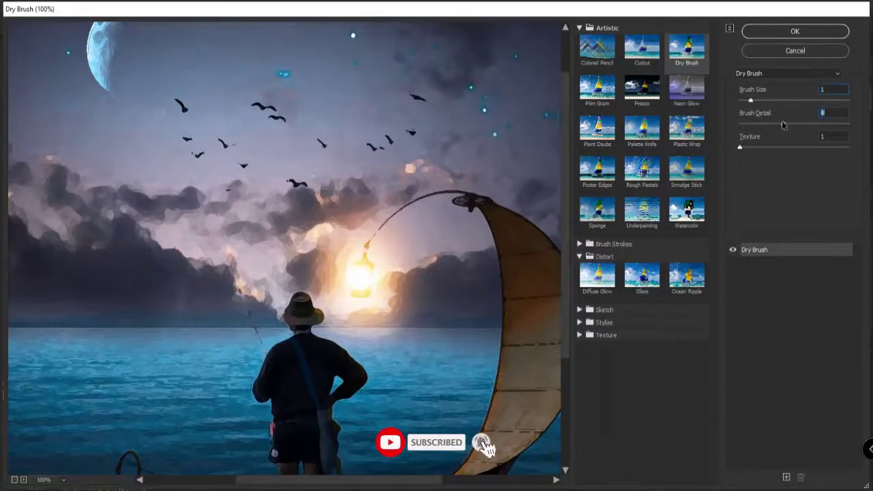
Preview the Paint Daubs, Poster Edges, Rough Pastels, Smudge Stick, Neon Glow and Fresco filters on the image
{"action": "left_click", "coordinate": [595, 133]}
{"action": "left_click_drag", "start_coordinate": [460, 322], "coordinate": [485, 263]}
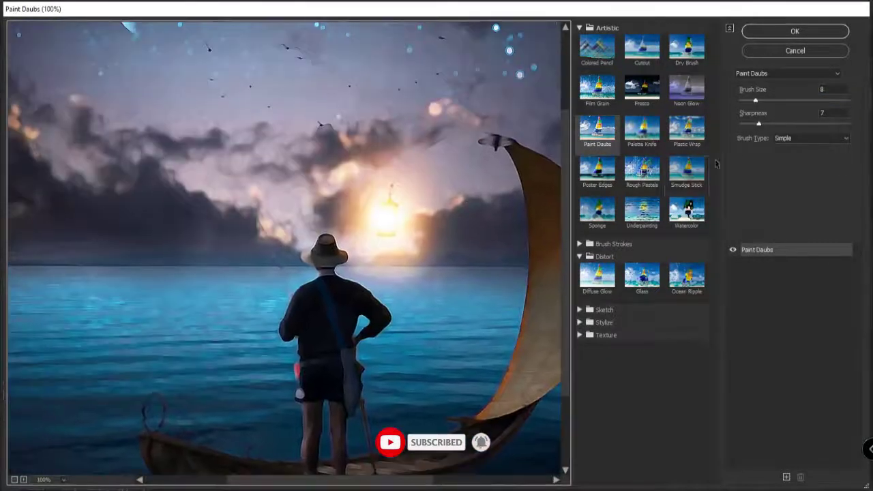
{"action": "left_click", "coordinate": [597, 169]}
{"action": "left_click", "coordinate": [641, 170]}
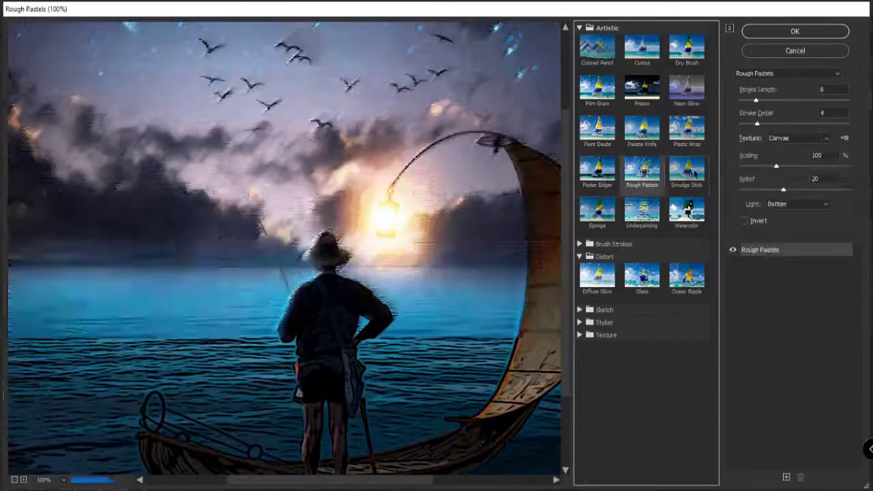
{"action": "left_click", "coordinate": [692, 170]}
{"action": "left_click", "coordinate": [686, 88]}
{"action": "left_click", "coordinate": [641, 87]}
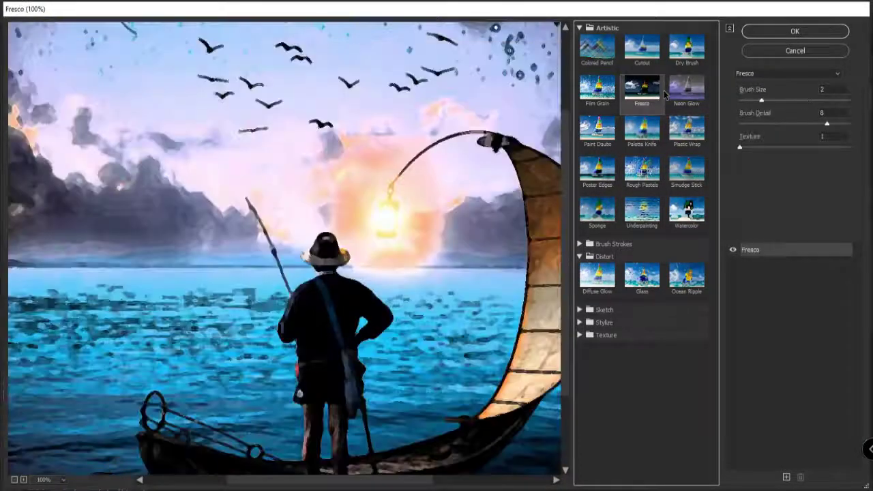
Apply Dry Brush to the Final copy with brush size 1, brush detail 8 and texture 1
{"action": "left_click", "coordinate": [686, 48]}
{"action": "mouse_move", "coordinate": [761, 121]}
{"action": "left_mouse_down"}
{"action": "mouse_move", "coordinate": [752, 122]}
{"action": "mouse_move", "coordinate": [830, 124]}
{"action": "left_mouse_up"}
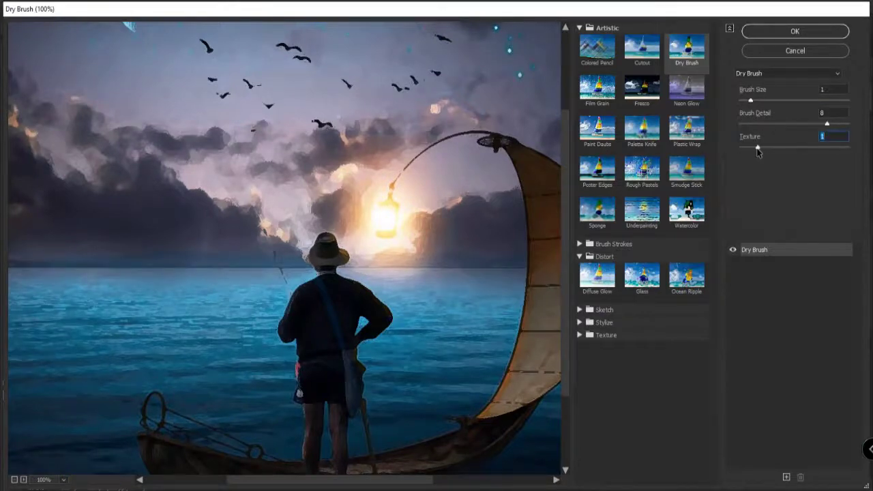
{"action": "left_click", "coordinate": [809, 34]}
Toggle the Final copy's visibility to compare the image with and without the Dry Brush effect
{"action": "left_click", "coordinate": [603, 304]}
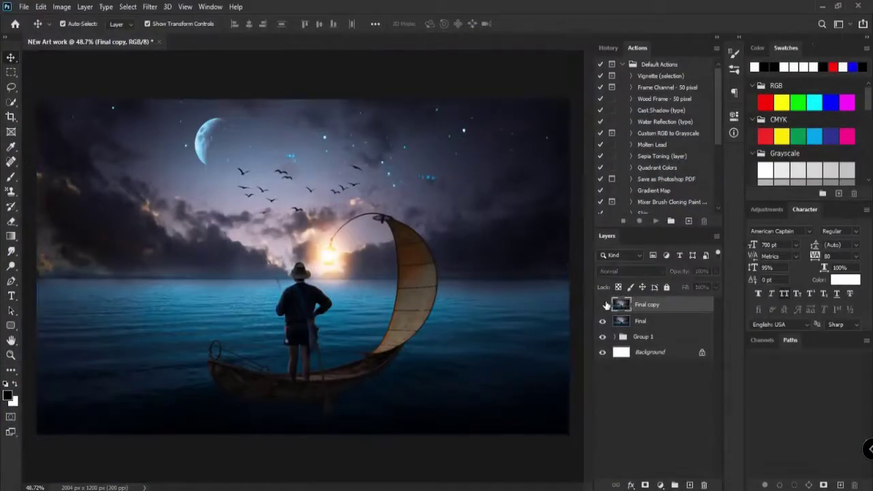
{"action": "left_click", "coordinate": [602, 304]}
{"action": "left_click", "coordinate": [603, 304]}
{"action": "left_click", "coordinate": [603, 304]}
{"action": "left_click", "coordinate": [602, 304]}
{"action": "left_click", "coordinate": [603, 304]}
Blend the Final copy in Color Dodge mode at 14% opacity
{"action": "left_click", "coordinate": [622, 271]}
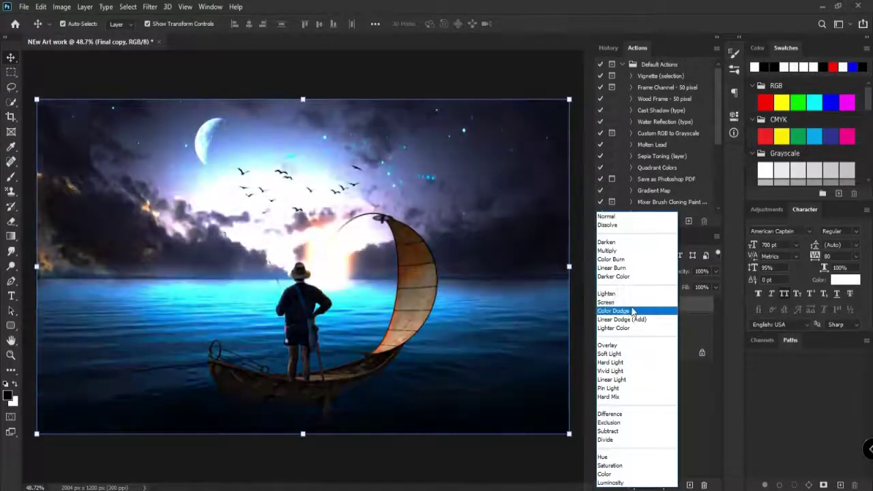
{"action": "left_click", "coordinate": [628, 311]}
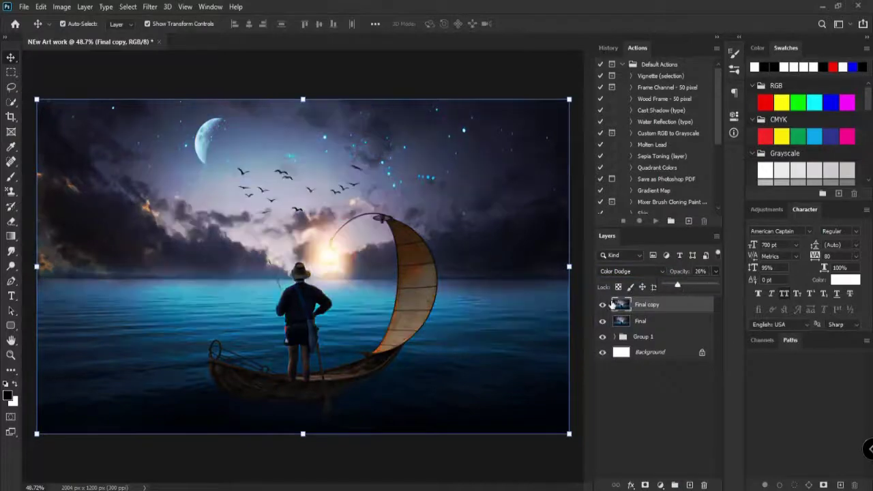
{"action": "left_click", "coordinate": [603, 304]}
{"action": "left_click", "coordinate": [603, 304]}
{"action": "left_click_drag", "start_coordinate": [677, 285], "coordinate": [671, 283]}
{"action": "left_click", "coordinate": [638, 272]}
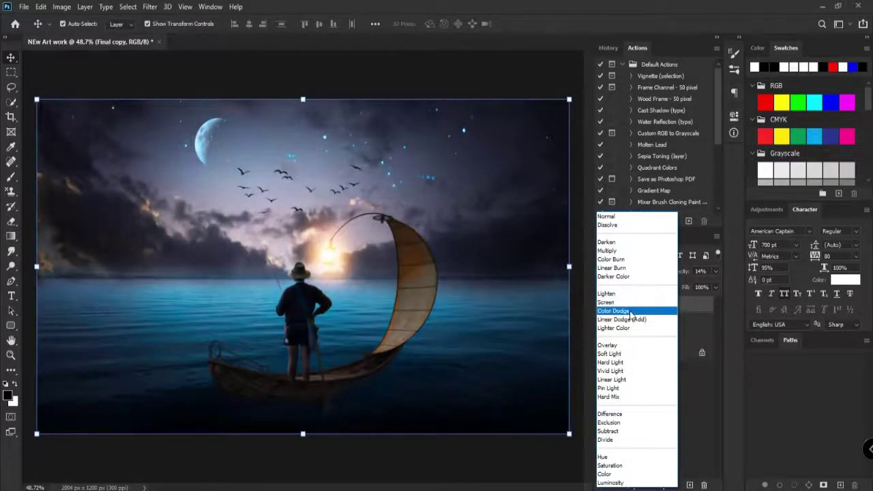
{"action": "left_click", "coordinate": [628, 304]}
Examine the finished composite as a whole and up close with no layer selected
{"action": "left_click", "coordinate": [477, 68]}
{"action": "left_click", "coordinate": [696, 309]}
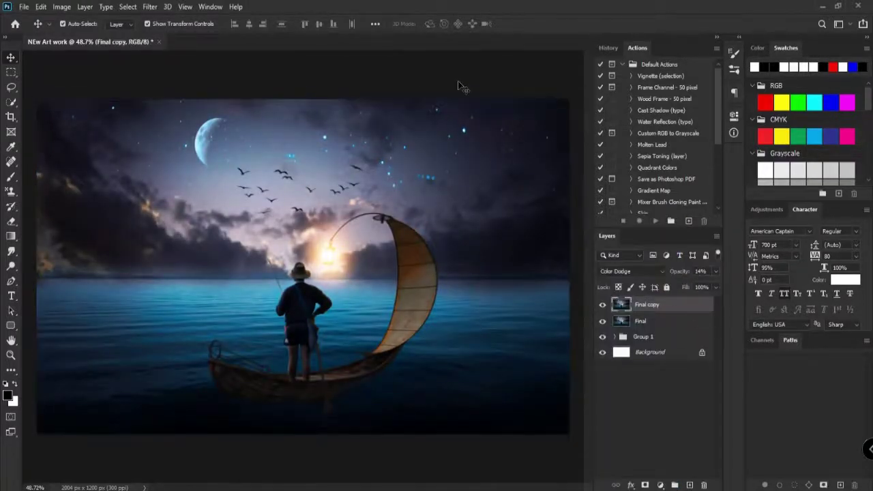
{"action": "left_click", "coordinate": [458, 81]}
{"action": "scroll", "coordinate": [409, 181], "scroll_direction": "up", "scroll_amount": 3}
{"action": "scroll", "coordinate": [405, 185], "scroll_direction": "down", "scroll_amount": 5}
{"action": "scroll", "coordinate": [405, 185], "scroll_direction": "up", "scroll_amount": 4}
{"action": "scroll", "coordinate": [404, 185], "scroll_direction": "down", "scroll_amount": 2}
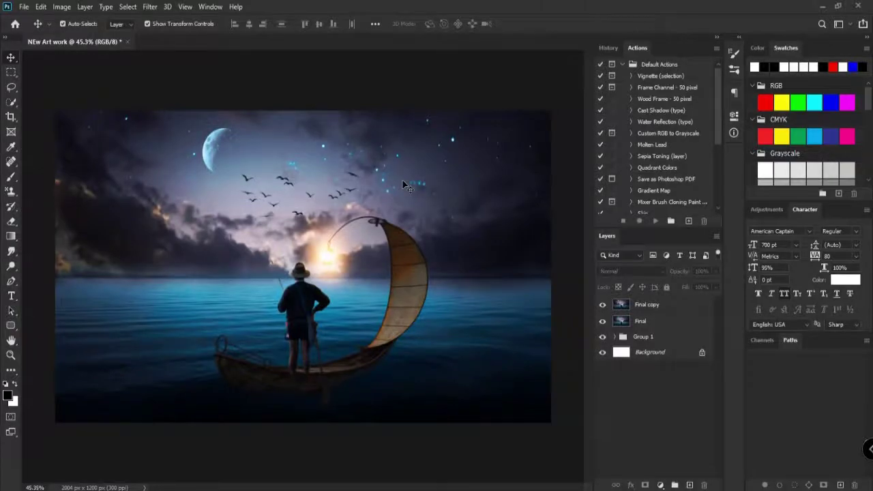